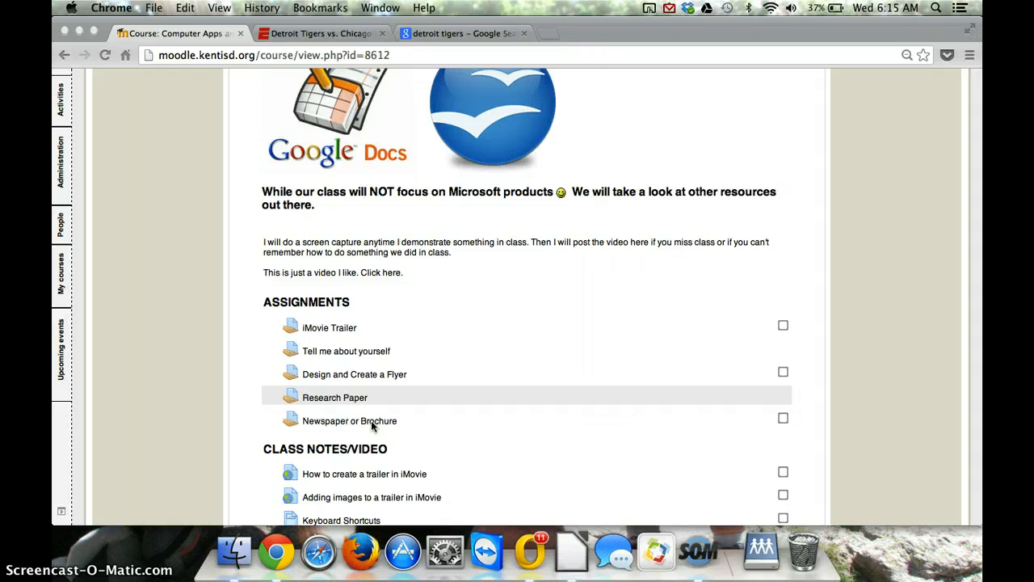
Open the Newspaper or Brochure assignment to read its requirements
click(355, 426)
click(356, 426)
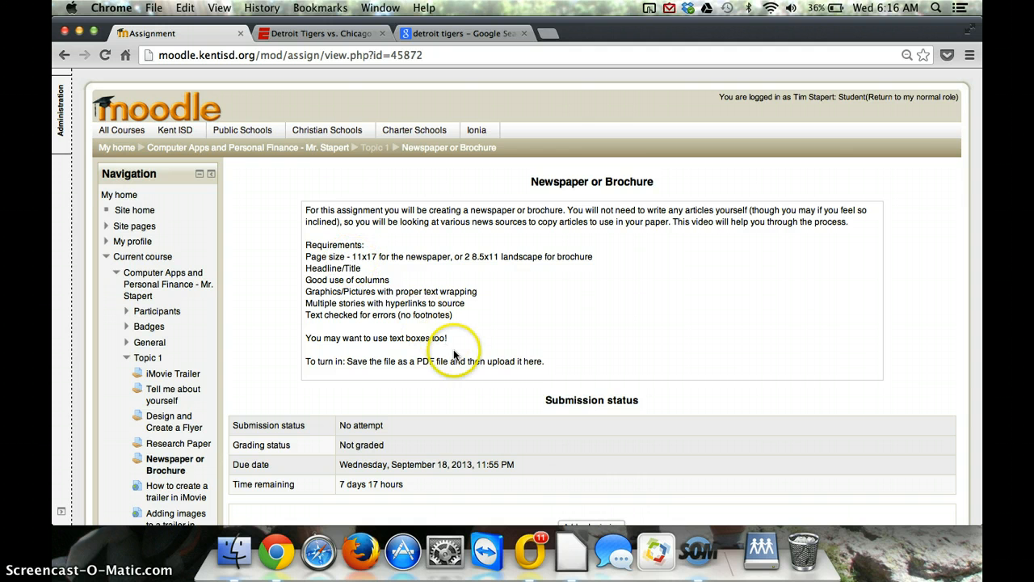
Switch to LibreOffice, create a new text document and enlarge its window to fill the screen
click(572, 550)
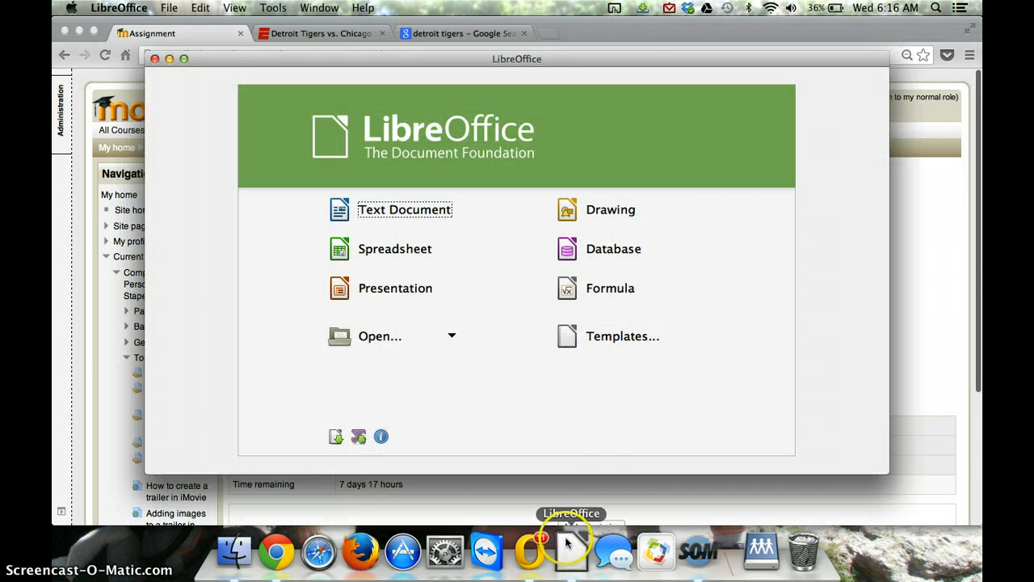
click(395, 209)
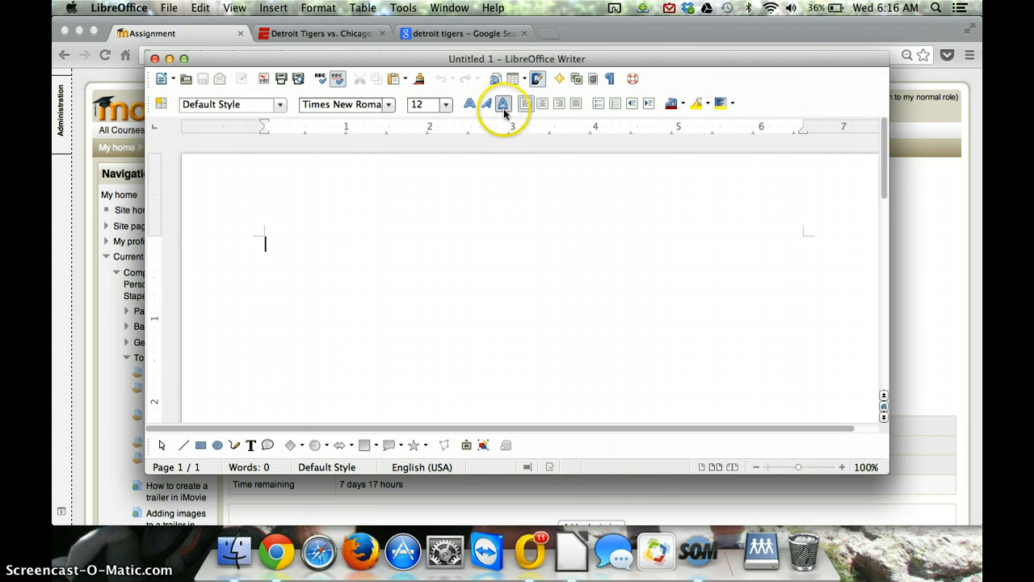
drag(509, 58, 480, 11)
click(548, 109)
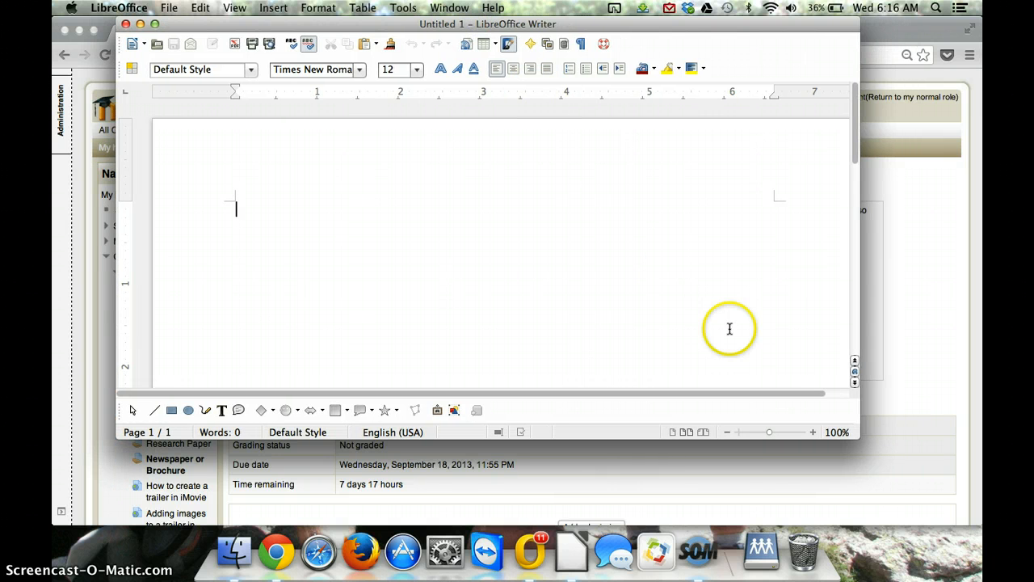
drag(856, 437, 967, 523)
click(568, 246)
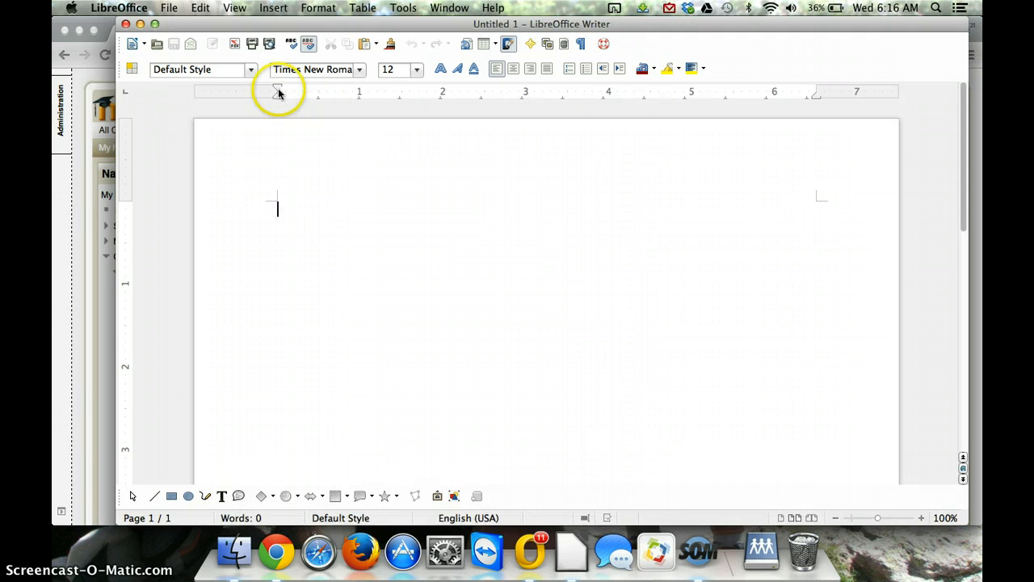
drag(303, 24, 298, 7)
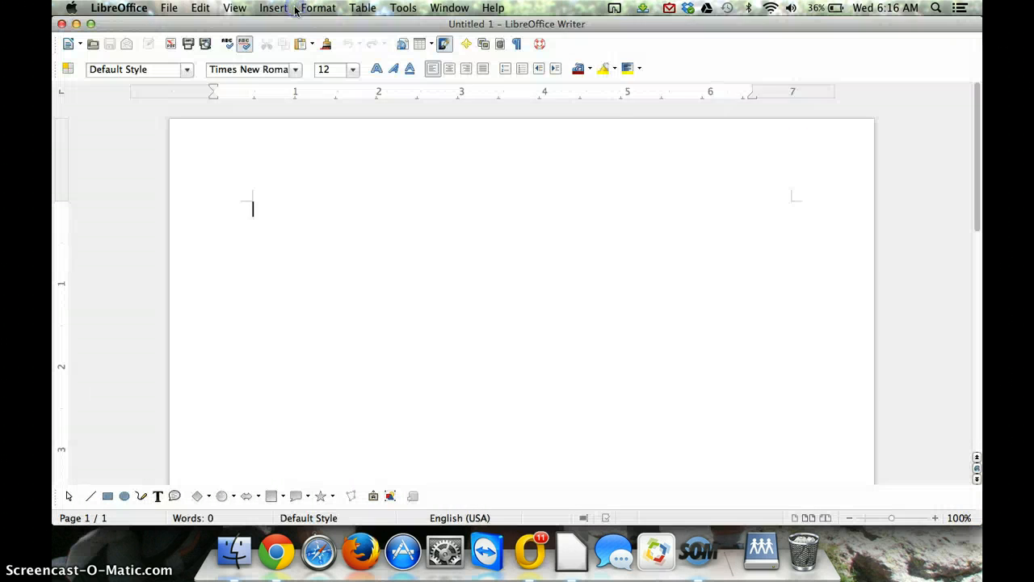
click(249, 169)
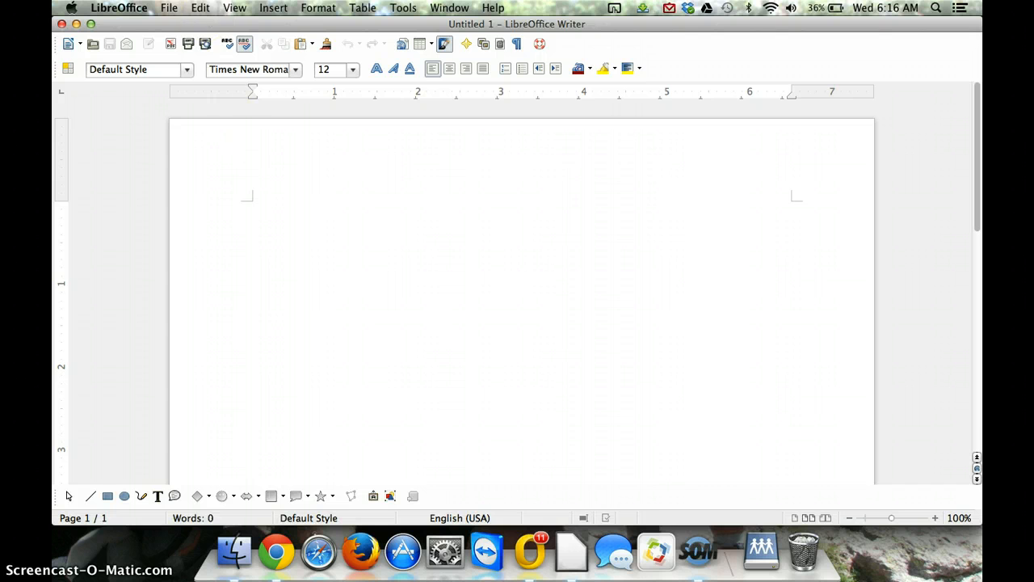
Set the page size of the default page style to 11 inches wide and 17 inches high
click(317, 8)
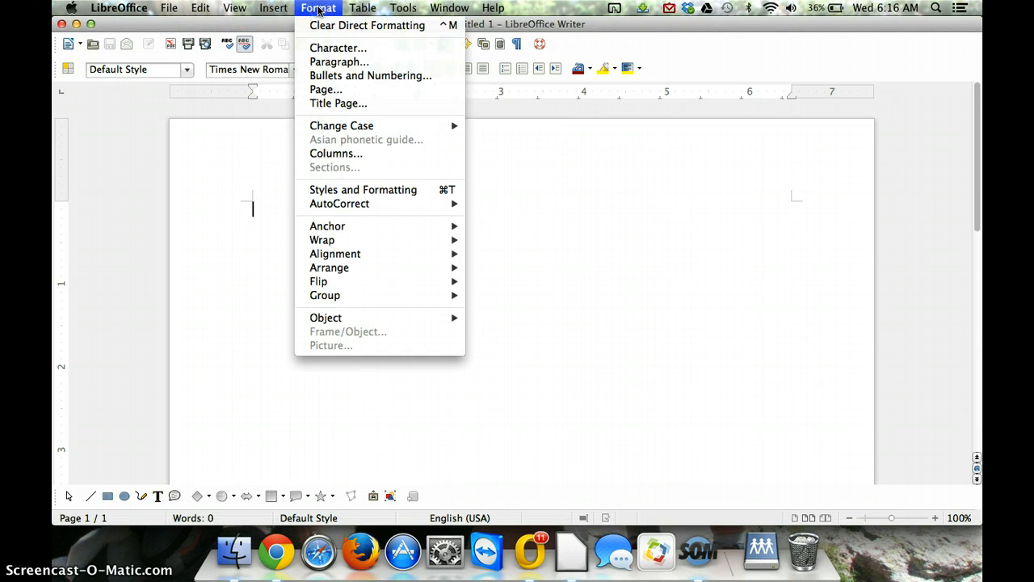
click(337, 89)
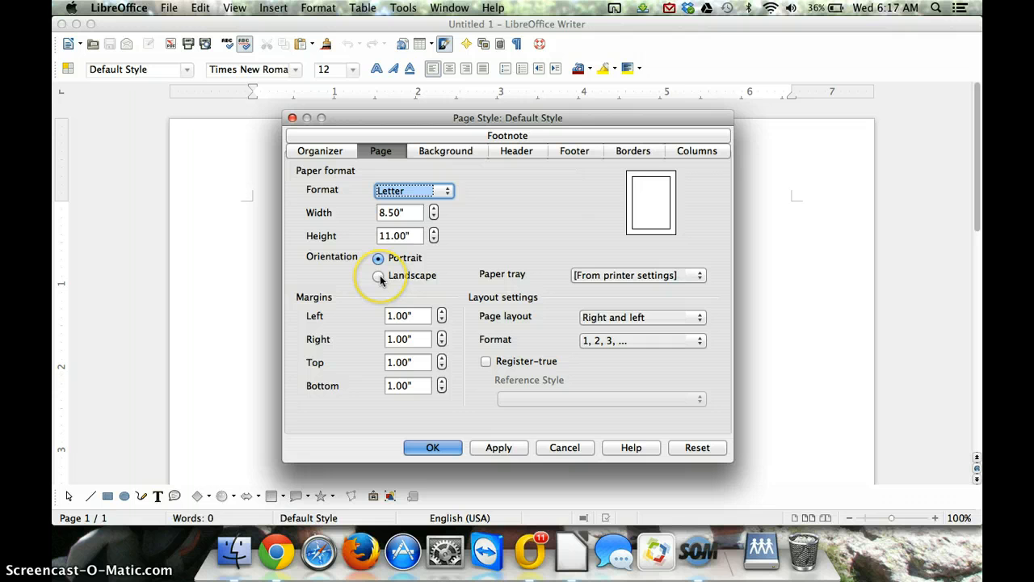
click(415, 214)
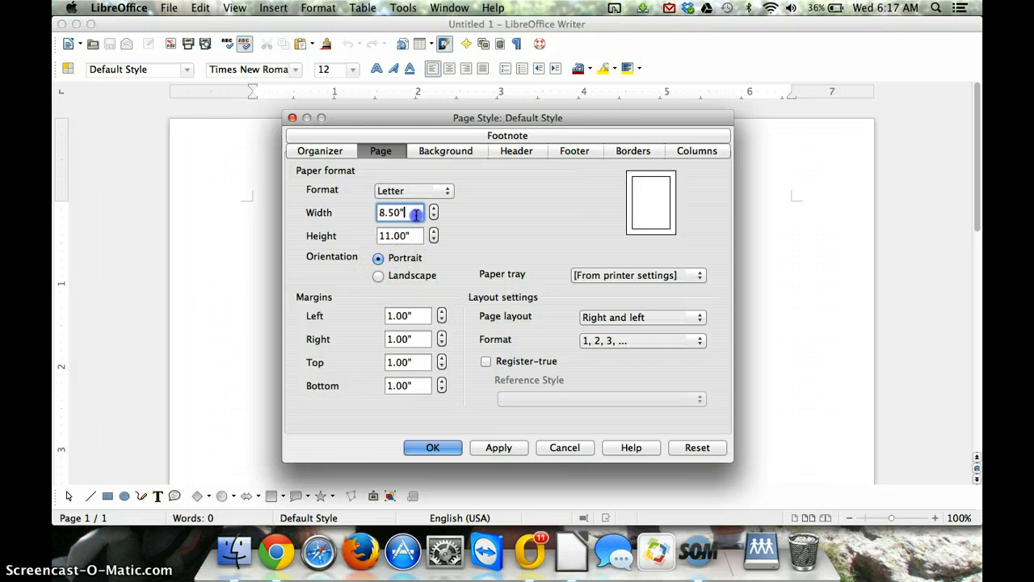
drag(415, 214, 377, 213)
text(11)
key(Tab)
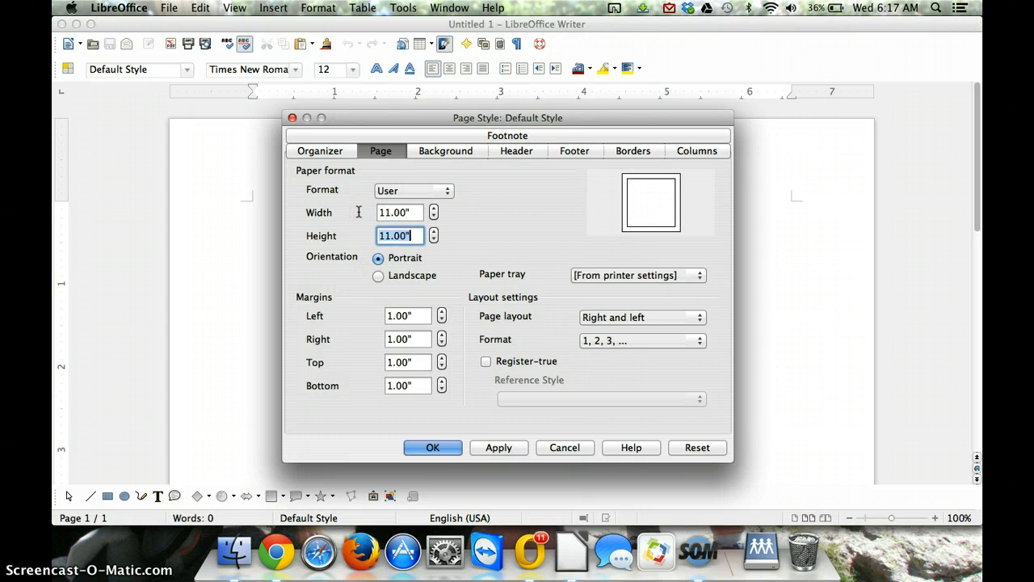
text(17)
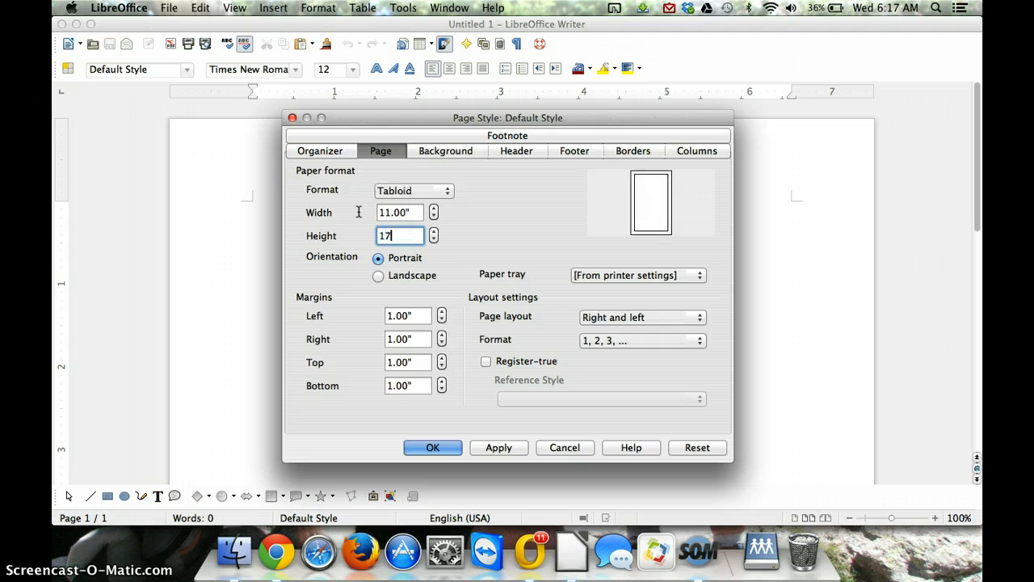
Set the left, right, top and bottom page margins to 0.5 inches and apply the page settings despite the print range
click(420, 317)
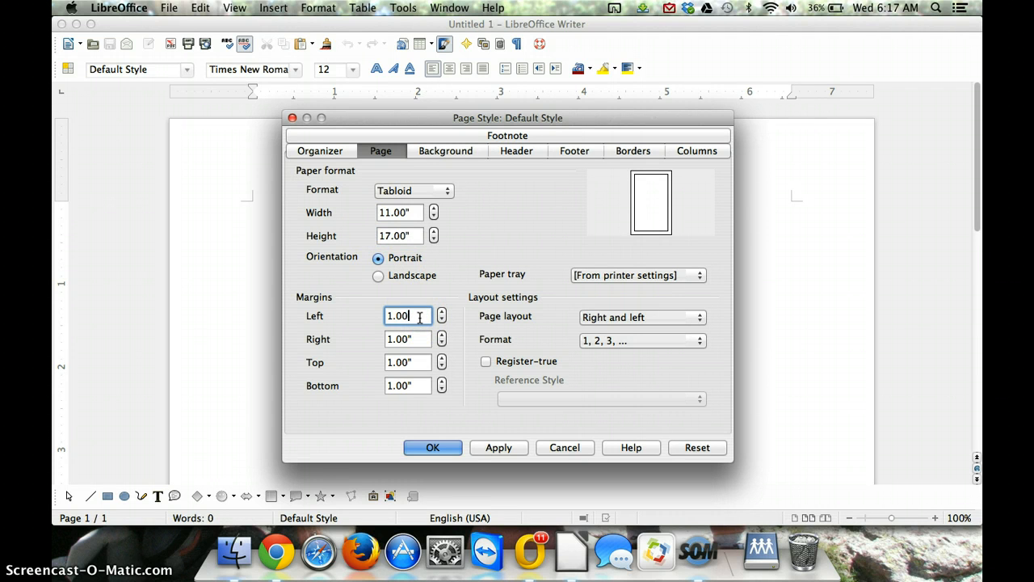
text(.5)
key(Tab)
text(.5)
key(Tab)
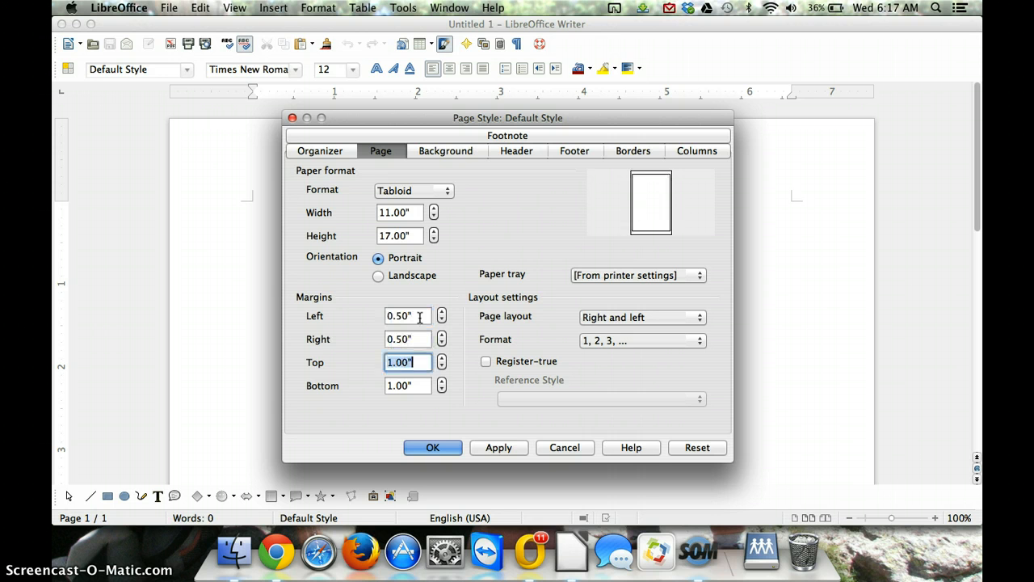
text(.5)
key(Tab)
text(.5)
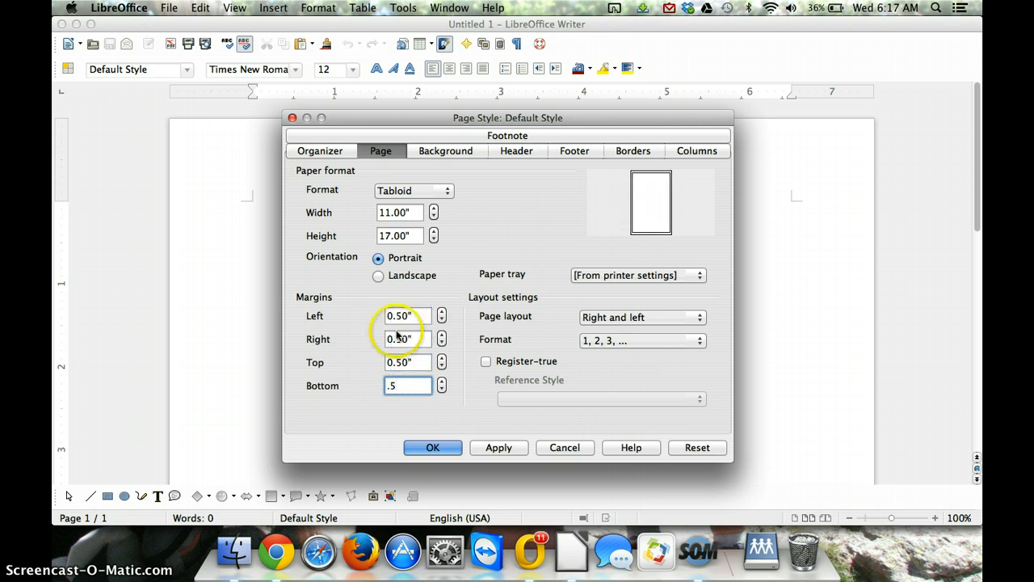
click(450, 447)
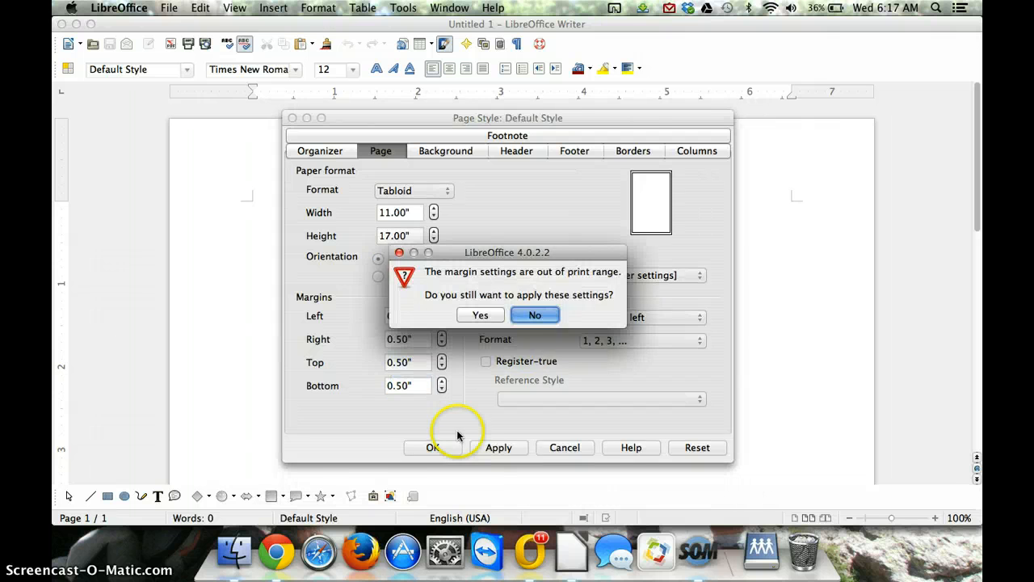
click(482, 315)
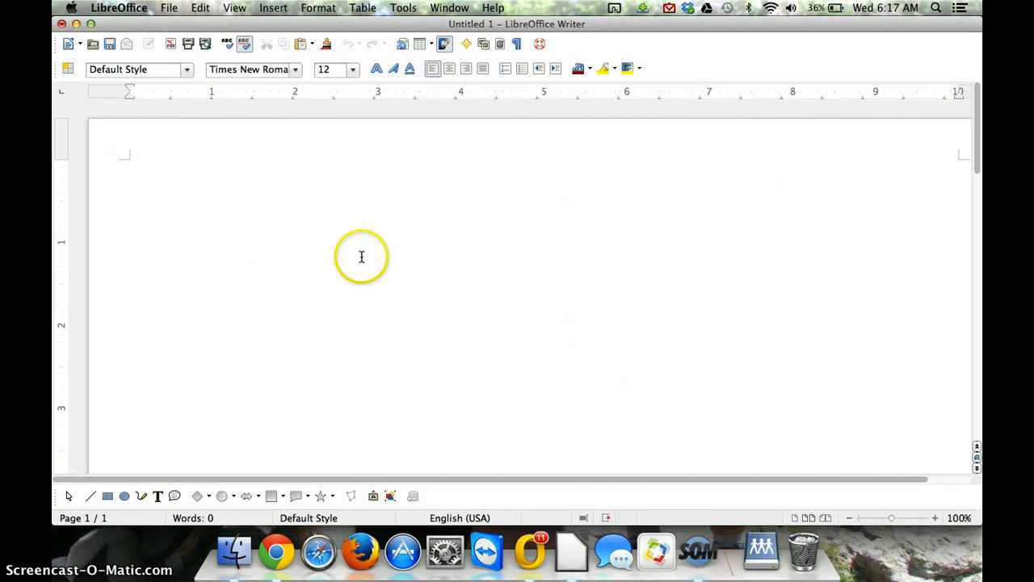
Enter the newspaper title, a surname followed by "Times", on the first line and center it
click(849, 518)
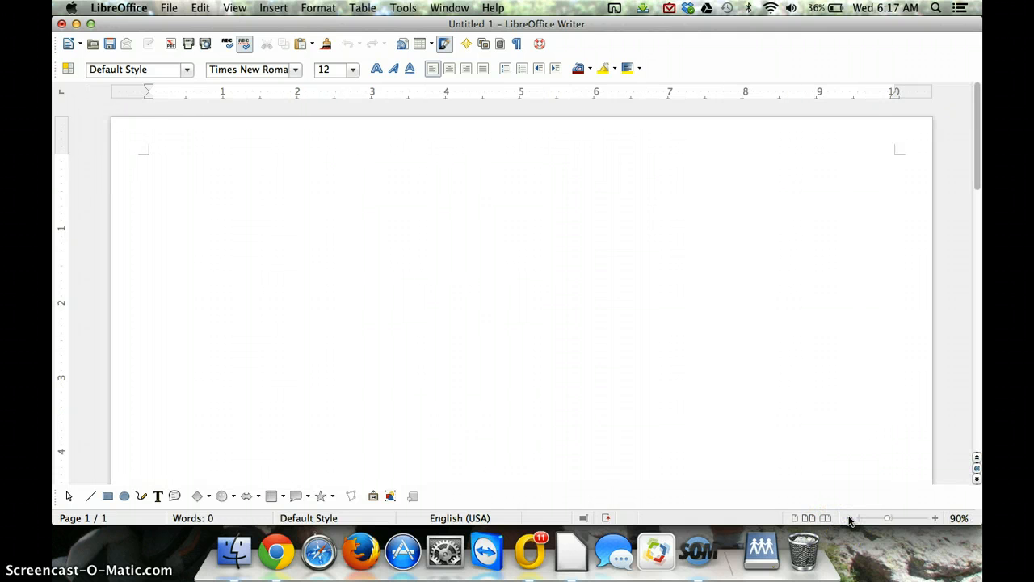
click(849, 518)
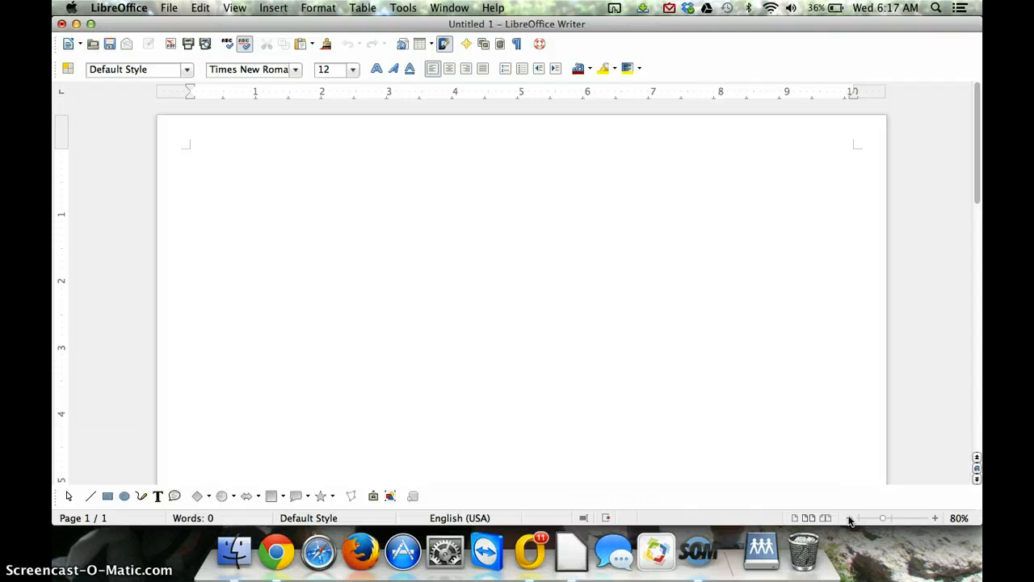
key(super+Tab)
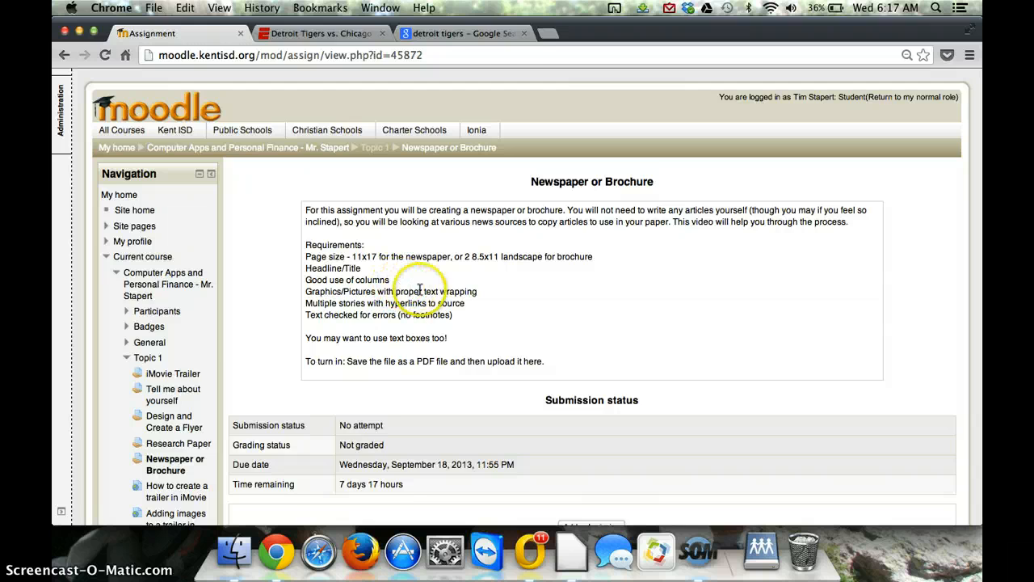
key(super+Tab)
click(261, 117)
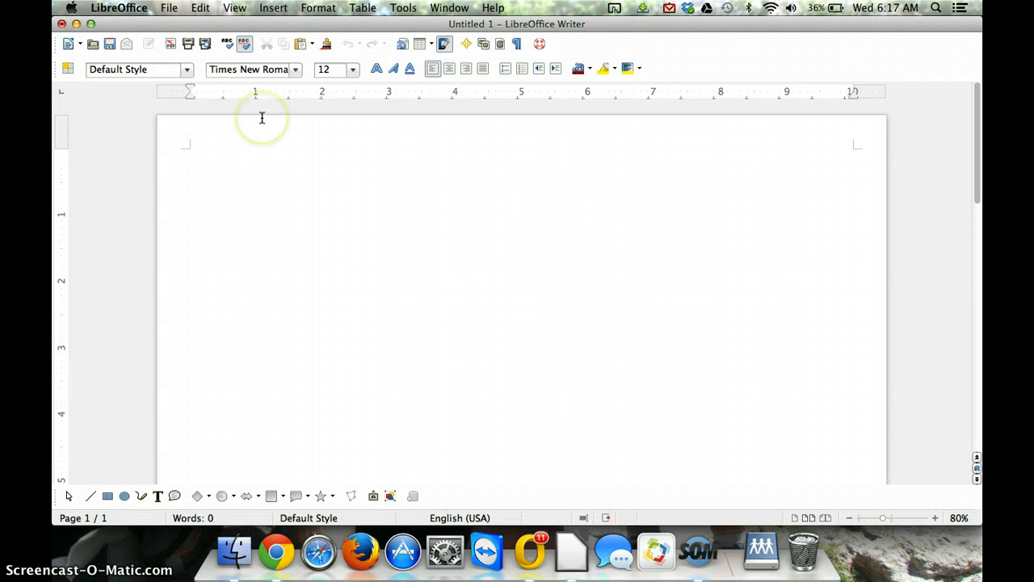
text(Stapert Times)
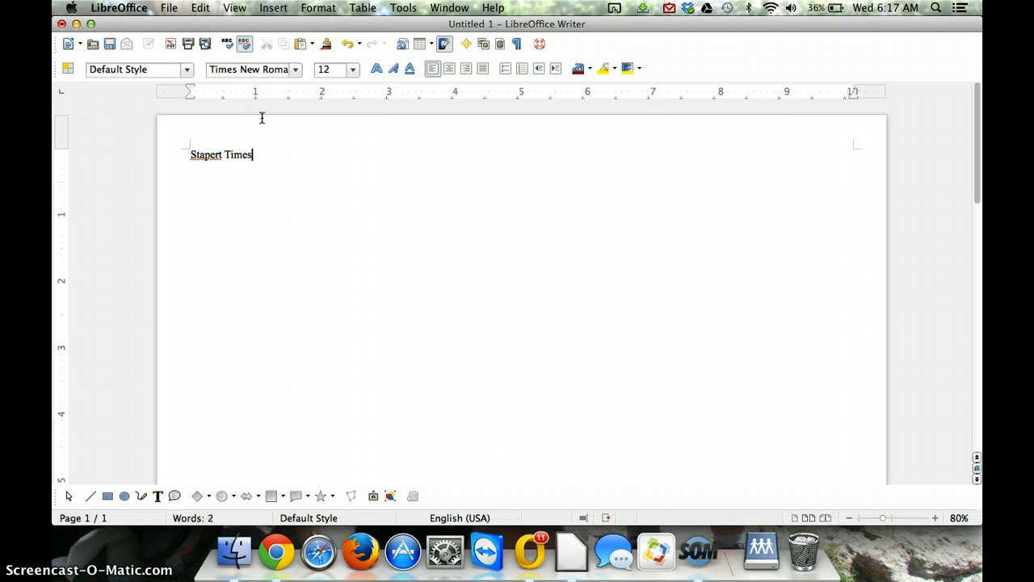
key(super+e)
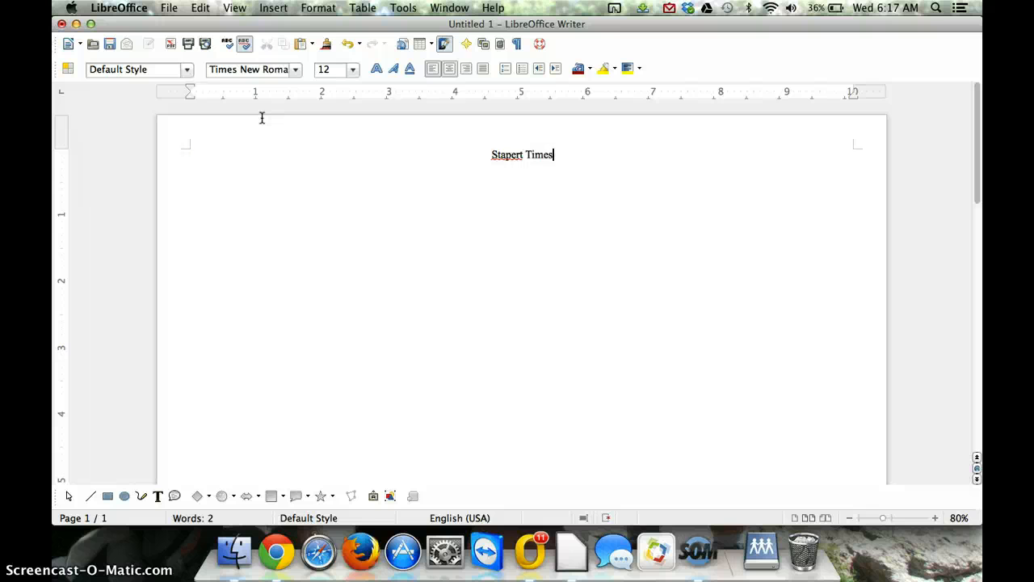
Format the whole newspaper title as 66 pt bold text
key(super+a)
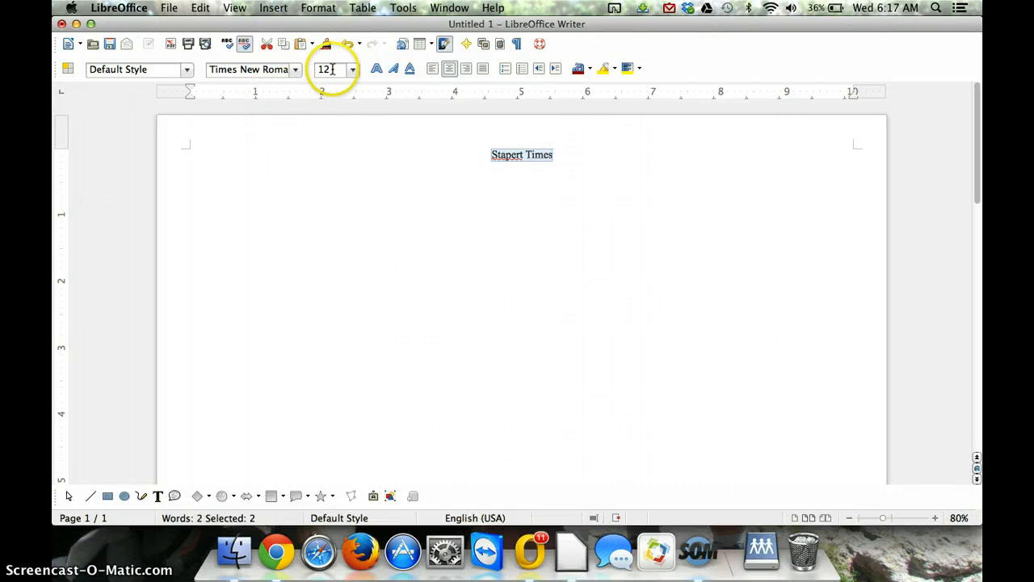
click(353, 71)
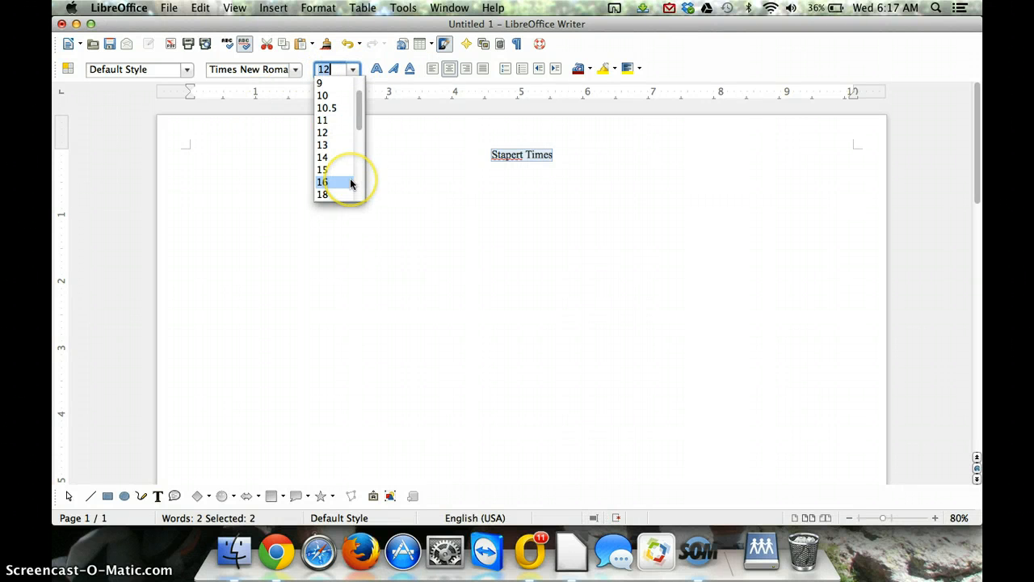
scroll(351, 182, down, 3)
scroll(350, 184, down, 2)
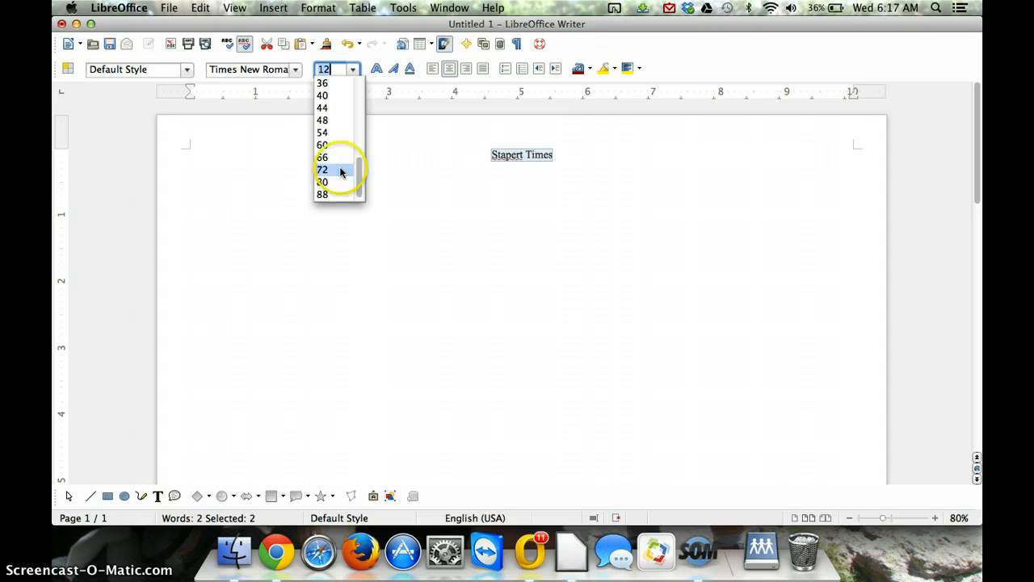
click(336, 153)
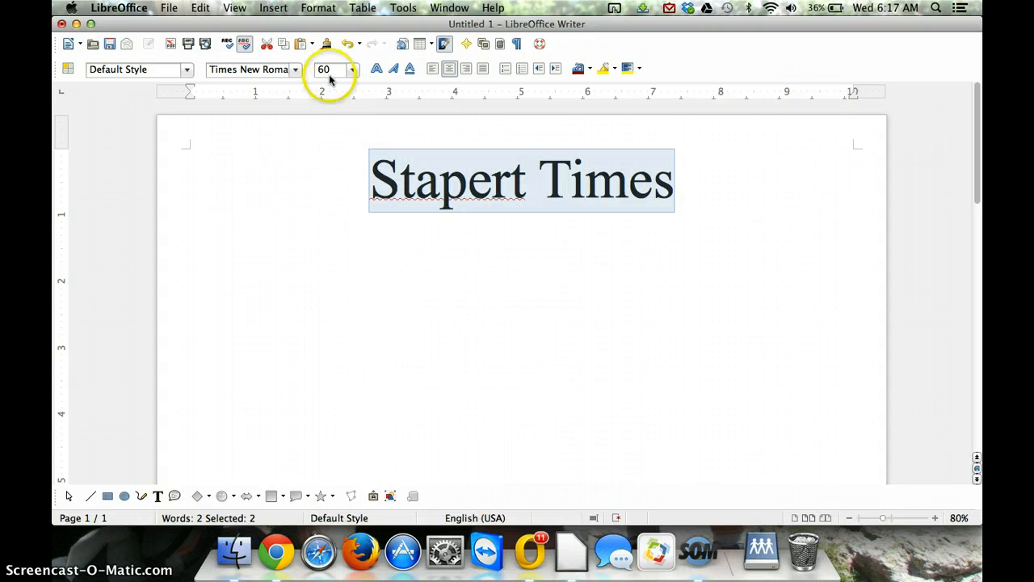
click(353, 70)
click(344, 145)
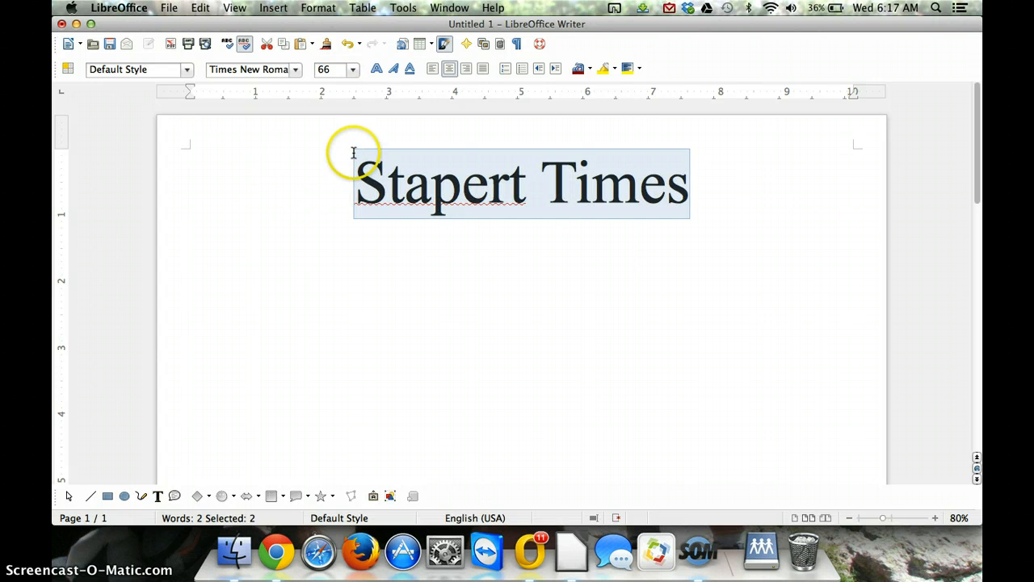
click(377, 68)
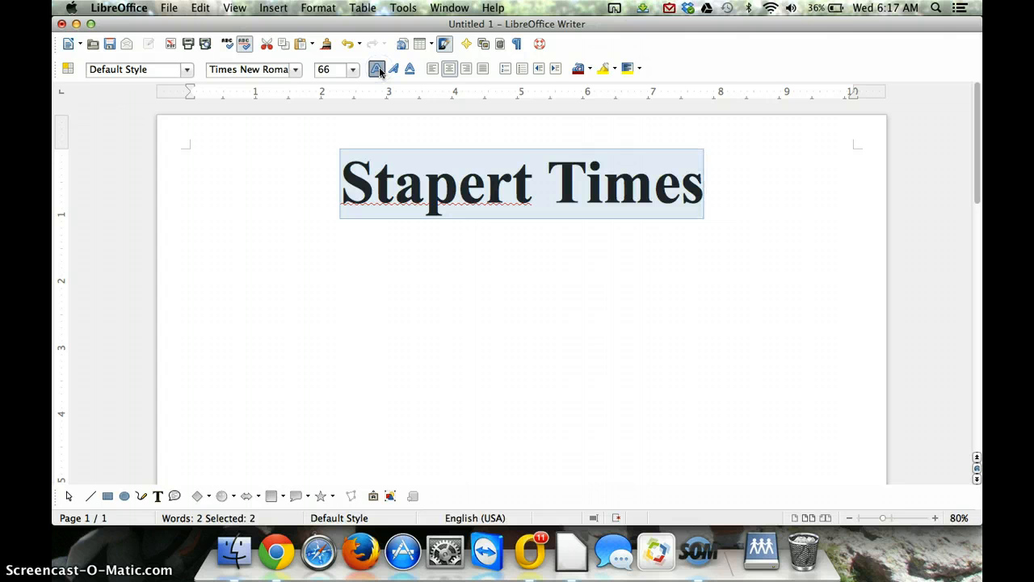
Apply the Shadow font effect to the newspaper title, leaving Outline off, and deselect the title
click(318, 8)
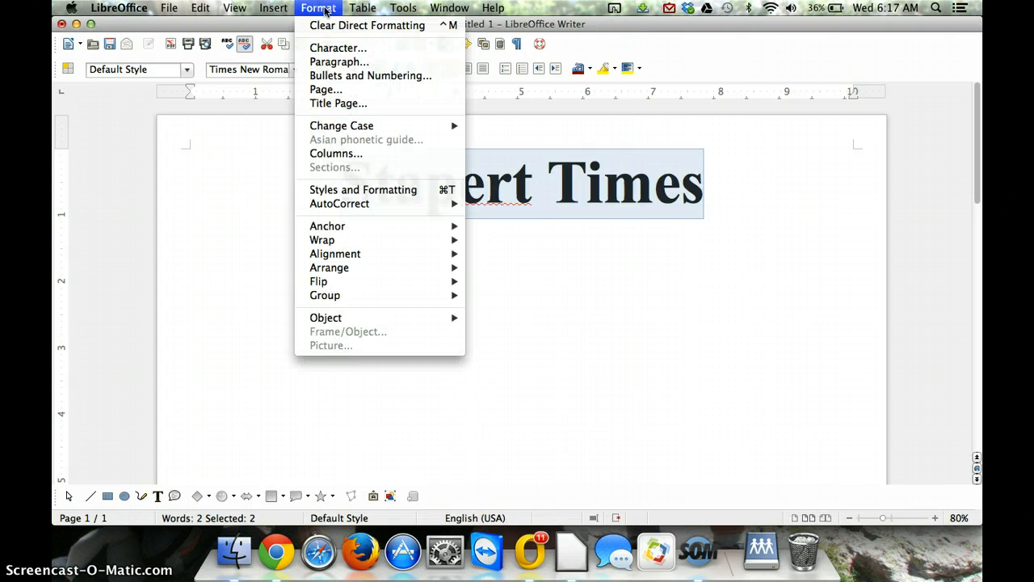
click(339, 48)
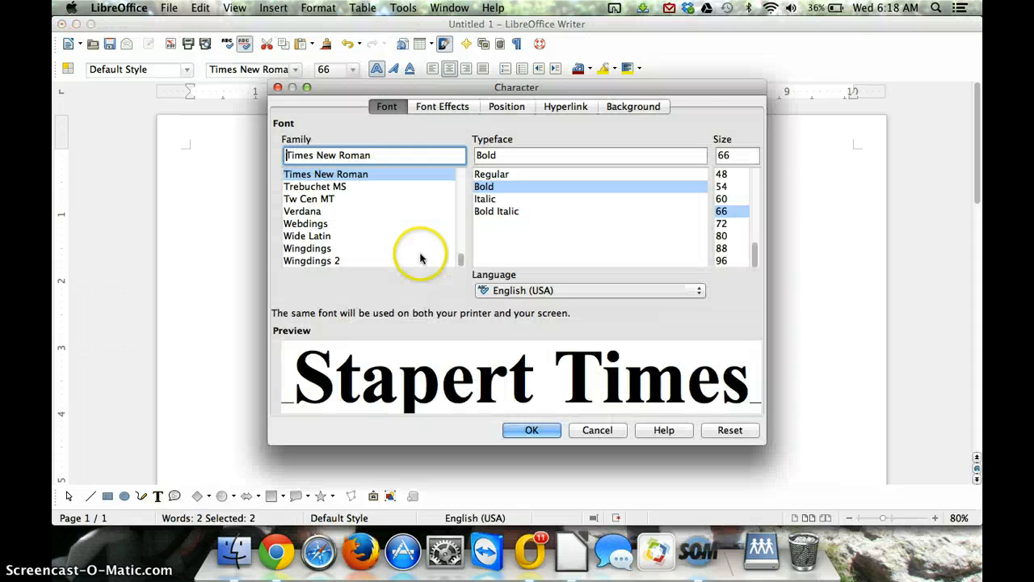
click(444, 107)
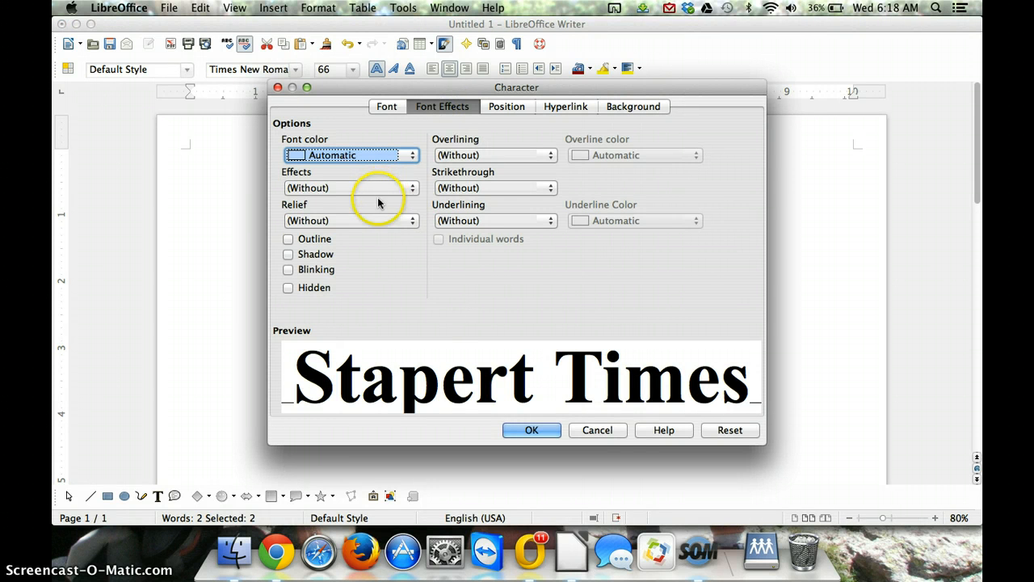
click(288, 239)
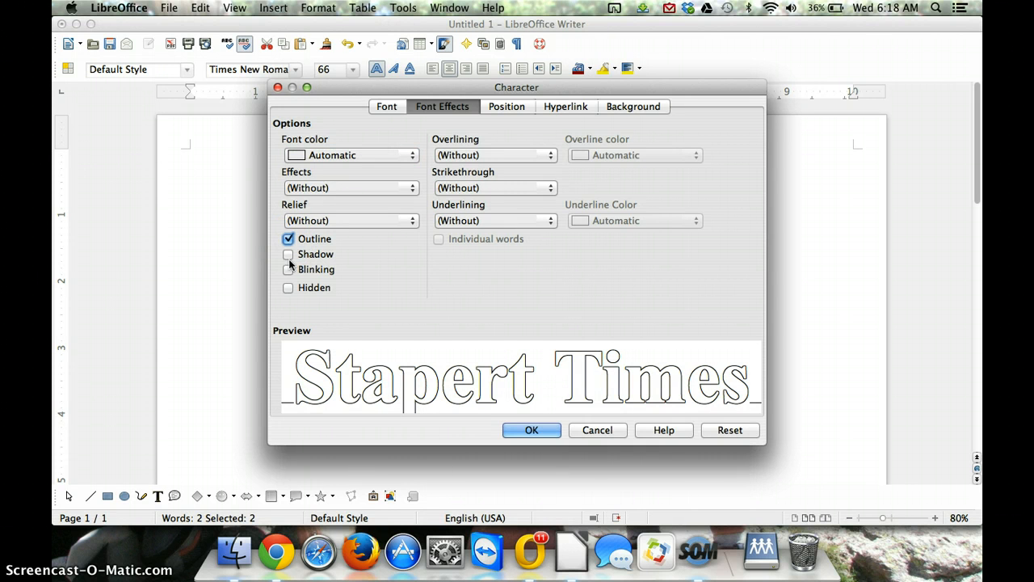
click(288, 255)
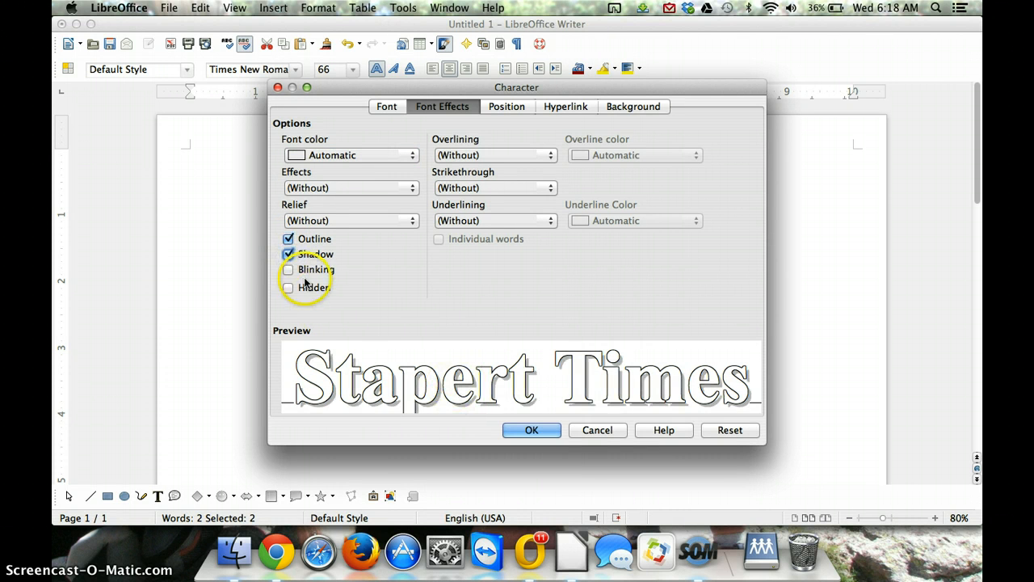
click(289, 239)
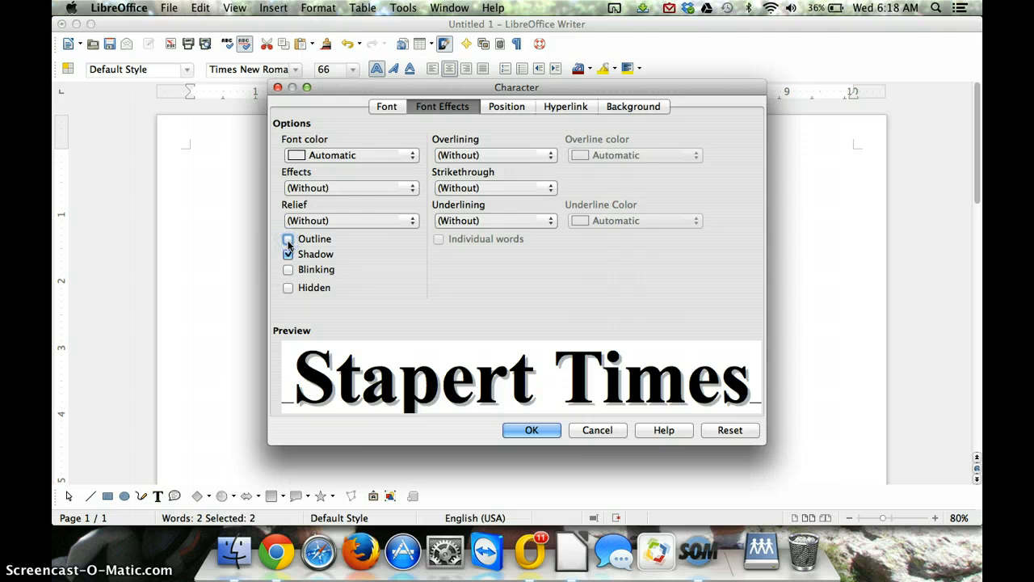
click(530, 430)
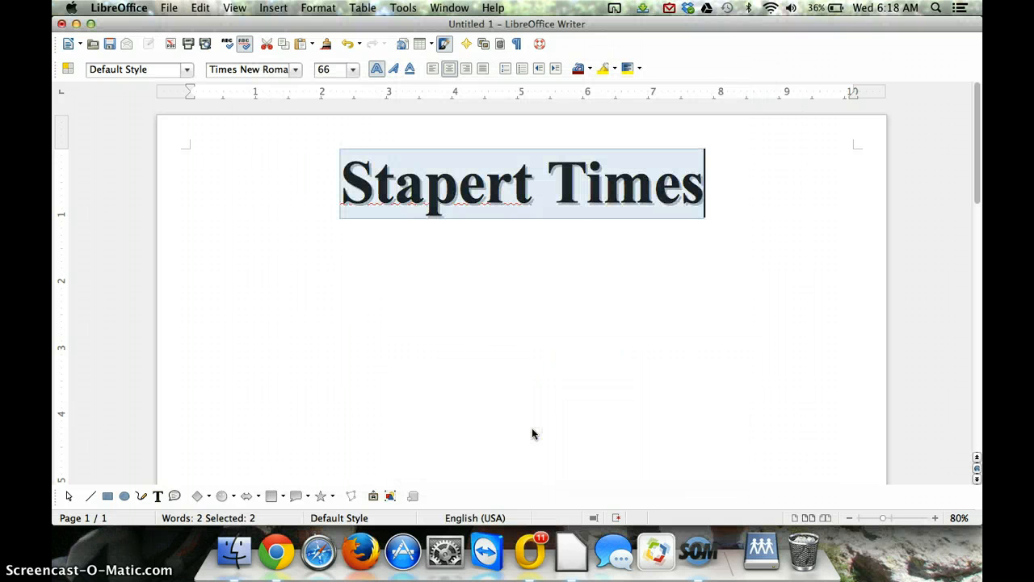
click(734, 196)
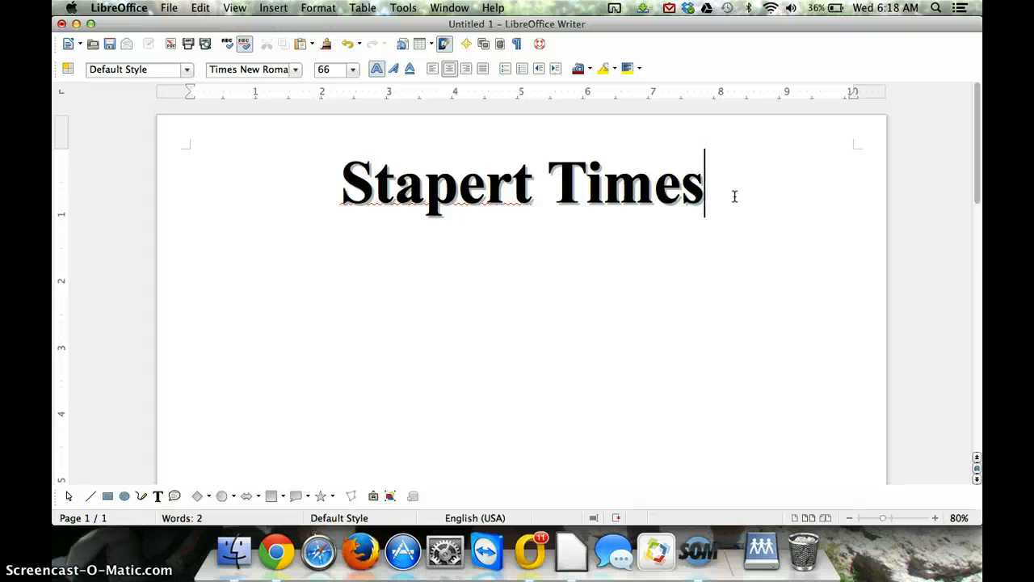
Set the line spacing of the title paragraph to Single
key(Return)
key(BackSpace)
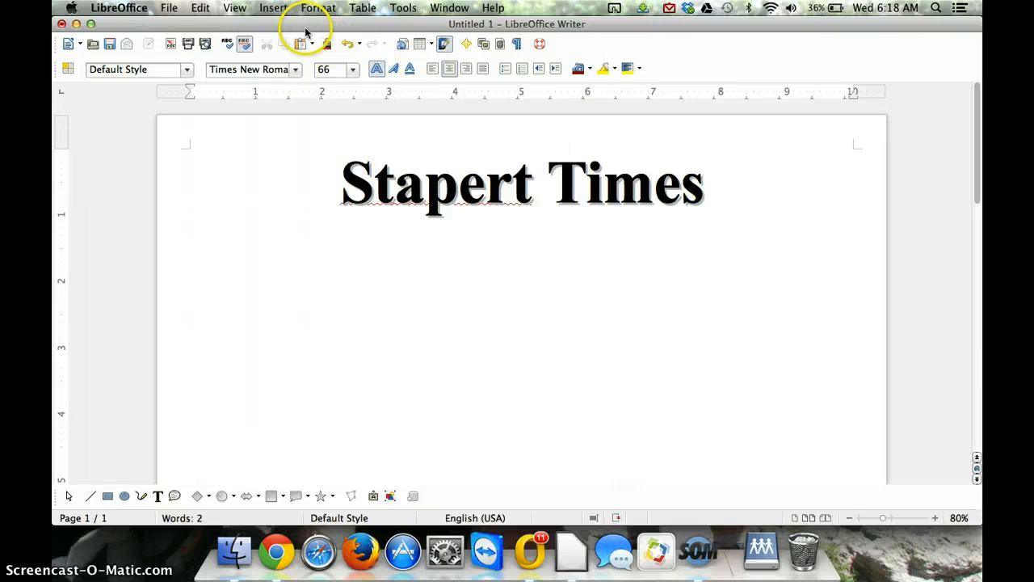
click(320, 8)
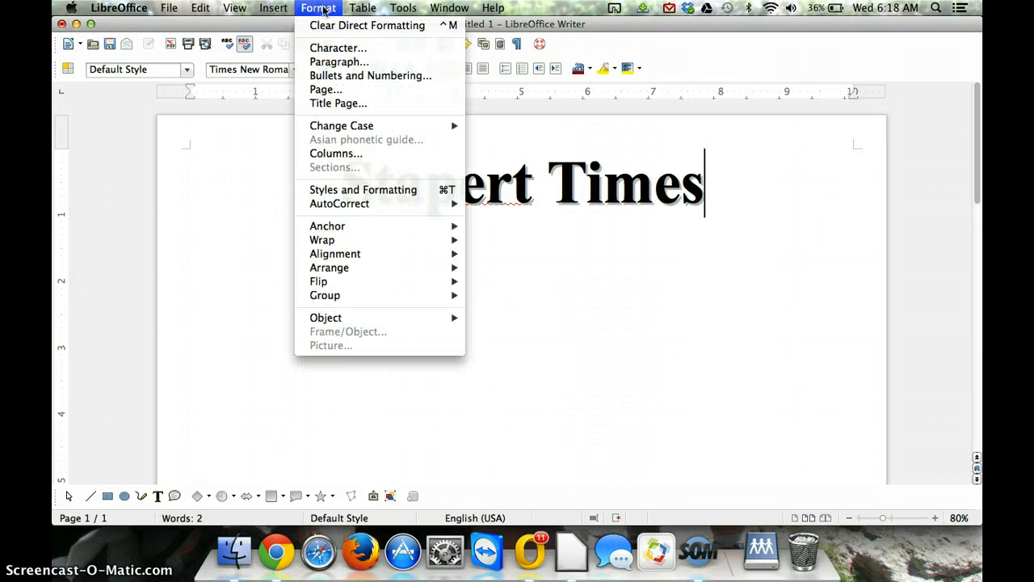
click(338, 62)
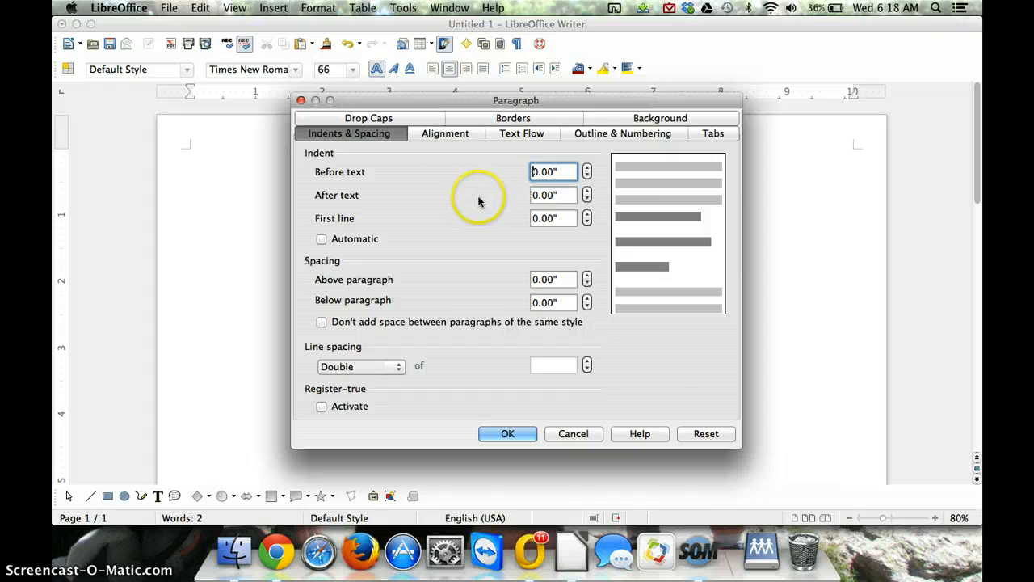
click(395, 366)
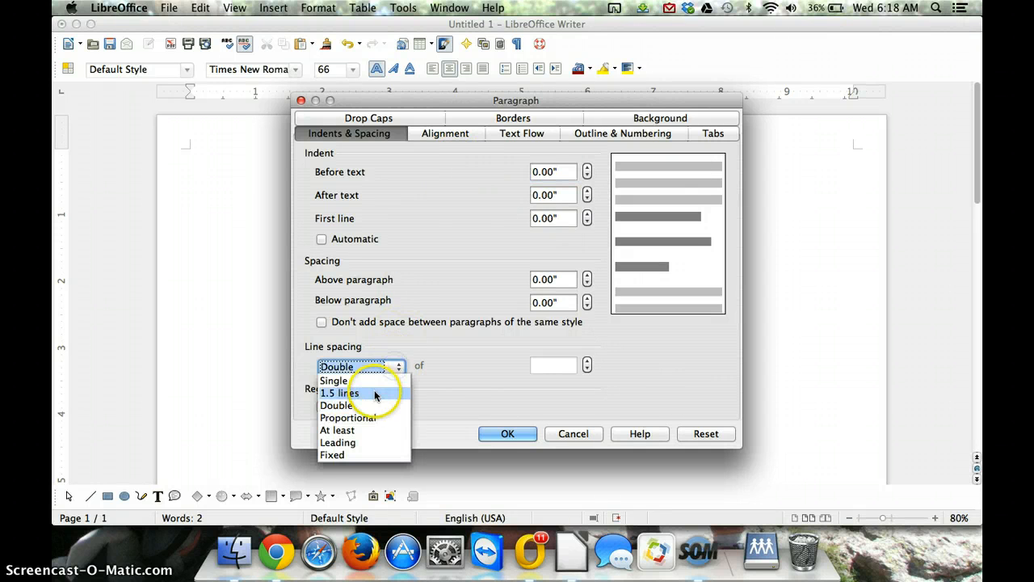
click(374, 379)
click(504, 435)
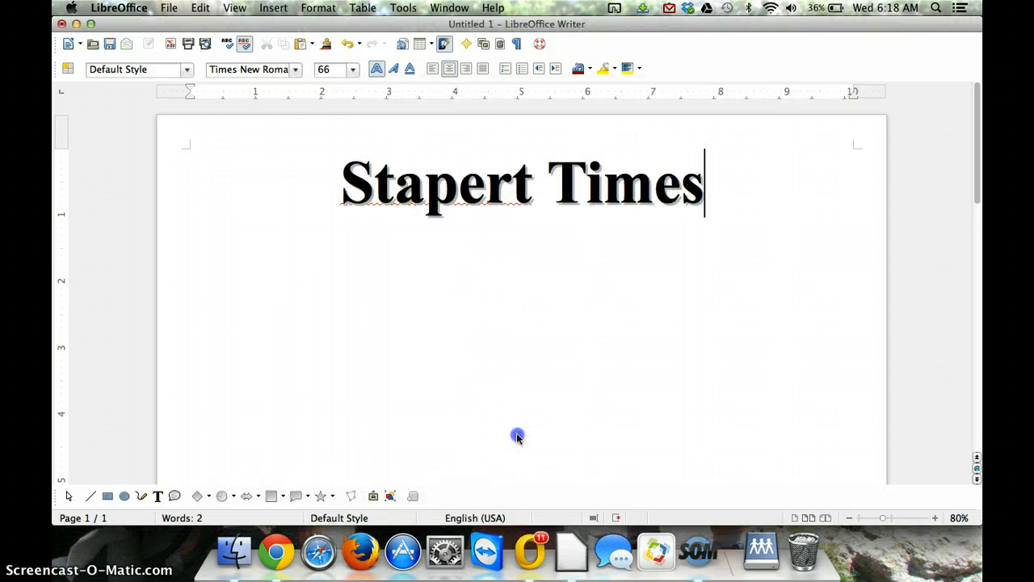
Add a new line below the title and reset it to the default formatting
key(Return)
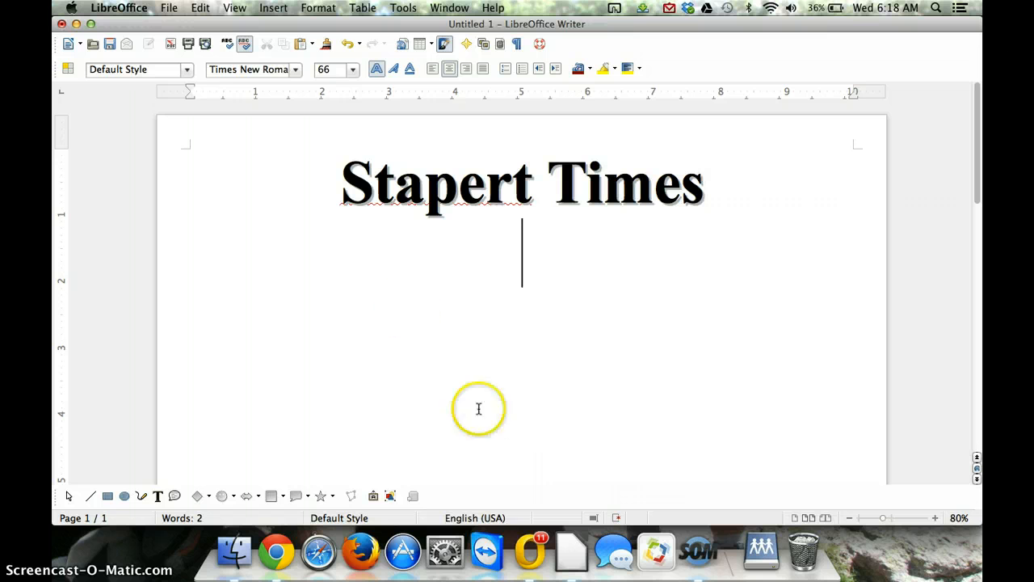
click(186, 70)
click(171, 89)
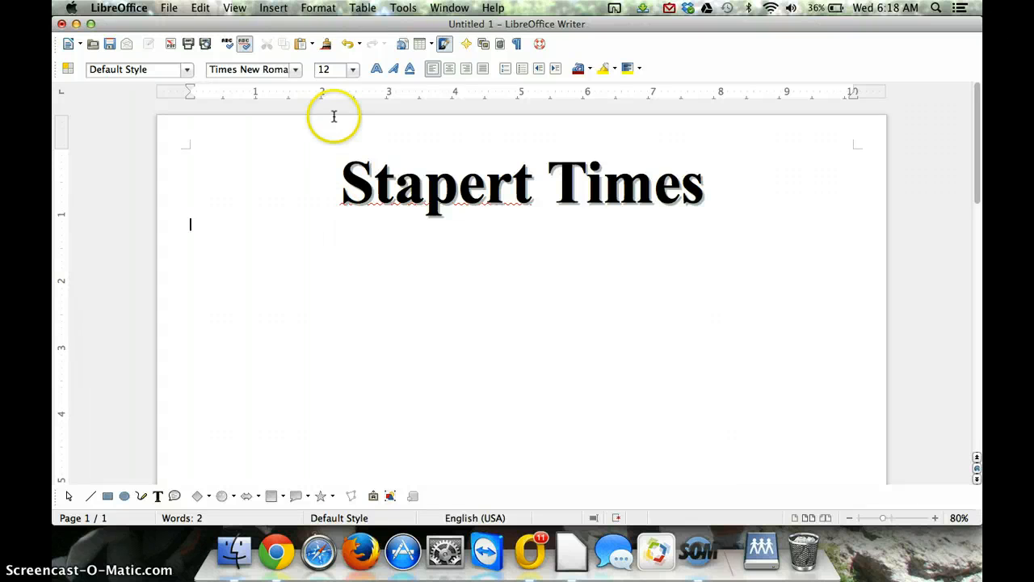
Try to divide the default page style into three equal columns with automatic width
click(325, 6)
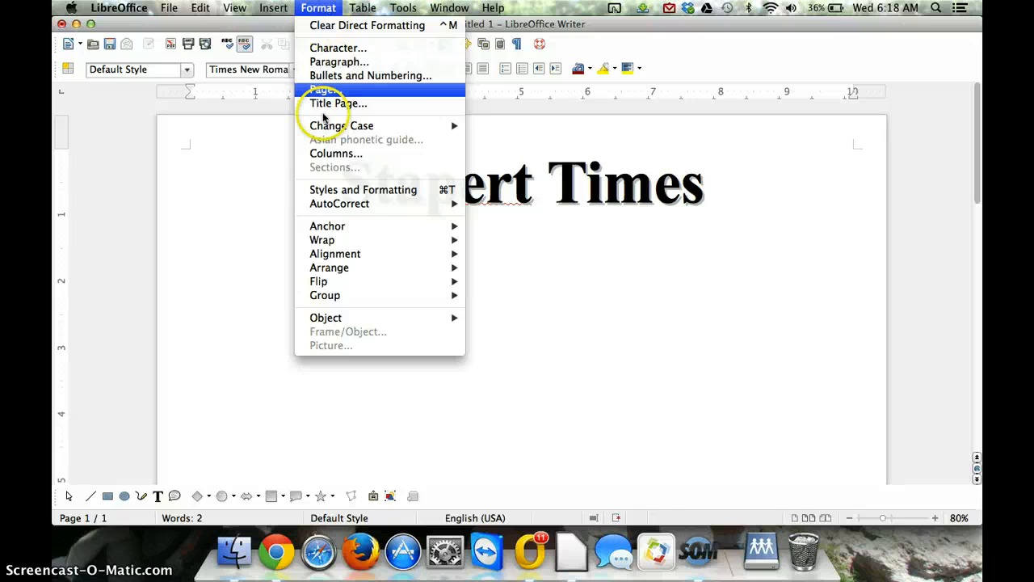
click(323, 153)
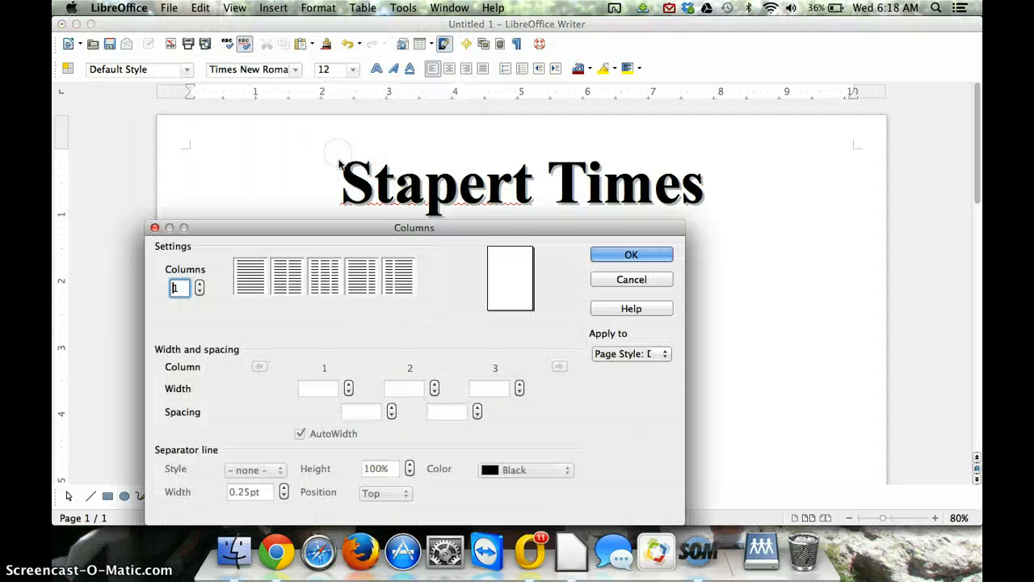
click(324, 283)
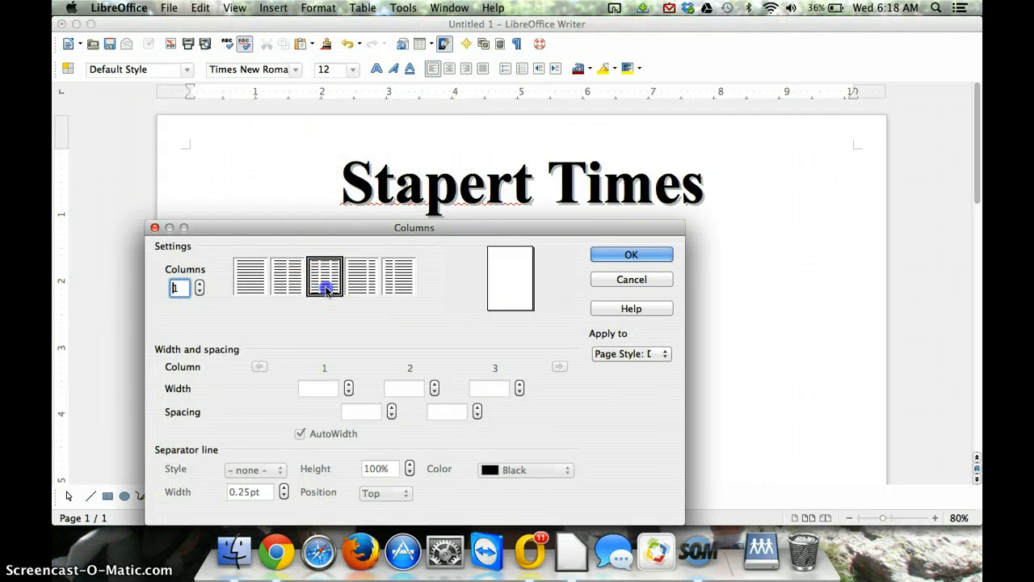
click(627, 257)
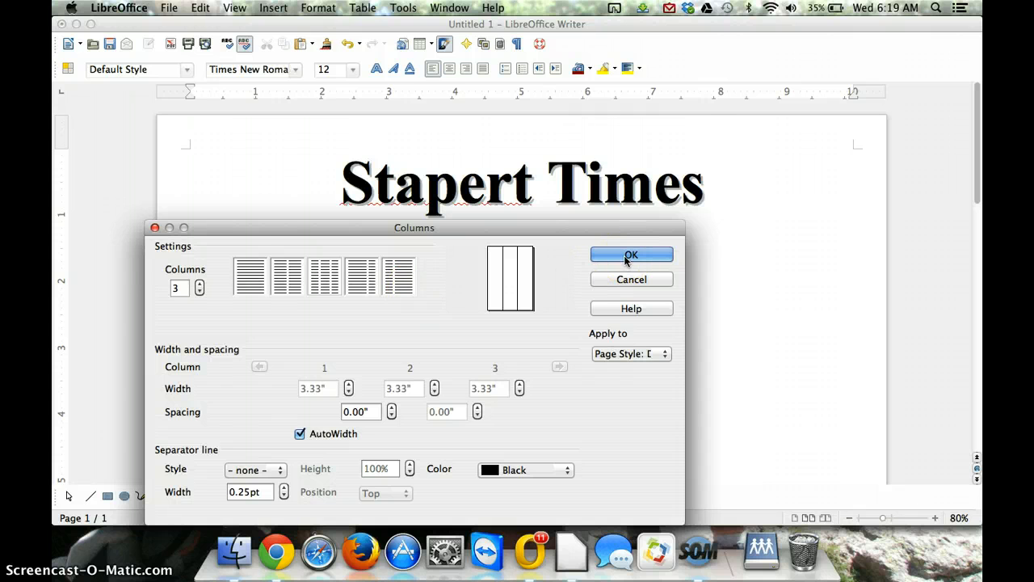
click(626, 258)
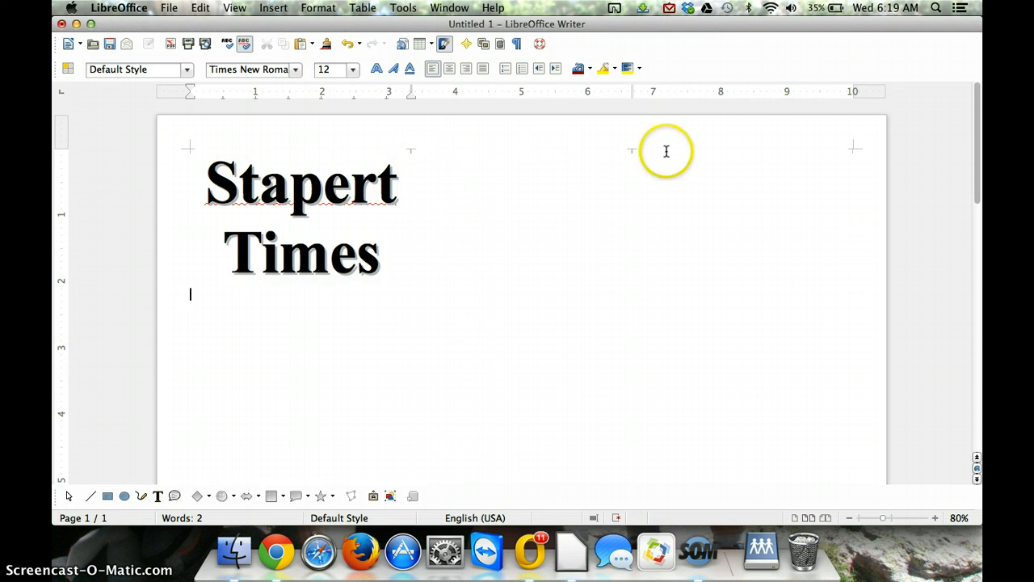
Check the column boundaries with nonprinting characters temporarily shown, and undo the three-column page layout
click(517, 46)
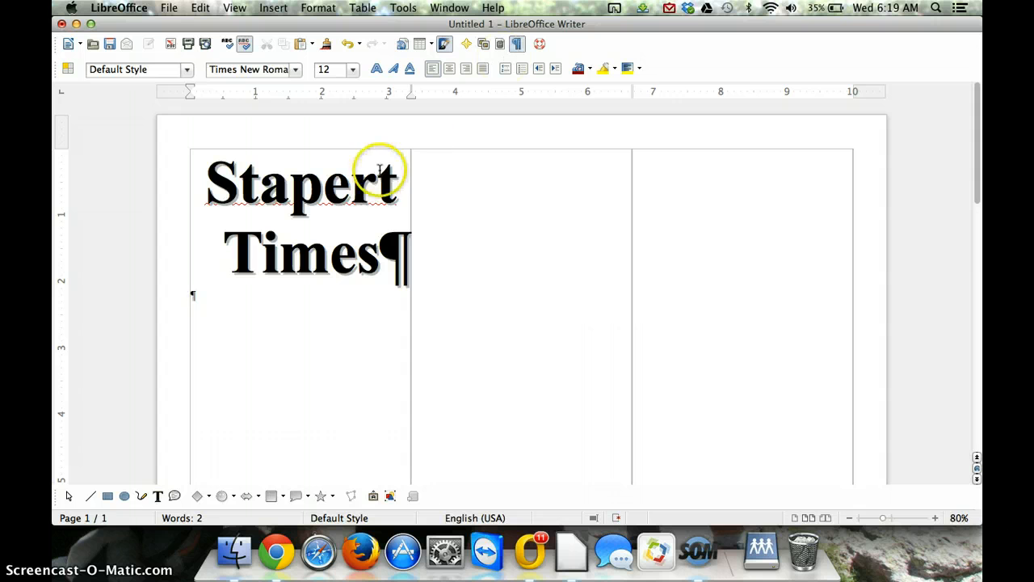
click(518, 46)
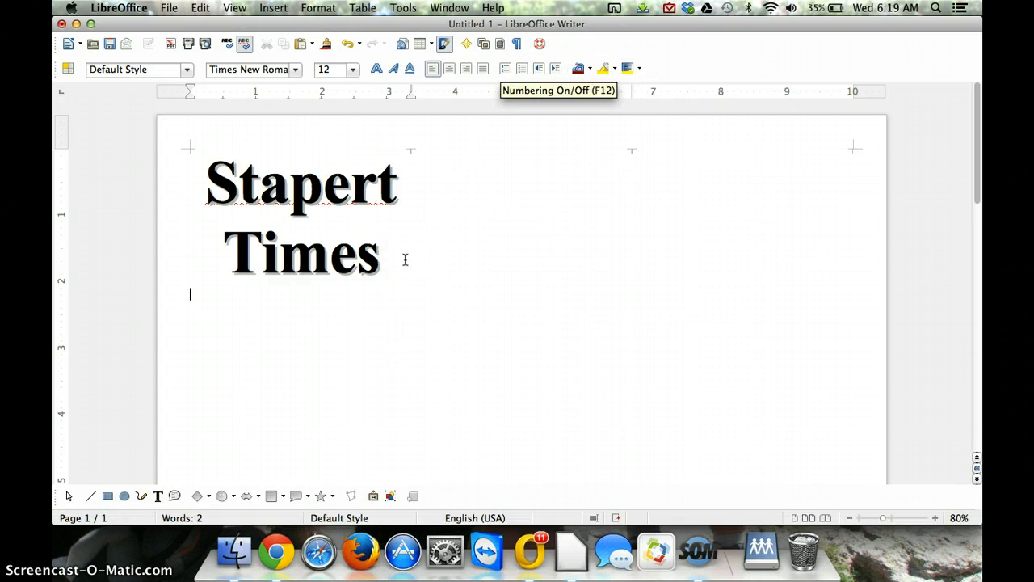
key(super+z)
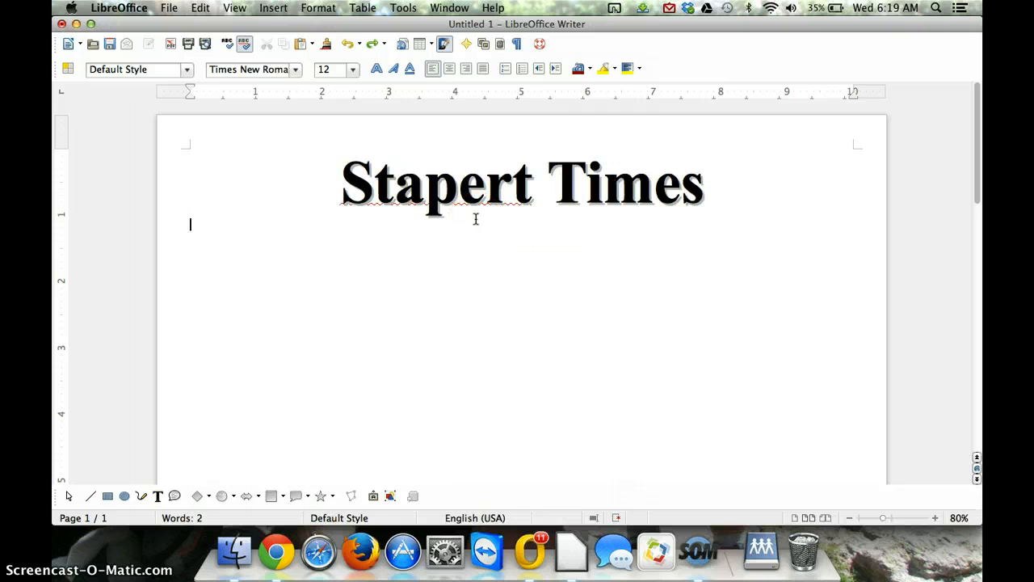
Switch to Chrome and view the headline and start of the ESPN Detroit Tigers game recap
key(super+Tab)
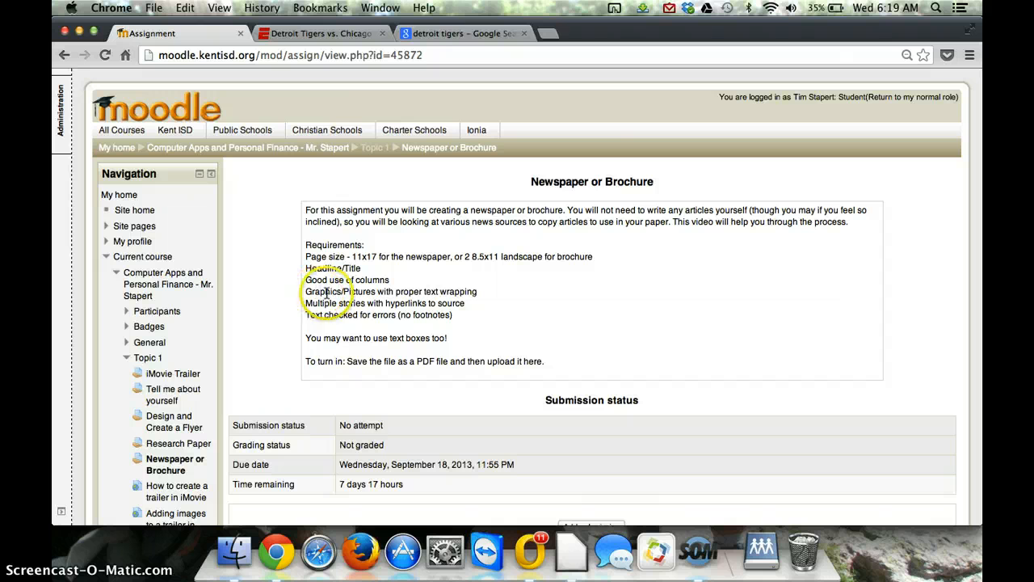
click(323, 33)
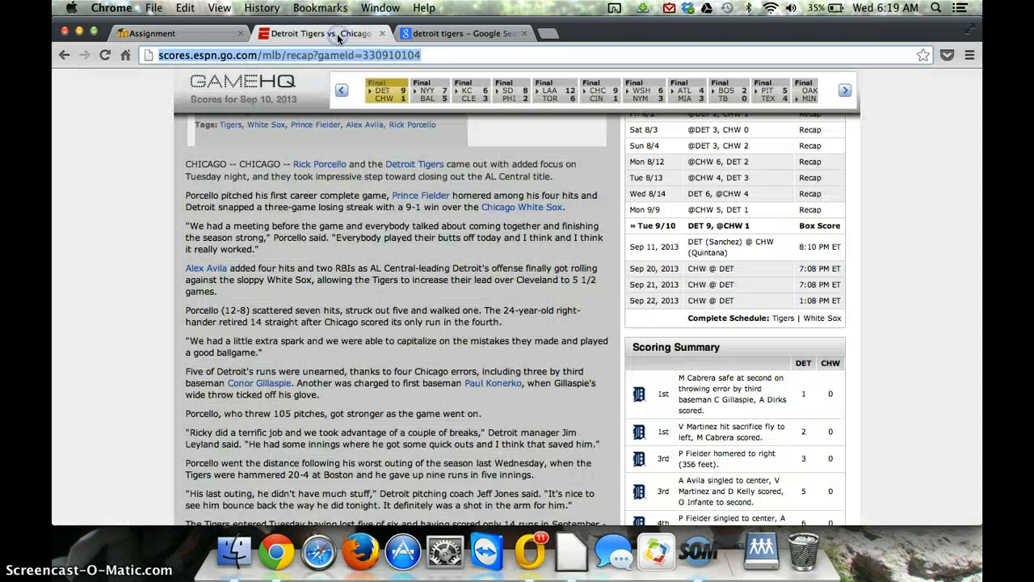
scroll(322, 209, up, 5)
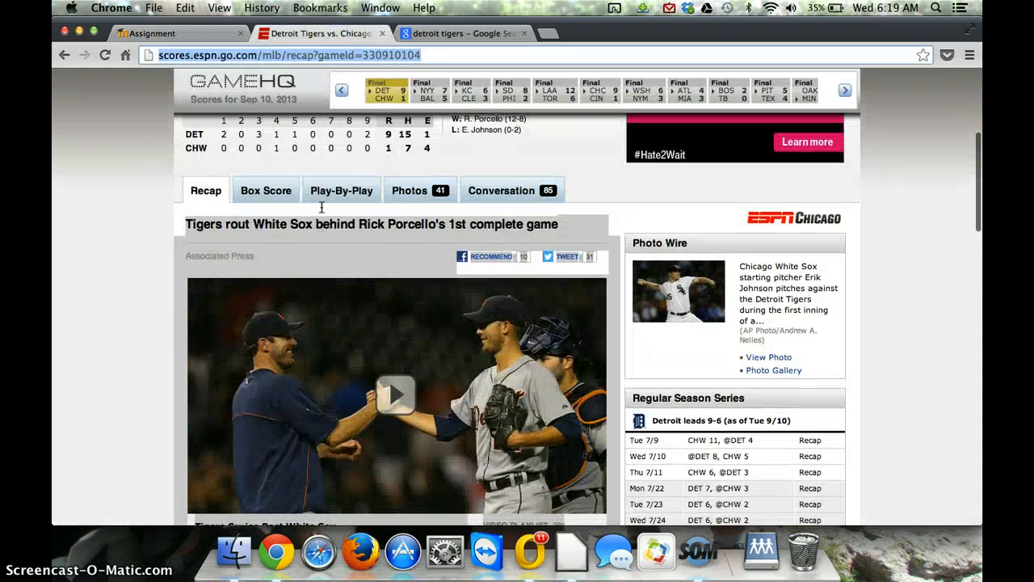
scroll(321, 208, down, 1)
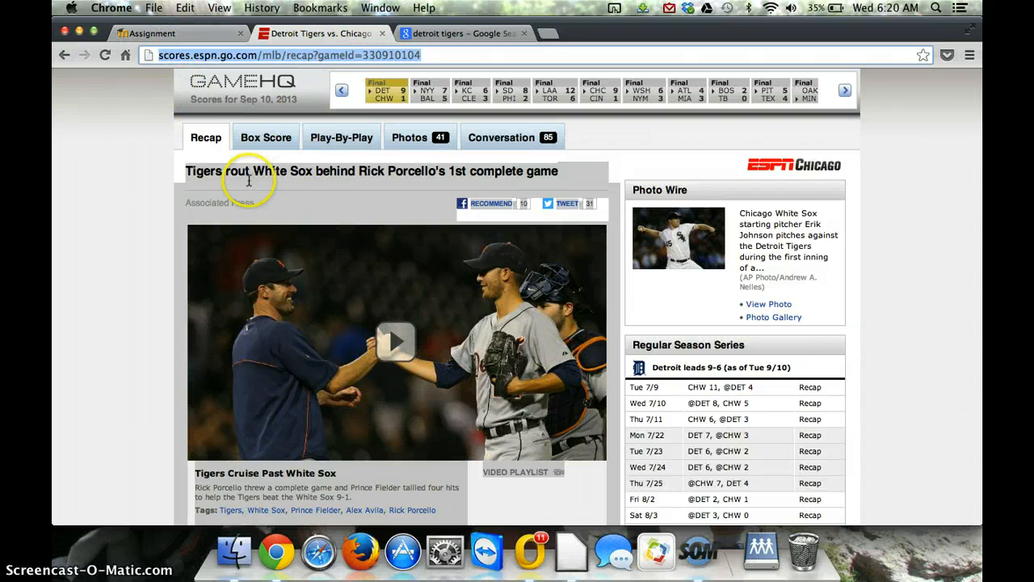
Switch to LibreOffice Writer, try pasting the clipboard below the title as unformatted text, and undo the paste
key(super+Tab)
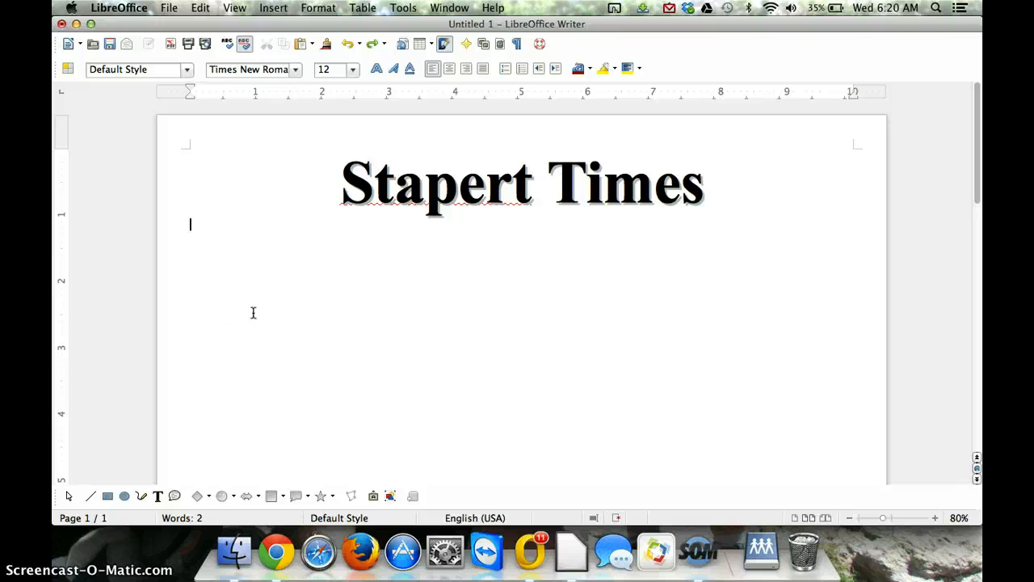
click(201, 9)
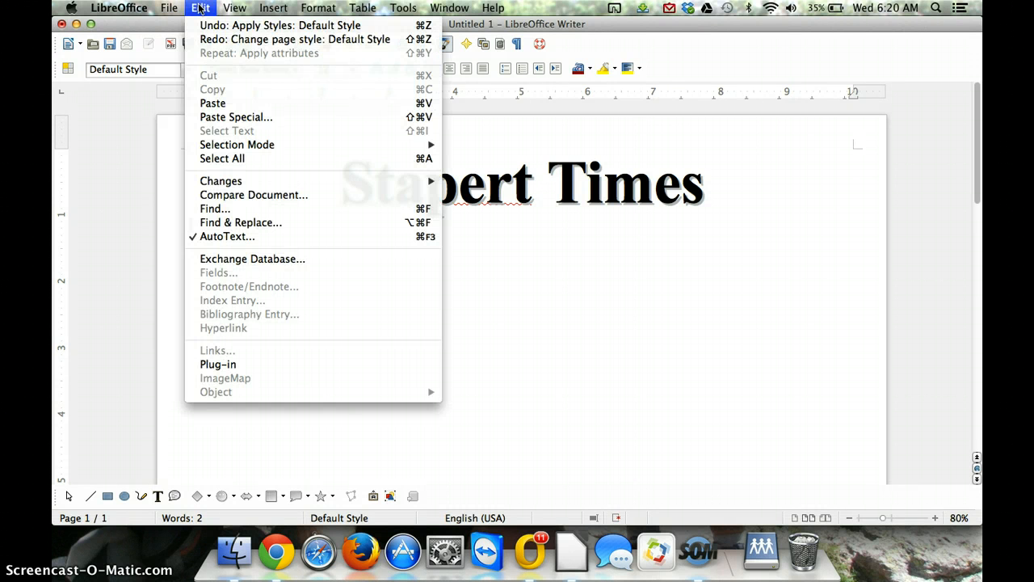
click(251, 118)
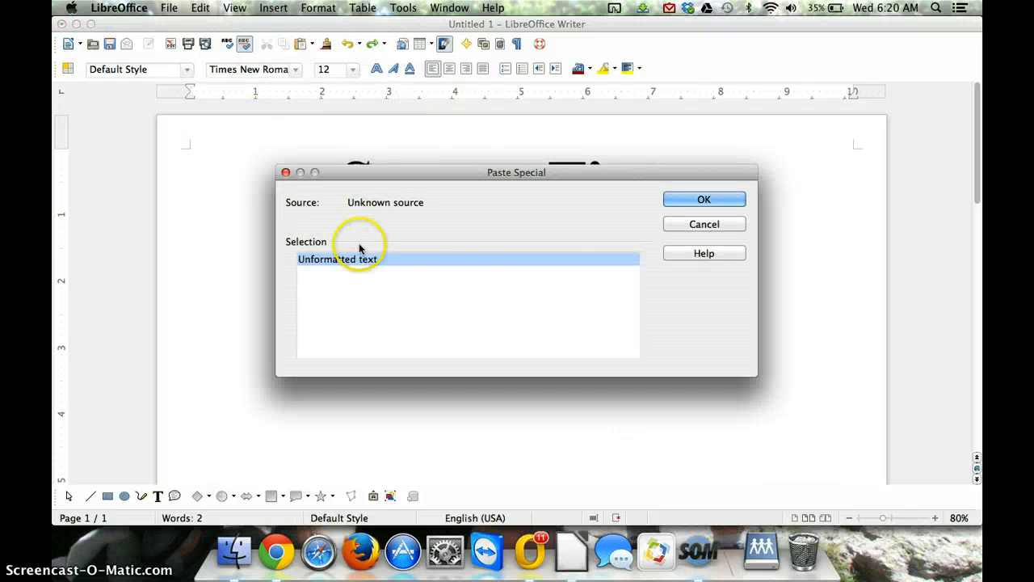
click(702, 200)
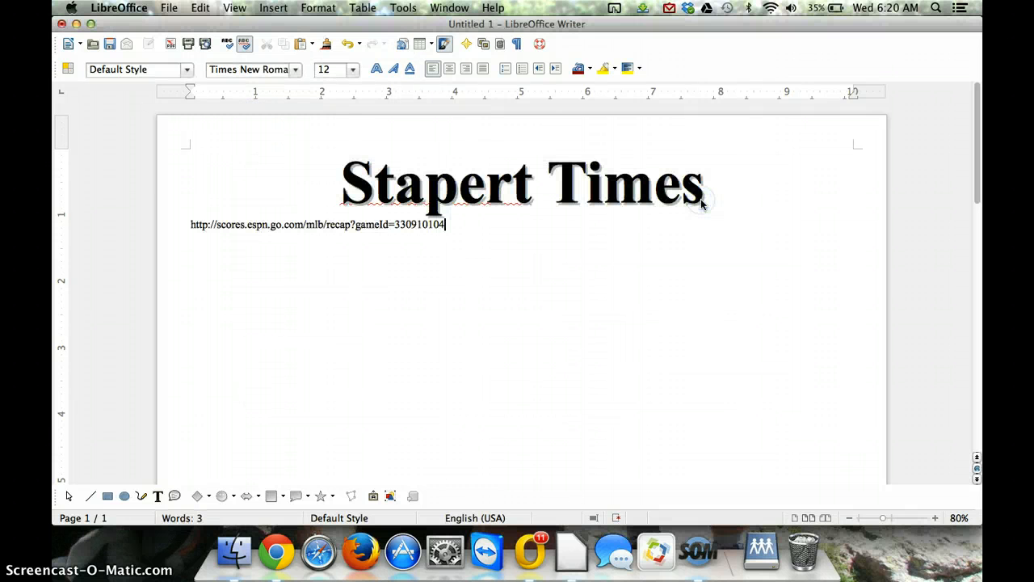
click(697, 203)
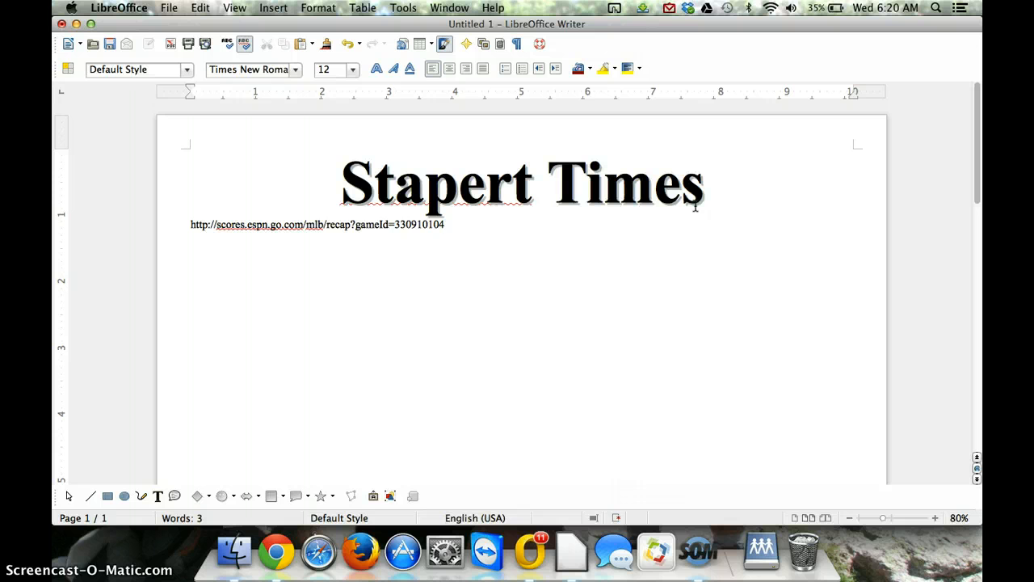
key(super+z)
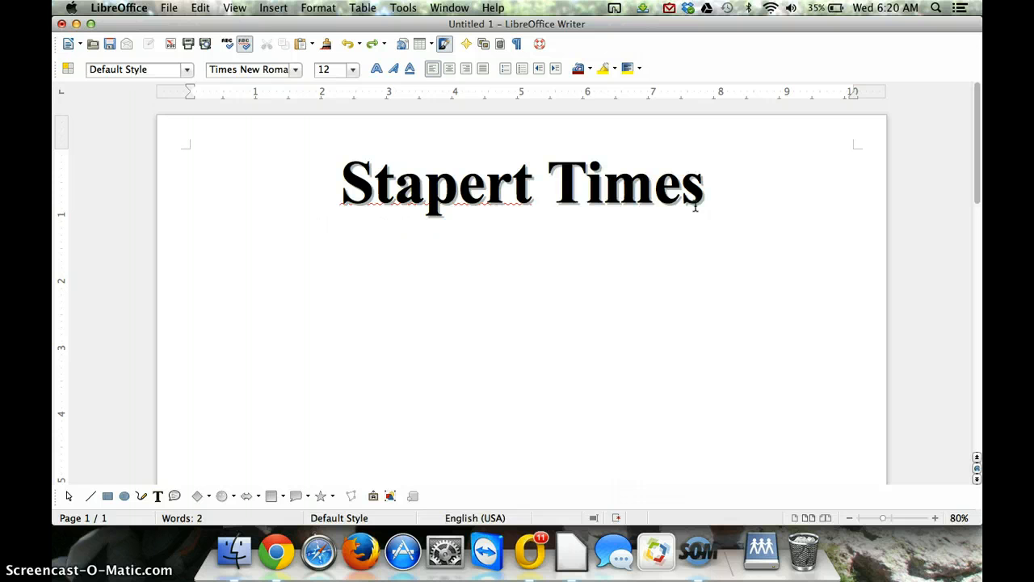
Switch to Chrome and copy the whole ESPN Tigers recap, from its headline through the copyright line
key(super+Tab)
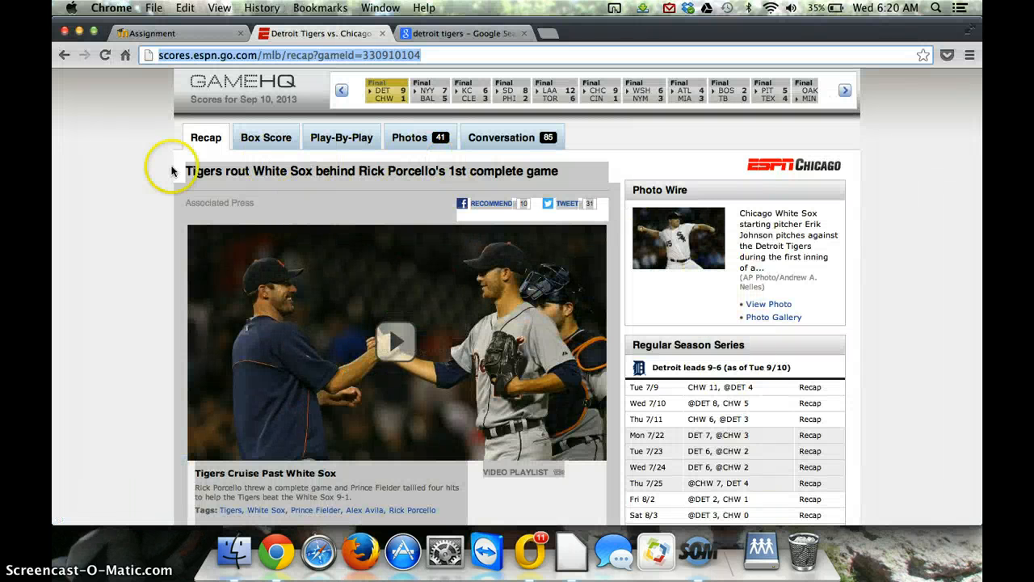
click(140, 170)
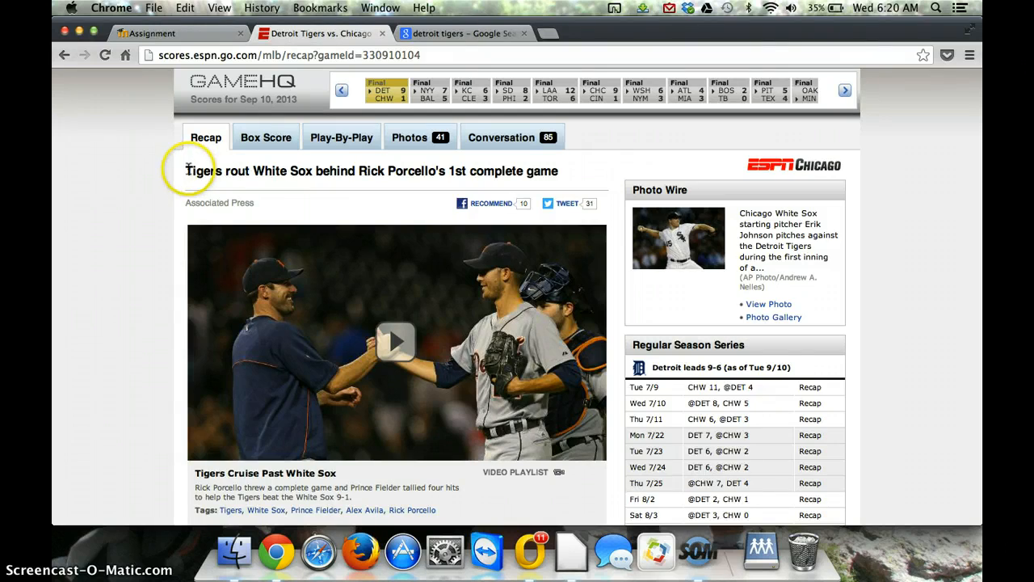
drag(187, 170, 391, 301)
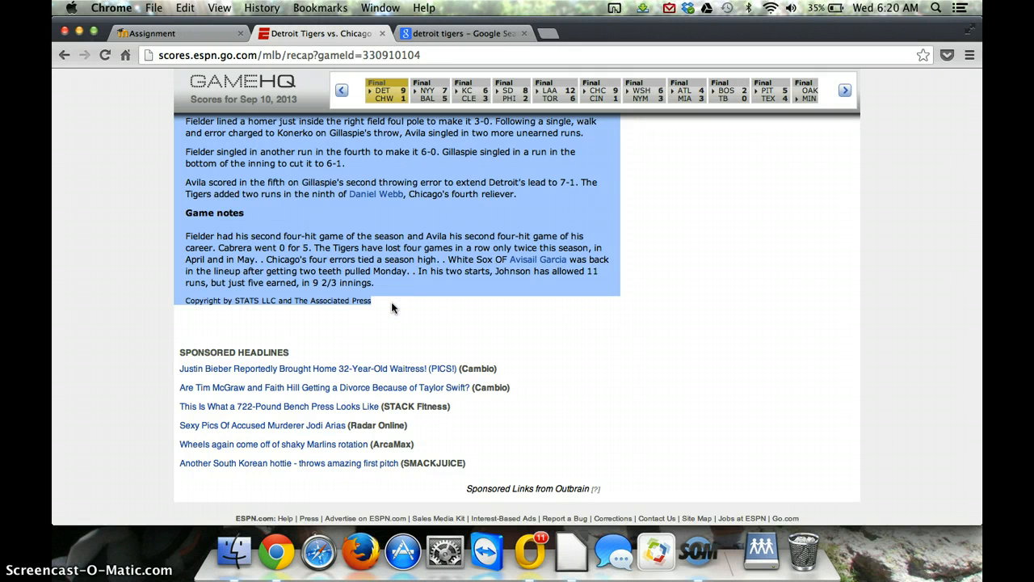
Switch to LibreOffice Writer and paste the copied recap below the newspaper title as unformatted text
key(super+Tab)
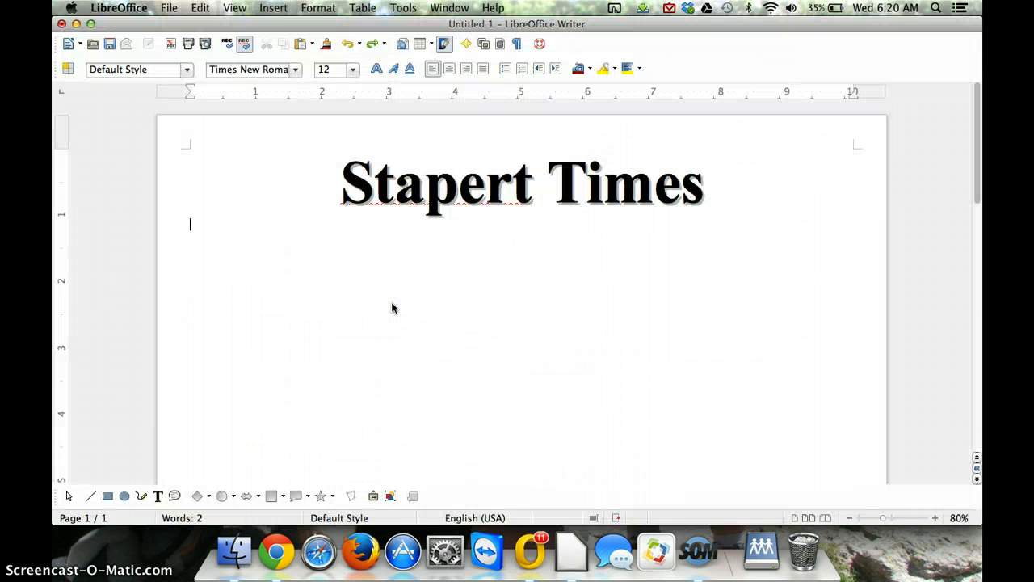
key(super+shift+v)
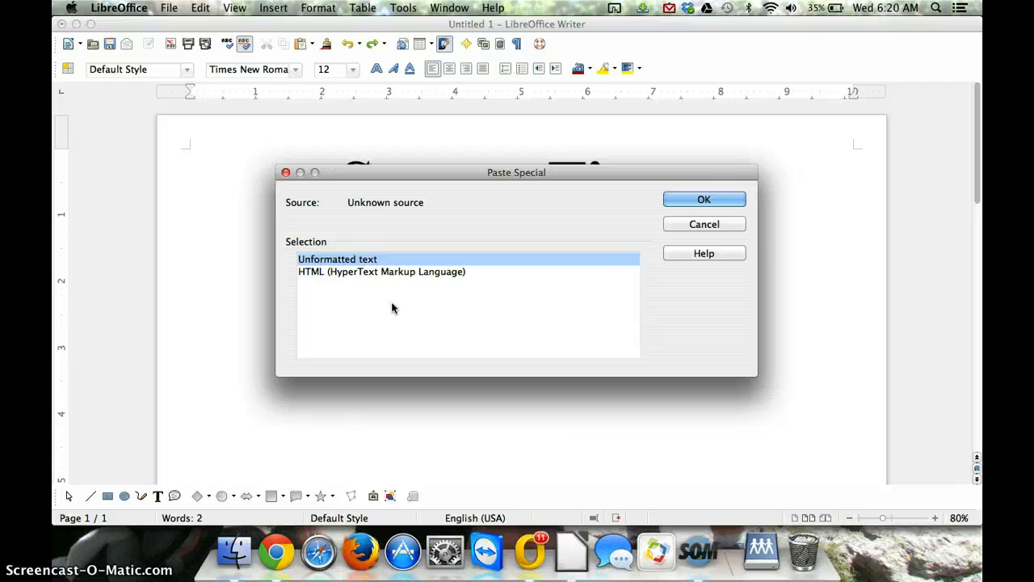
click(704, 198)
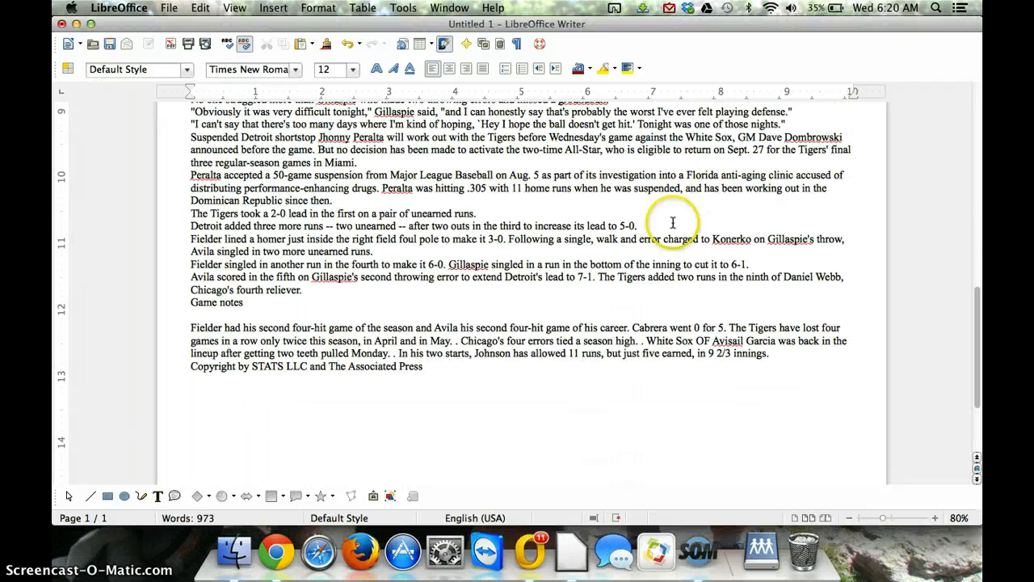
scroll(672, 223, up, 10)
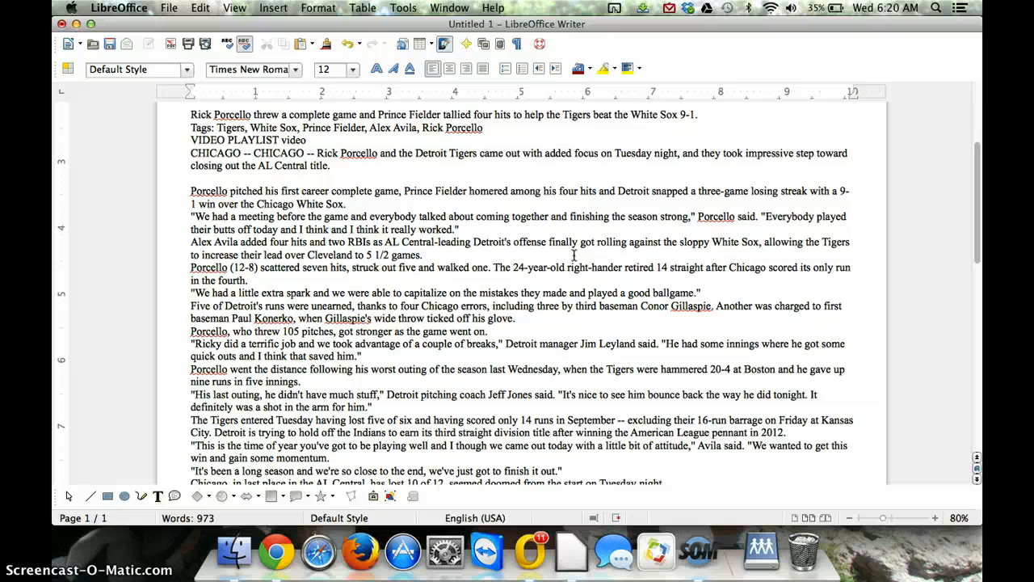
scroll(573, 255, up, 5)
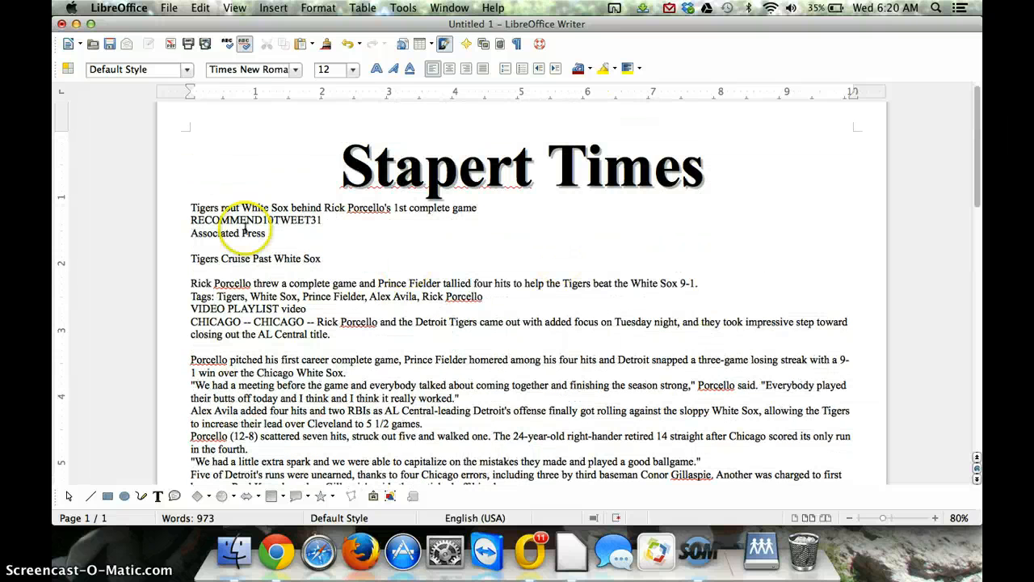
Delete the "RECOMMEND10TWEET31" text and the block from "Tigers Cruise Past White Sox" through "VIDEO PLAYLIST video" in the pasted article
drag(196, 221, 310, 216)
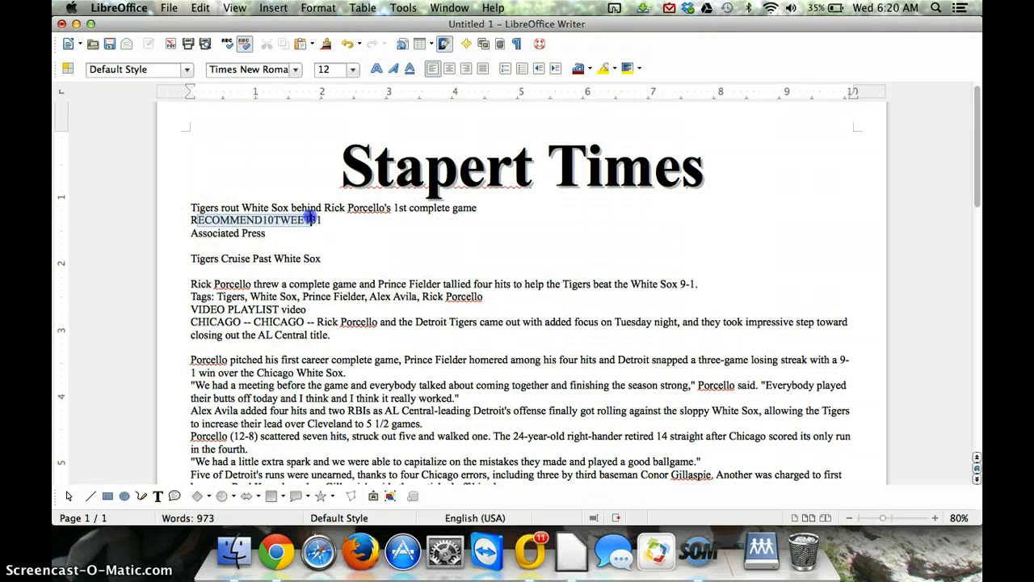
key(BackSpace)
key(BackSpace)
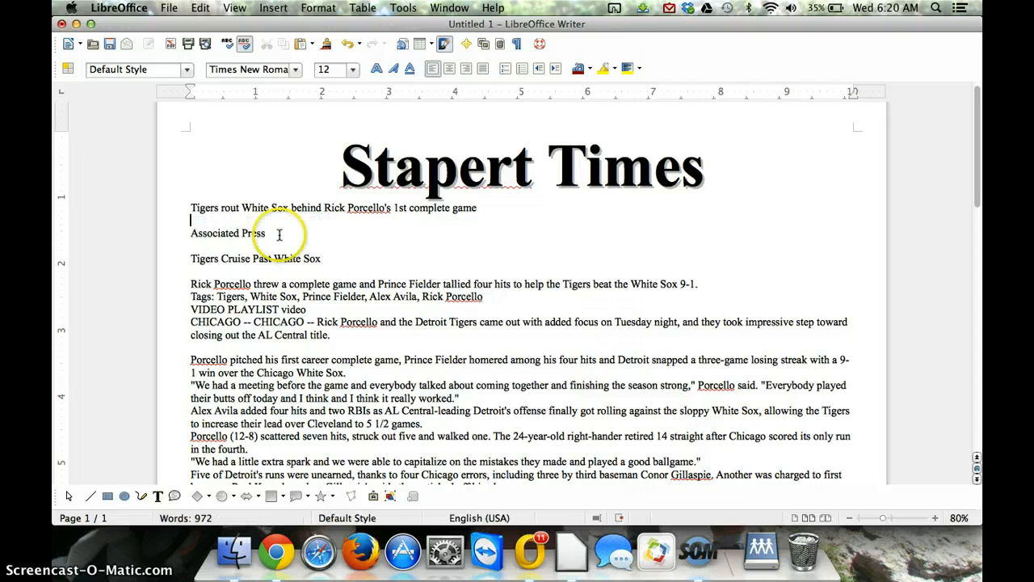
drag(193, 249, 307, 310)
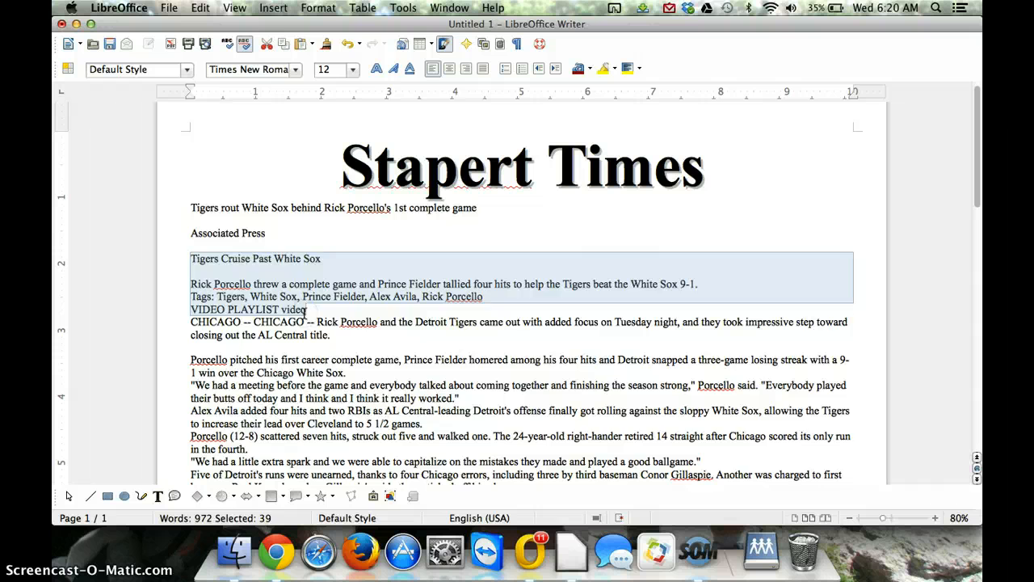
key(BackSpace)
key(BackSpace)
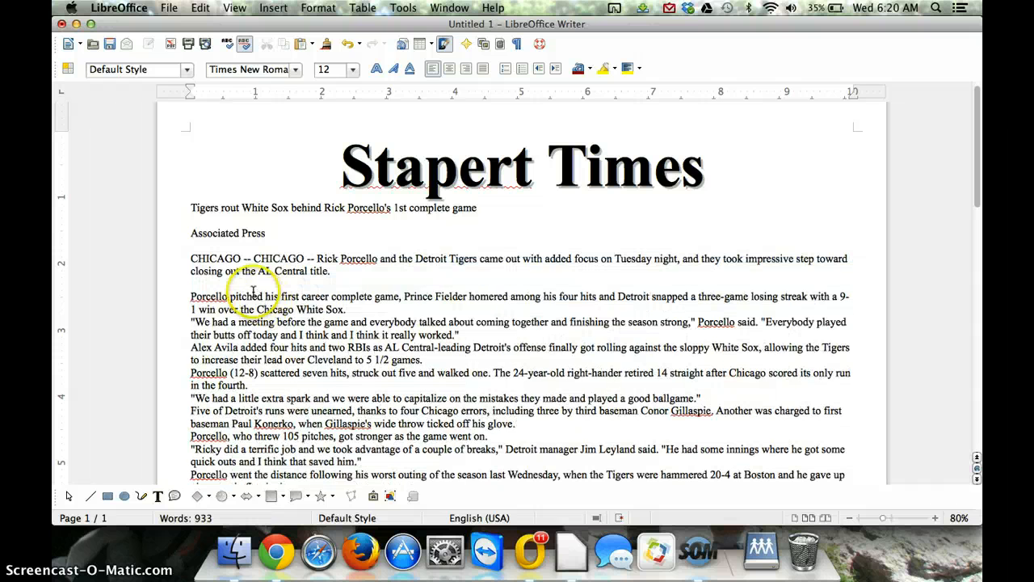
Insert blank lines before the paragraphs beginning "We had a meeting", "Alex Avila added" and "We had a little extra spark"
click(191, 323)
key(Return)
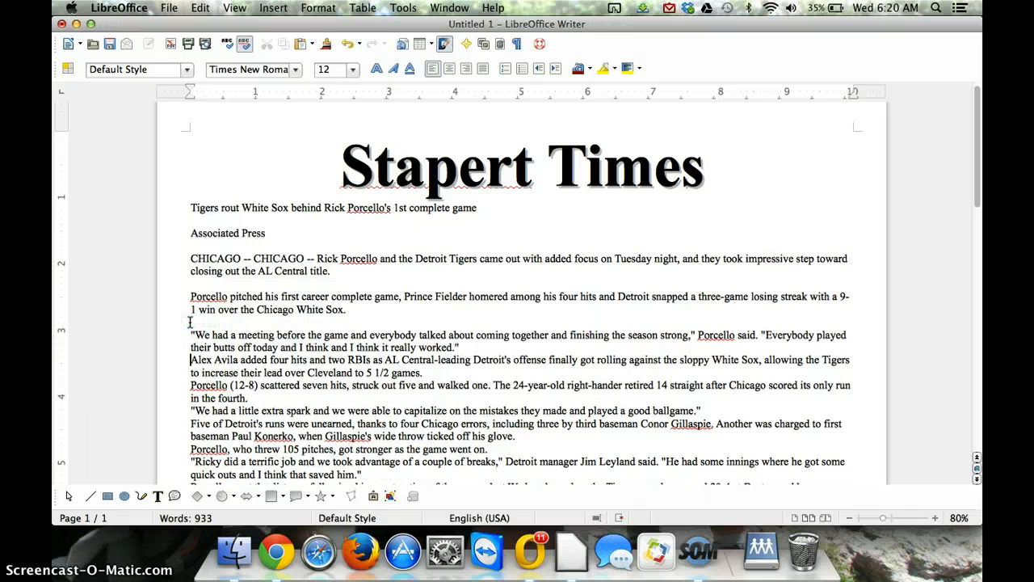
key(Return)
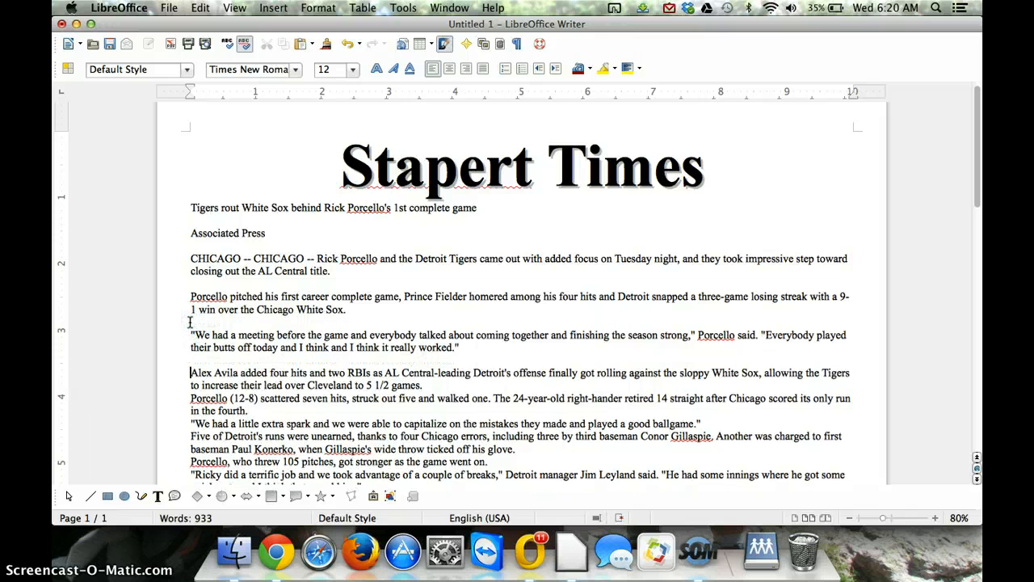
key(Return)
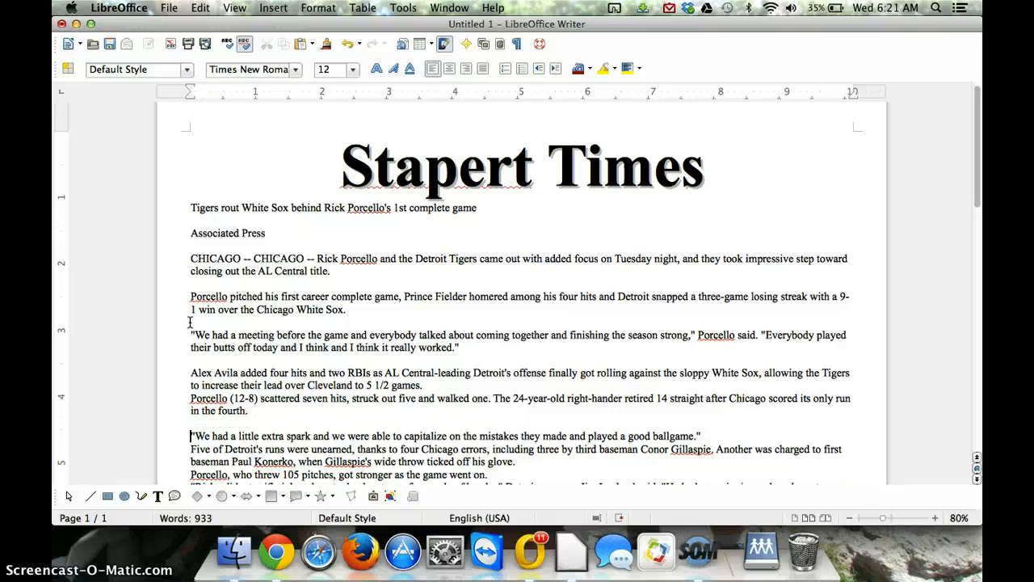
Select the entire article from its headline through the copyright line, leaving out the newspaper title
click(189, 297)
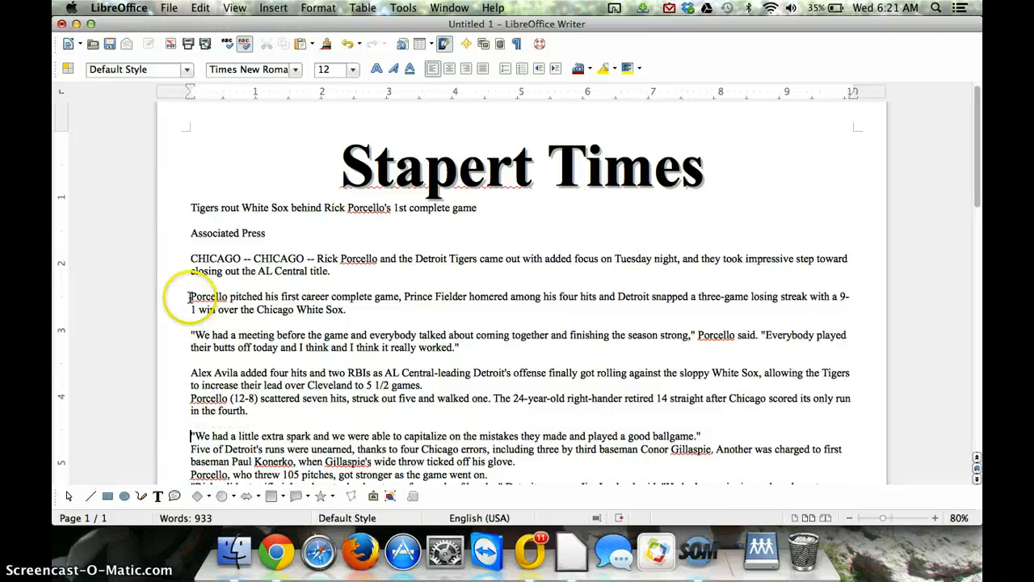
drag(190, 208, 435, 437)
scroll(393, 242, up, 10)
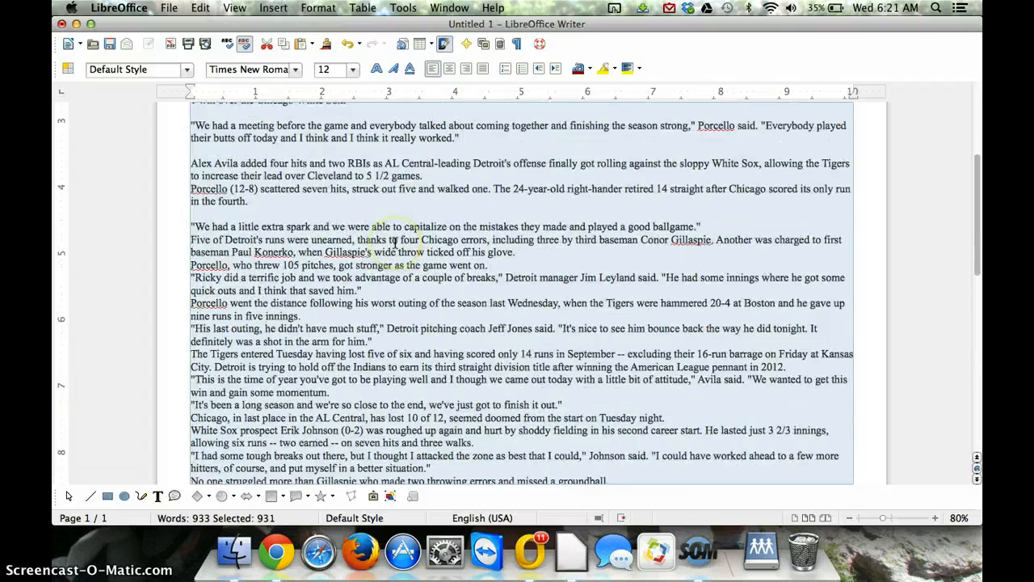
Try laying out the selected article in three columns with 0.00" spacing, review the result and undo it
click(319, 7)
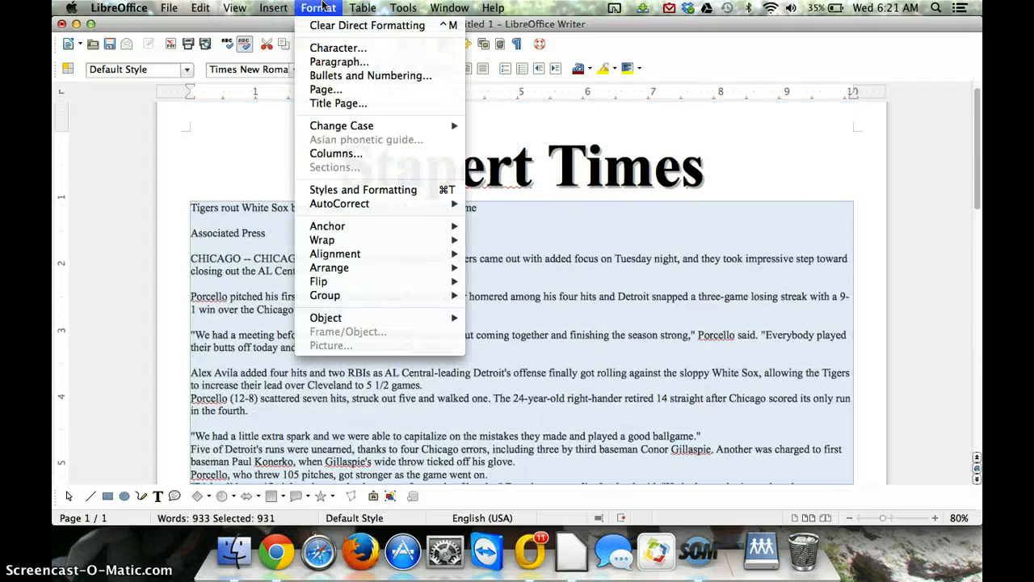
click(356, 154)
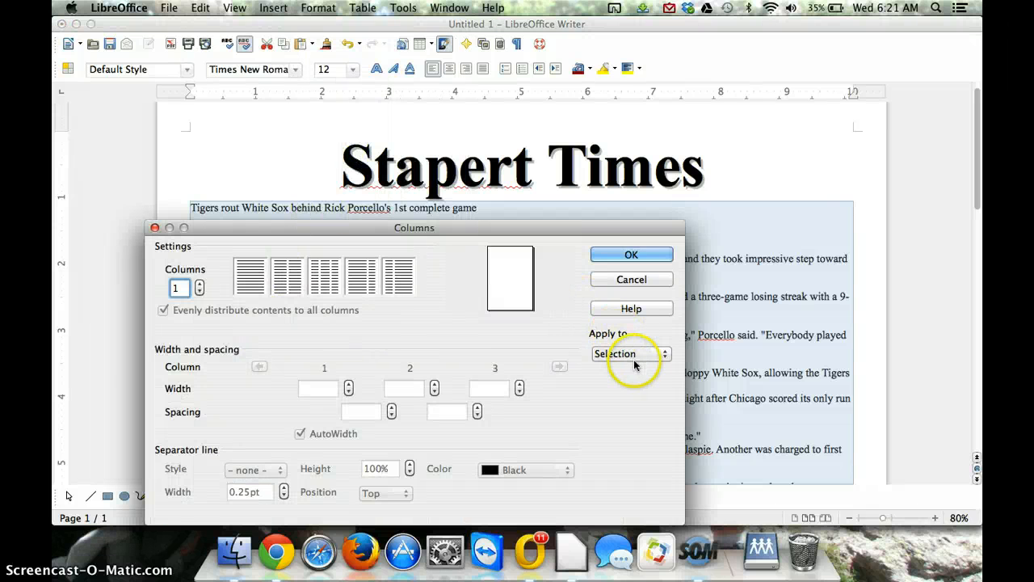
click(327, 277)
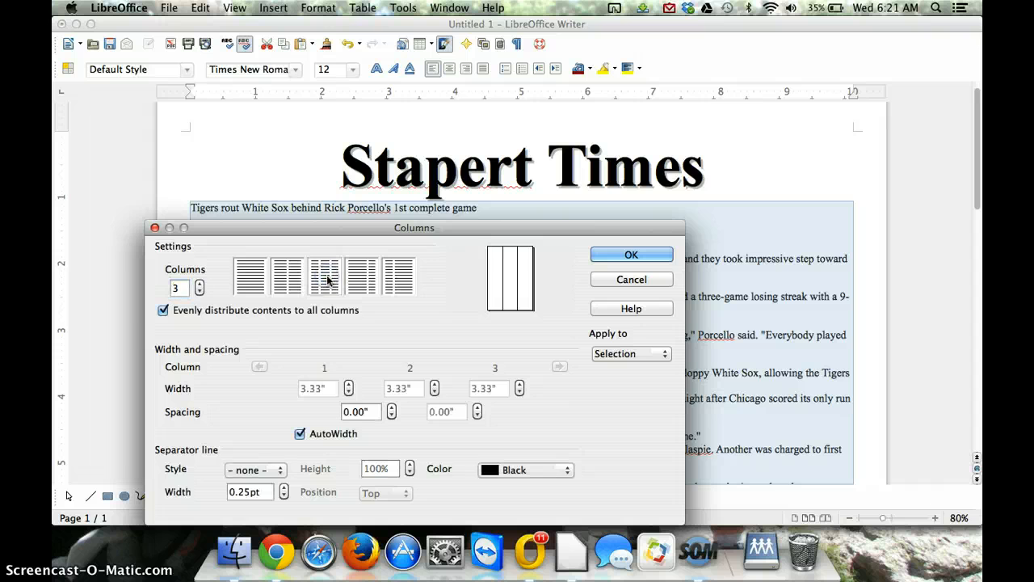
click(163, 311)
click(631, 255)
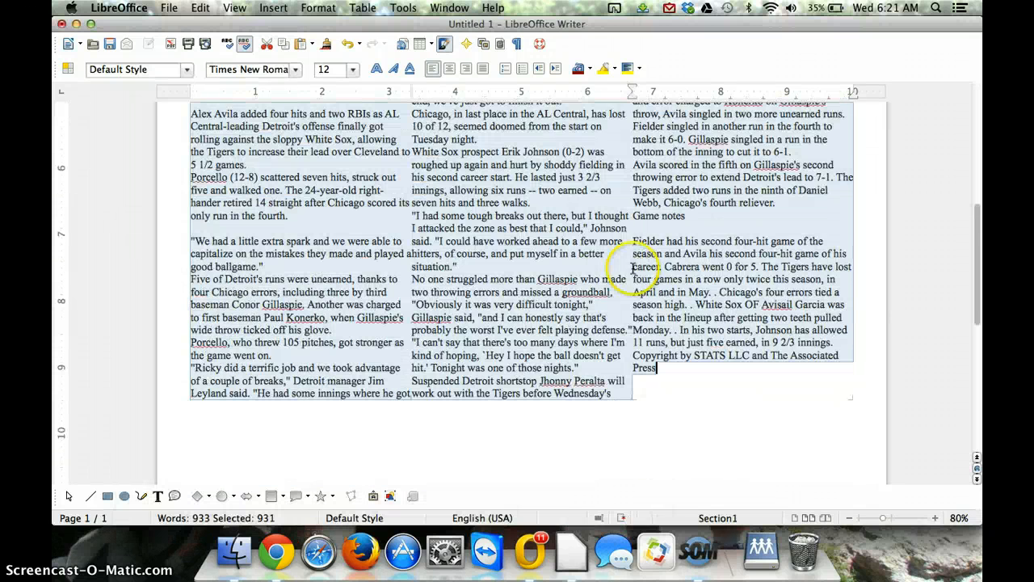
scroll(624, 263, down, 3)
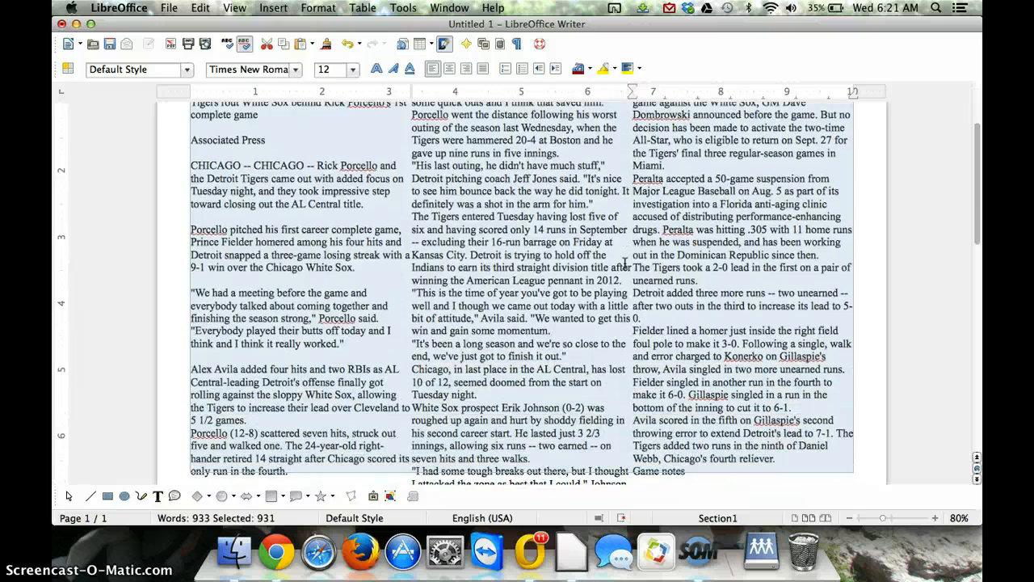
scroll(615, 418, down, 9)
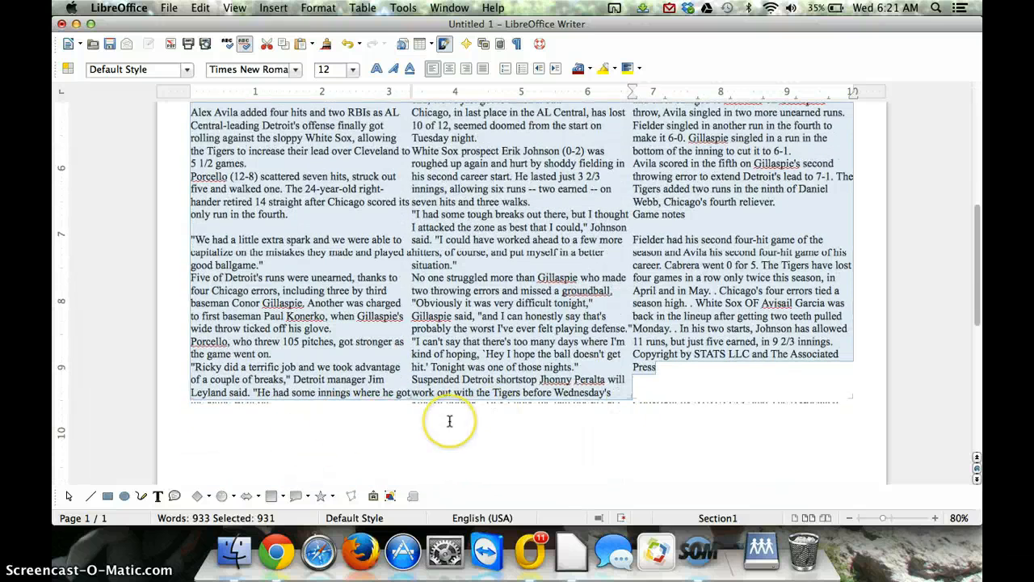
scroll(469, 270, up, 12)
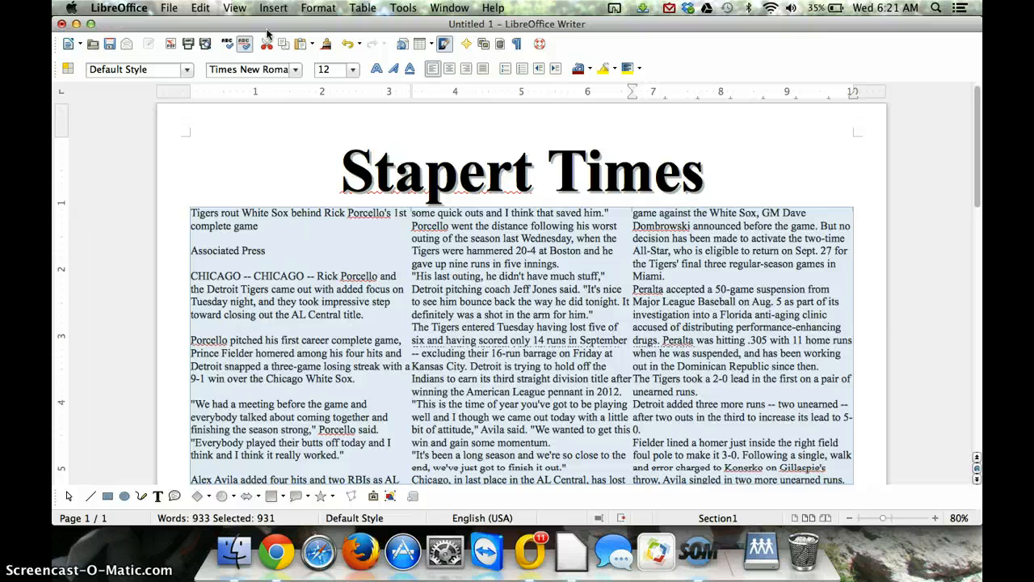
key(super+z)
Set up three columns for the selected article, with even distribution of contents to all columns turned off
click(318, 8)
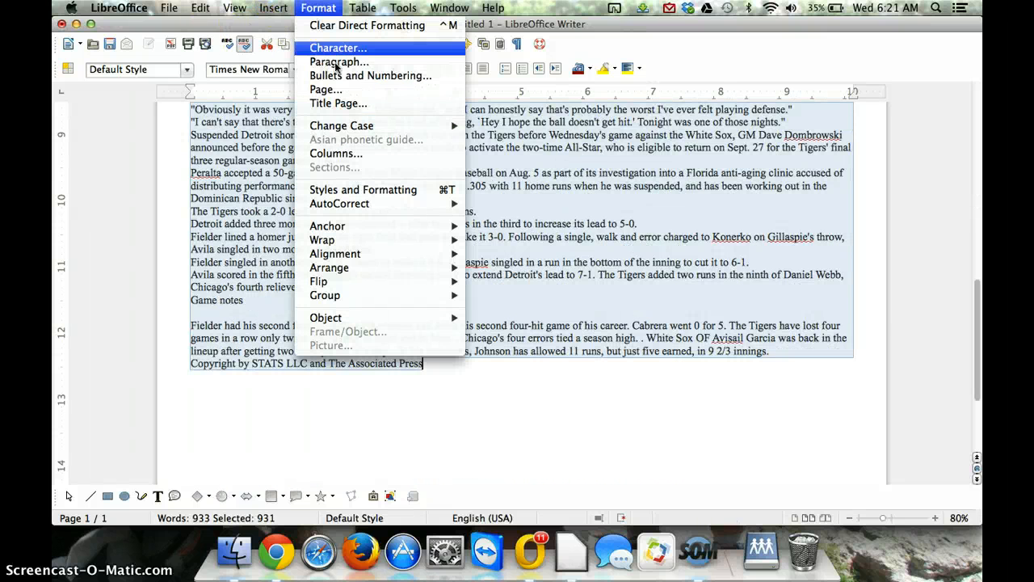
click(340, 89)
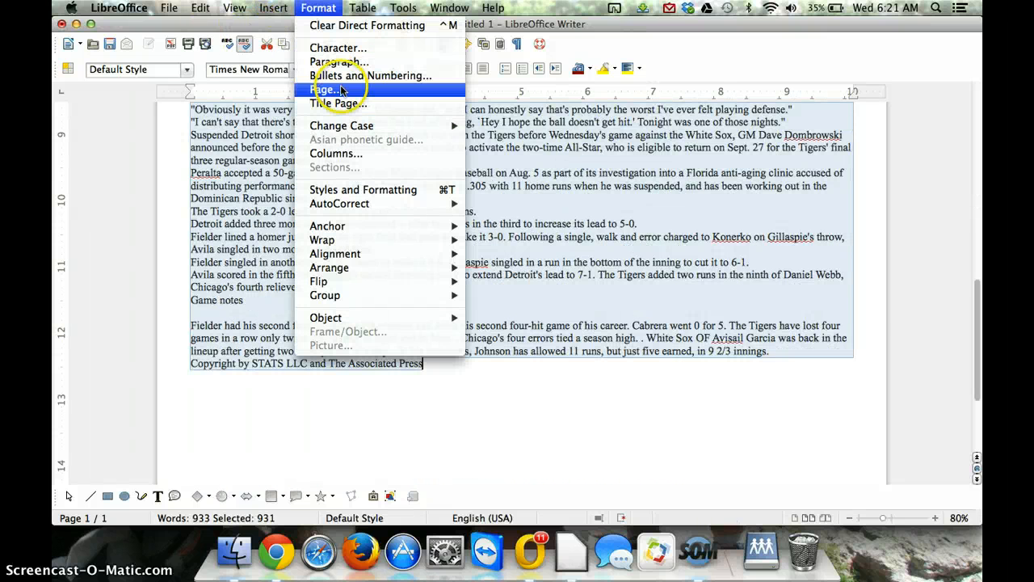
click(332, 152)
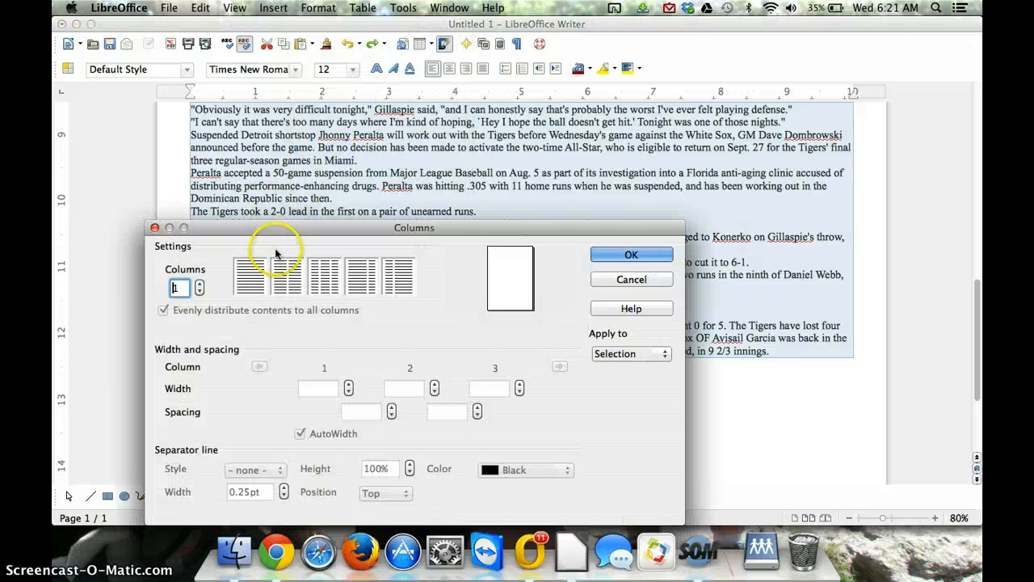
click(324, 274)
click(164, 311)
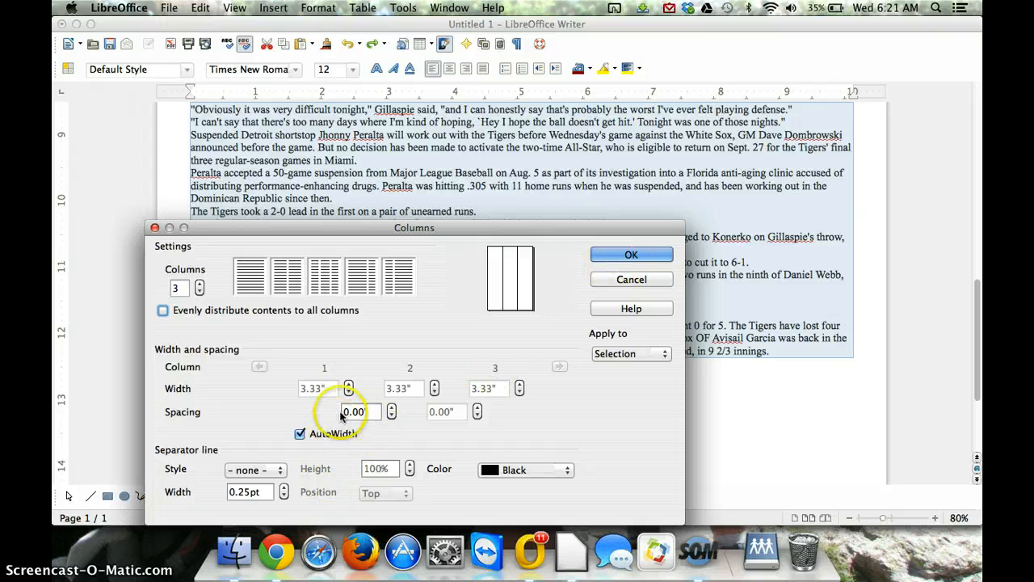
Set the column spacing to 0.20", choose a solid separator line, and apply the columns to the selection
click(391, 409)
click(391, 409)
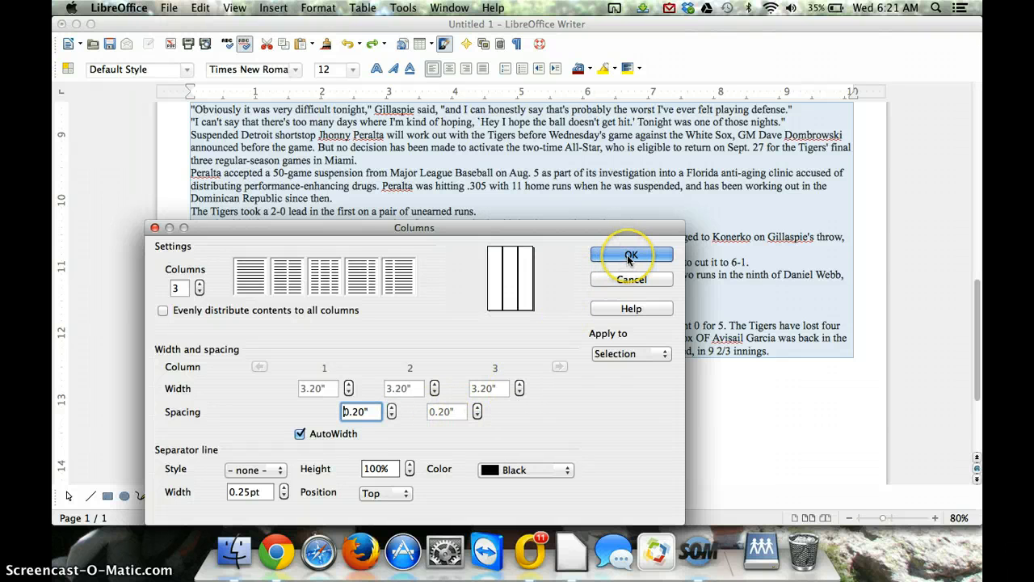
click(277, 470)
click(270, 430)
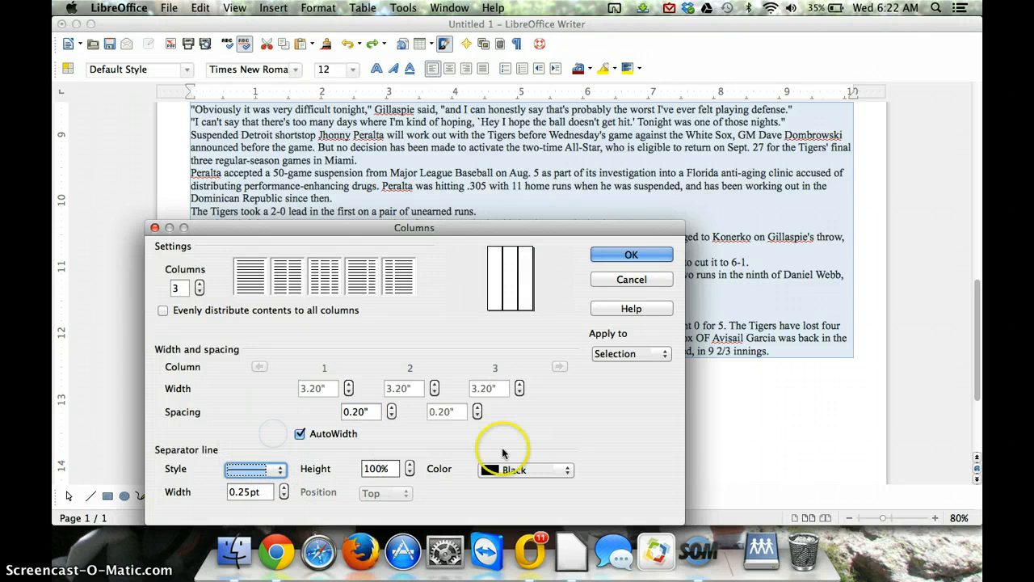
click(632, 254)
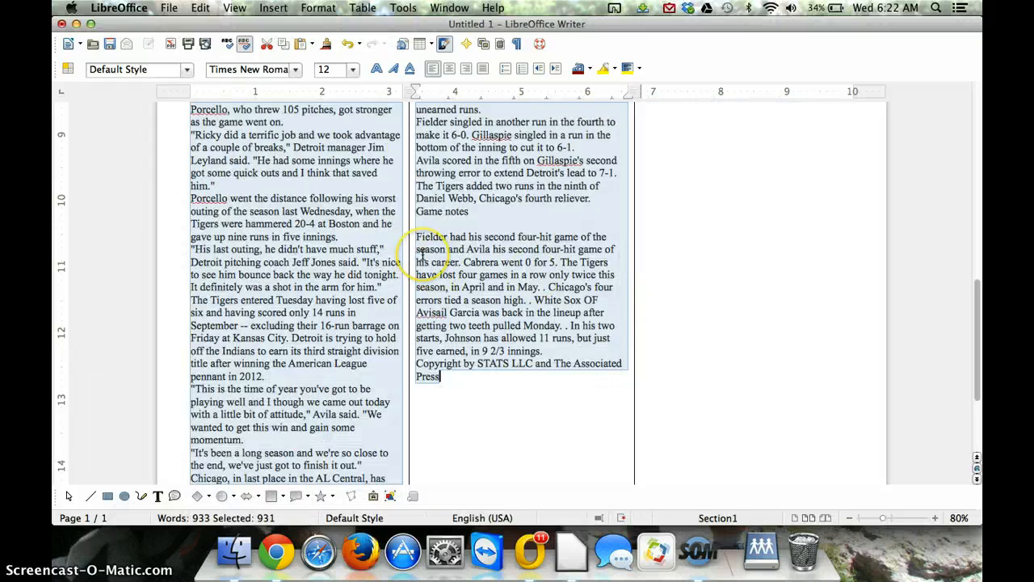
Make the article headline "Tigers rout White Sox behind Rick Porcello's 1st complete game" bold
scroll(422, 255, up, 15)
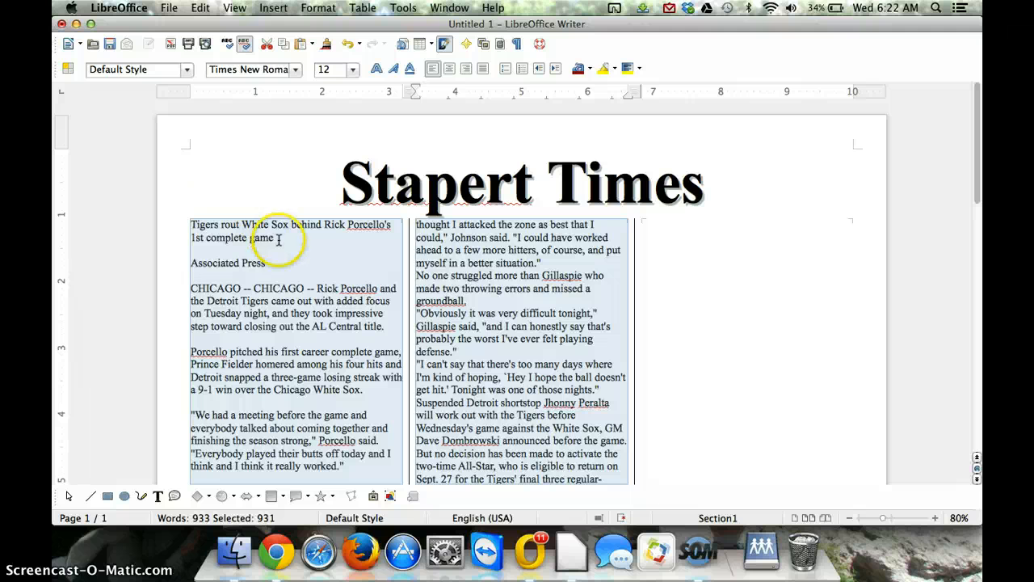
drag(275, 238, 179, 230)
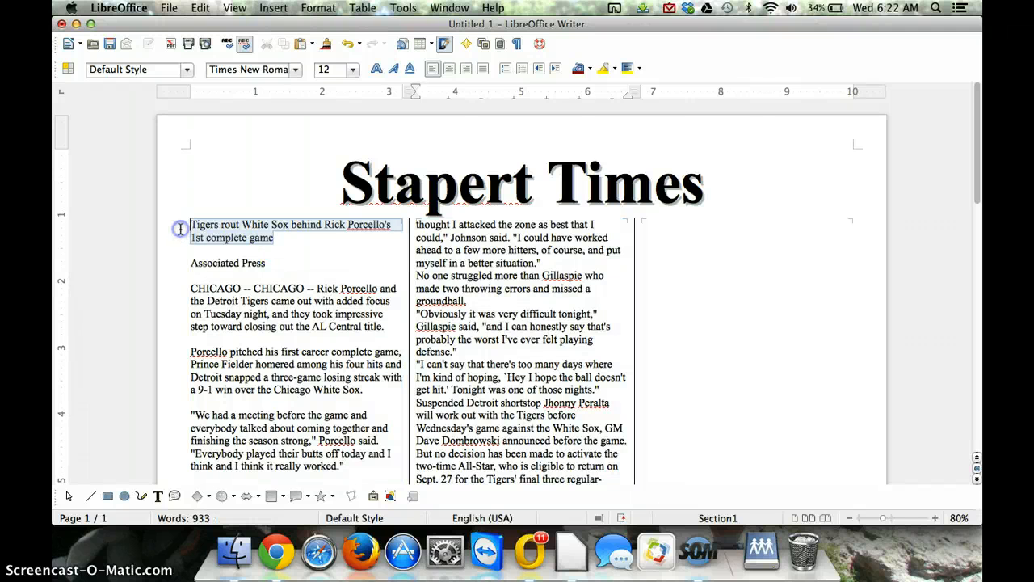
key(super+b)
Insert blank lines before the article paragraphs starting "Porcello (12-8) scattered seven hits" and "Five of Detroit's runs were unearned"
scroll(243, 338, down, 5)
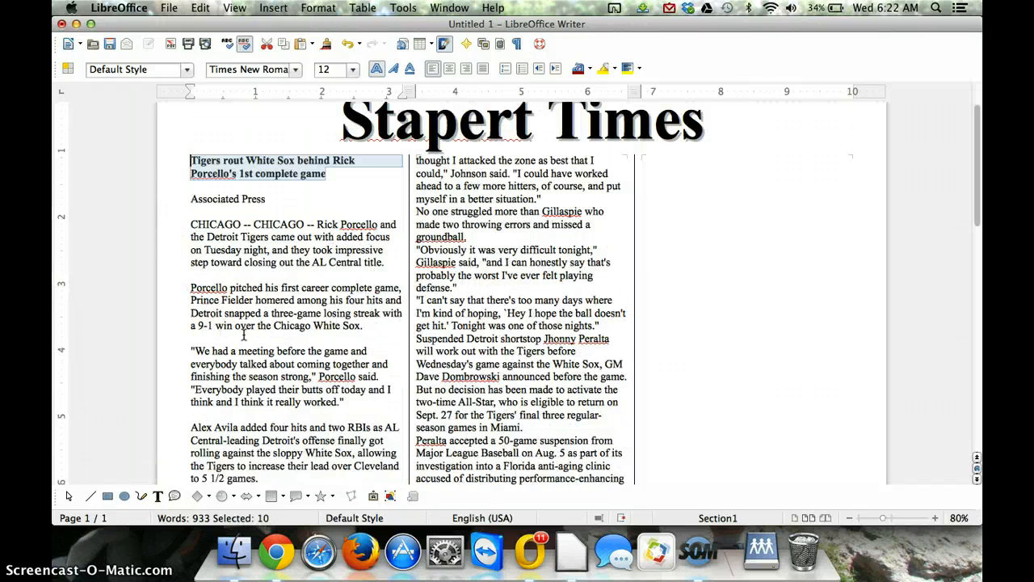
click(188, 387)
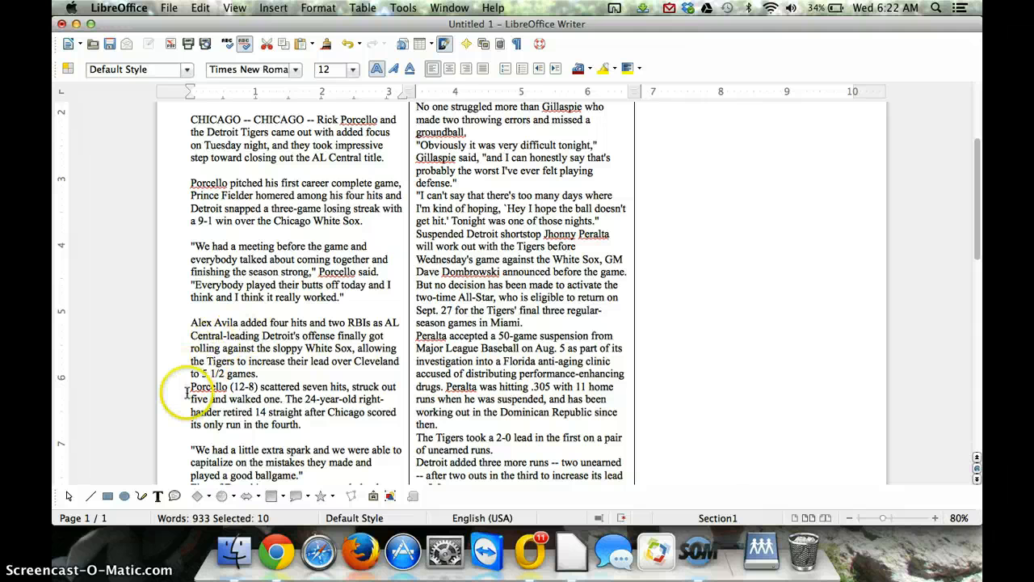
key(Return)
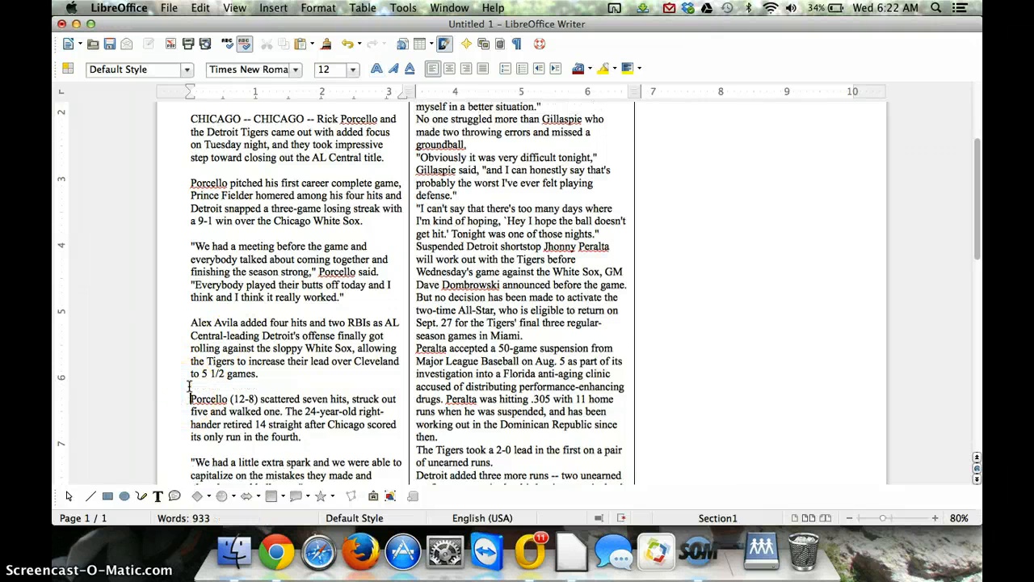
scroll(188, 386, down, 4)
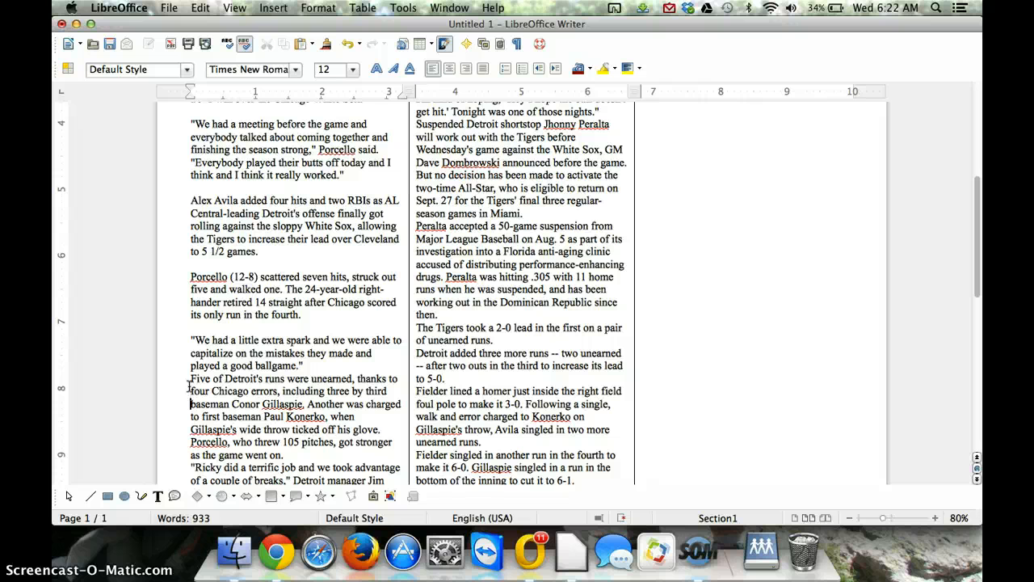
key(Return)
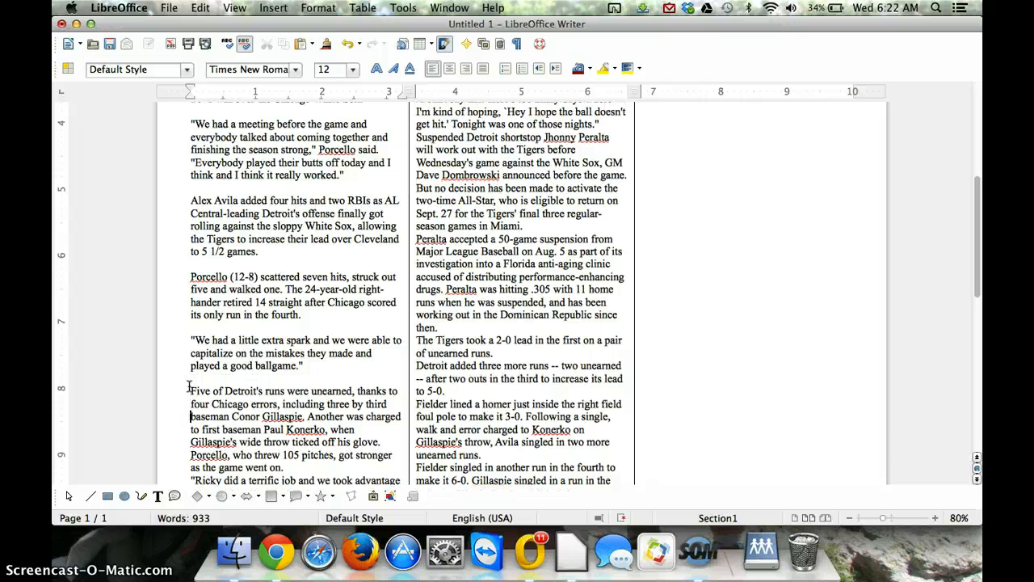
Insert blank lines before the paragraphs starting "Ricky did a terrific job", "Porcello went the distance" and "His last outing"
key(Down)
scroll(188, 387, down, 4)
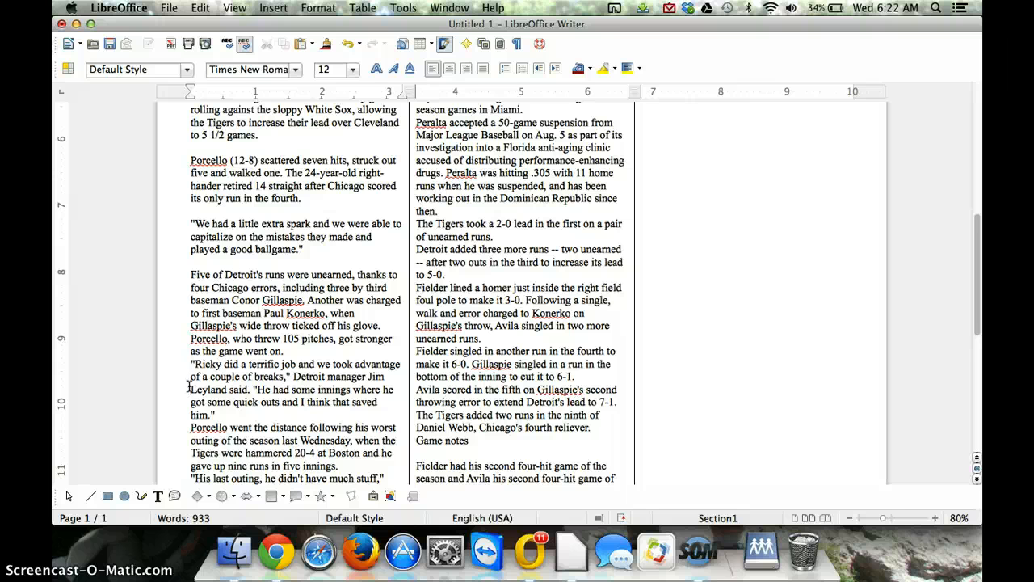
key(Return)
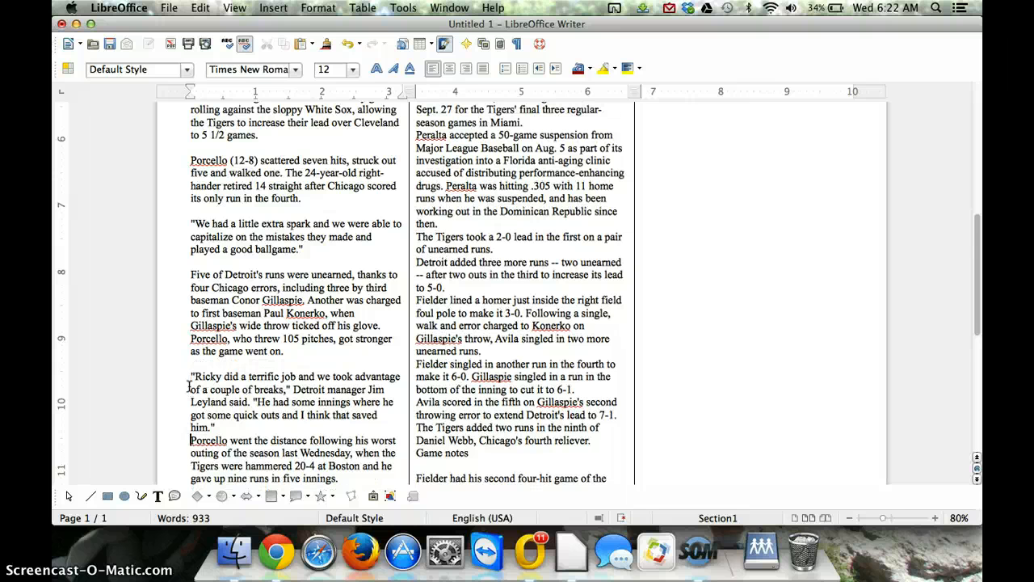
key(Return)
scroll(188, 387, down, 4)
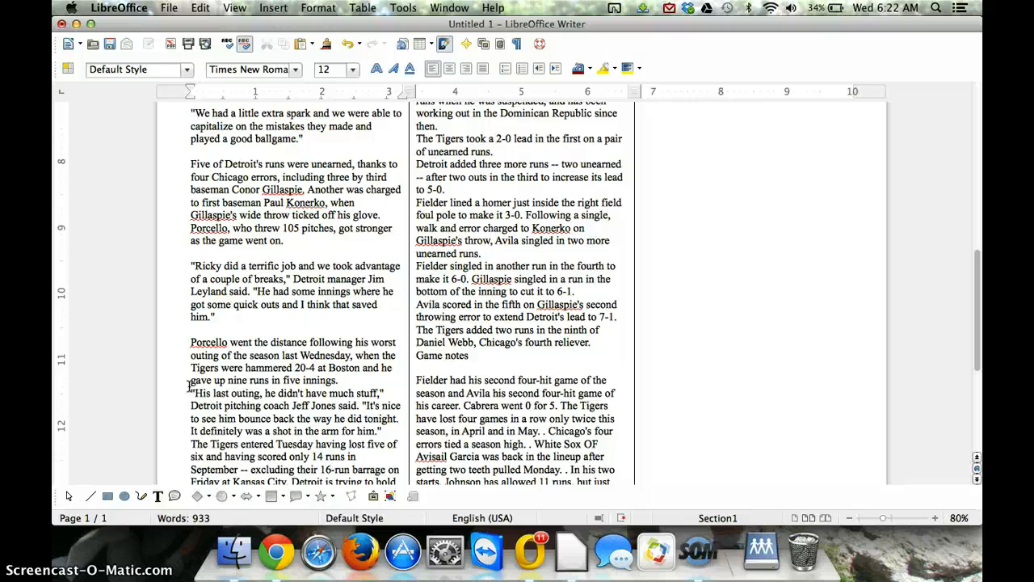
key(Return)
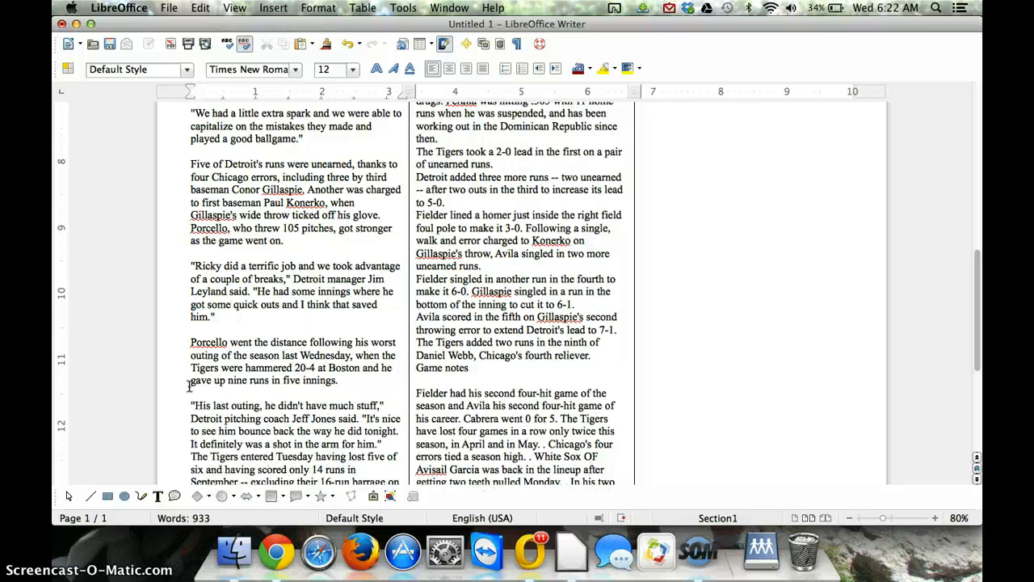
Switch to Chrome and copy the enlarged Detroit Tigers logo with the tiger from the Google image results
scroll(188, 387, up, 15)
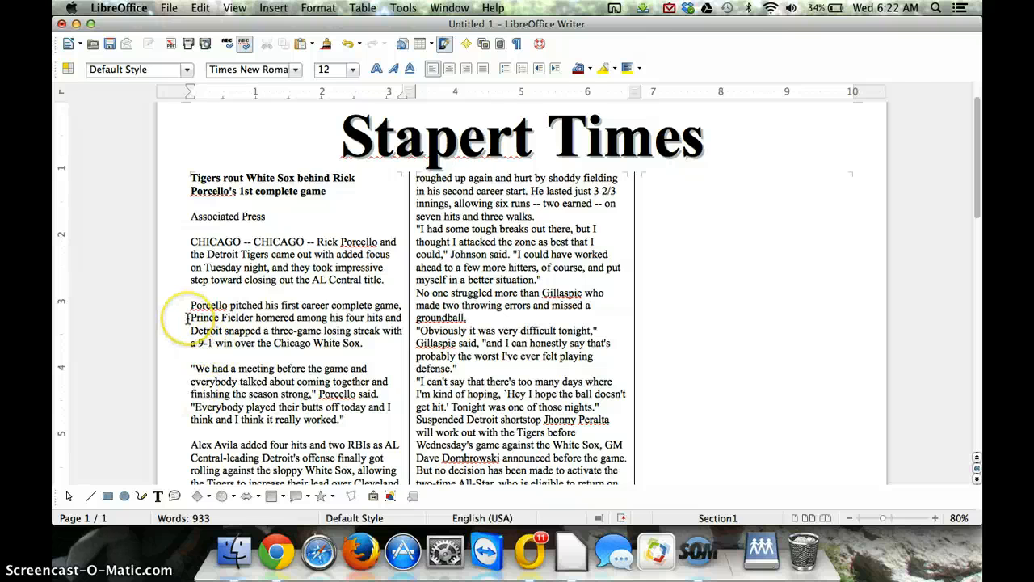
key(super+Tab)
click(480, 33)
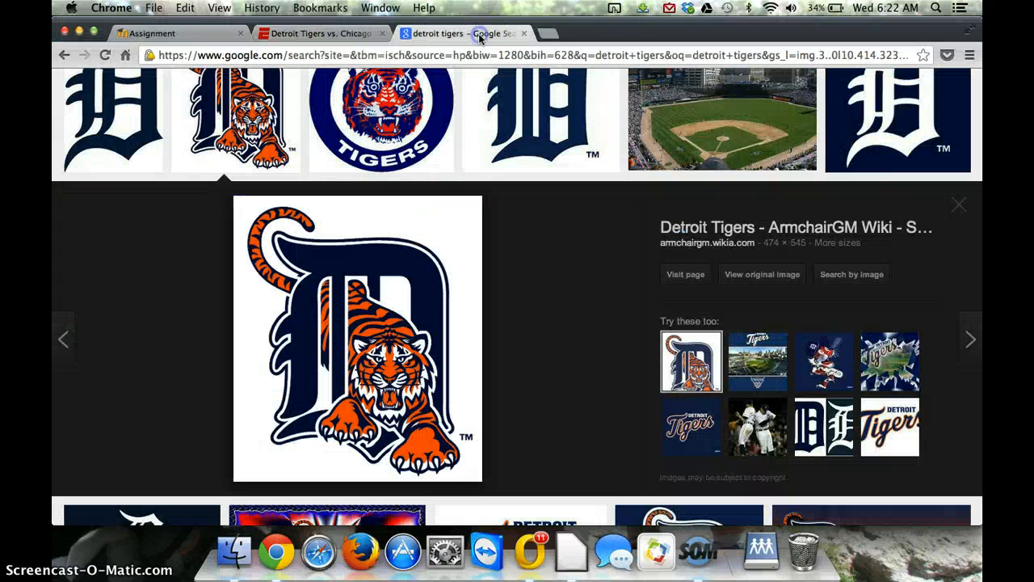
right_click(343, 344)
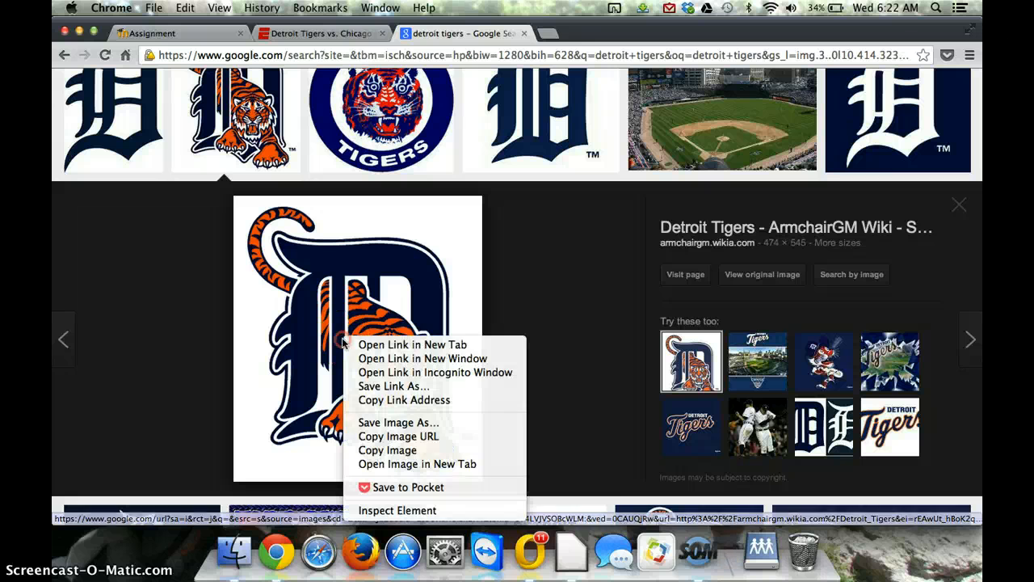
click(438, 450)
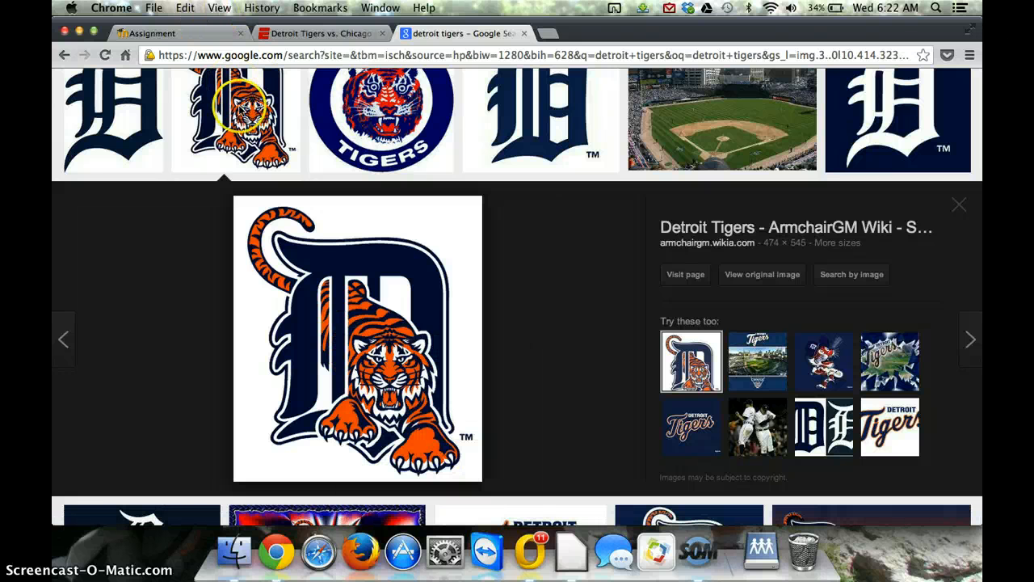
Switch back to LibreOffice Writer and paste the logo after the paragraph ending "a 9-1 win over the Chicago White Sox."
key(super+Tab)
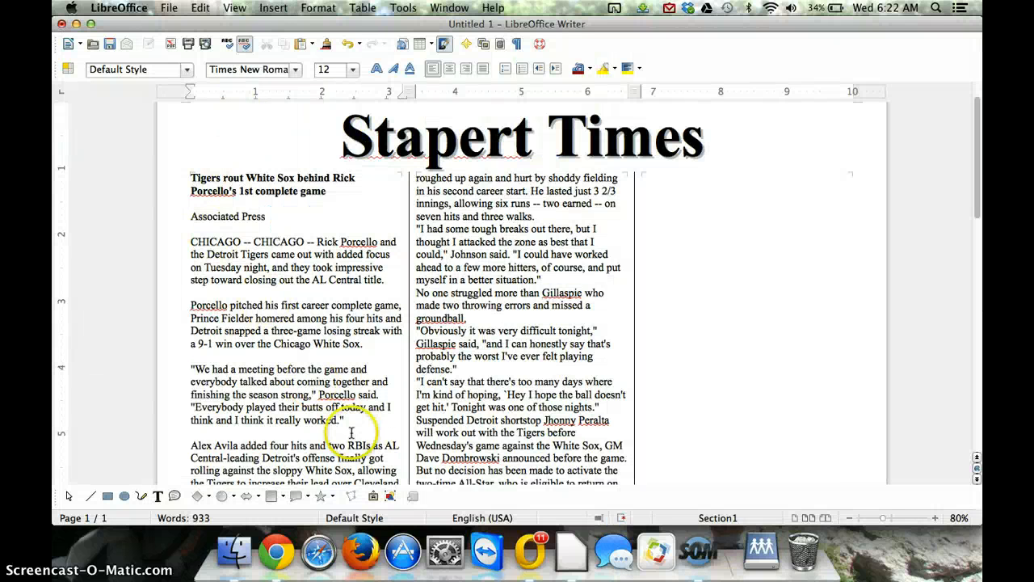
click(350, 423)
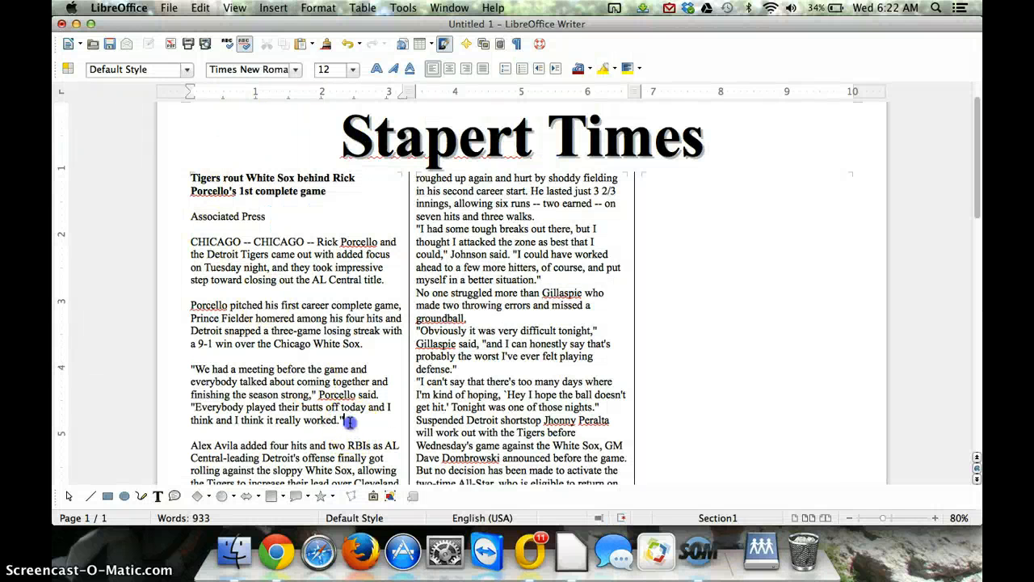
click(373, 344)
key(super+v)
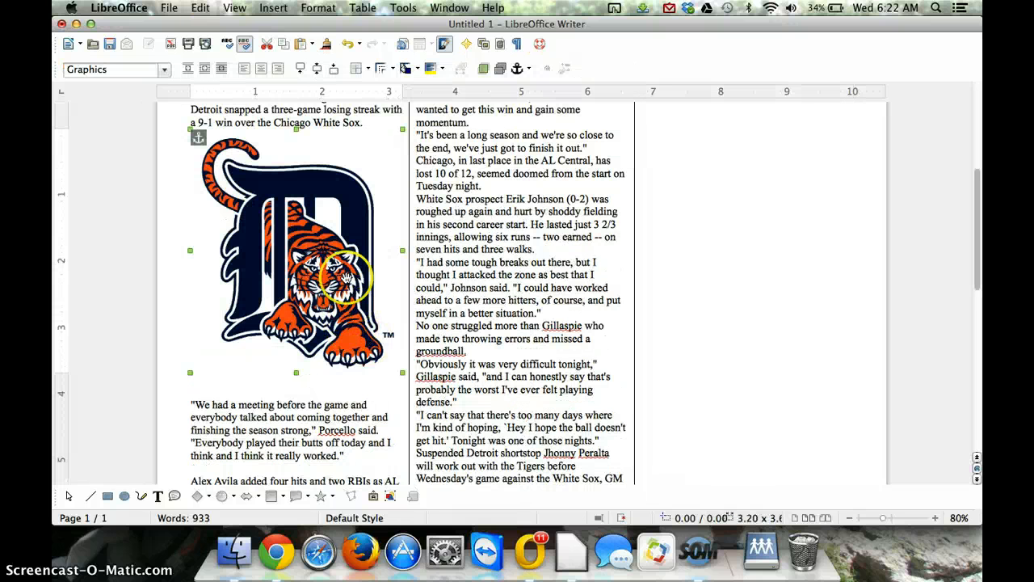
Shrink the pasted logo to about 1.86" wide and move it to the right side of the first column, beside the "Porcello pitched" paragraph
scroll(667, 334, up, 2)
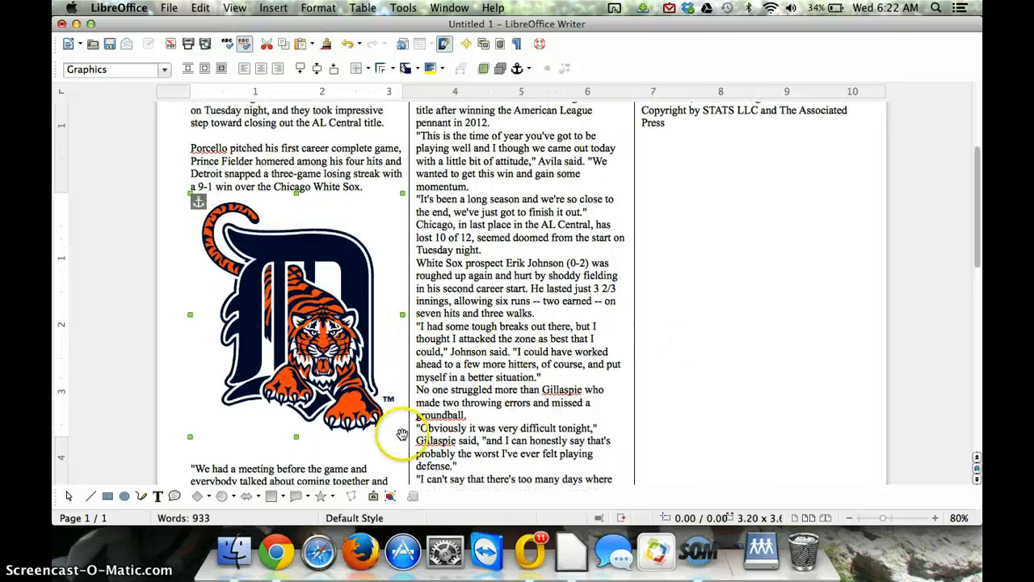
drag(402, 436, 314, 349)
drag(291, 305, 327, 259)
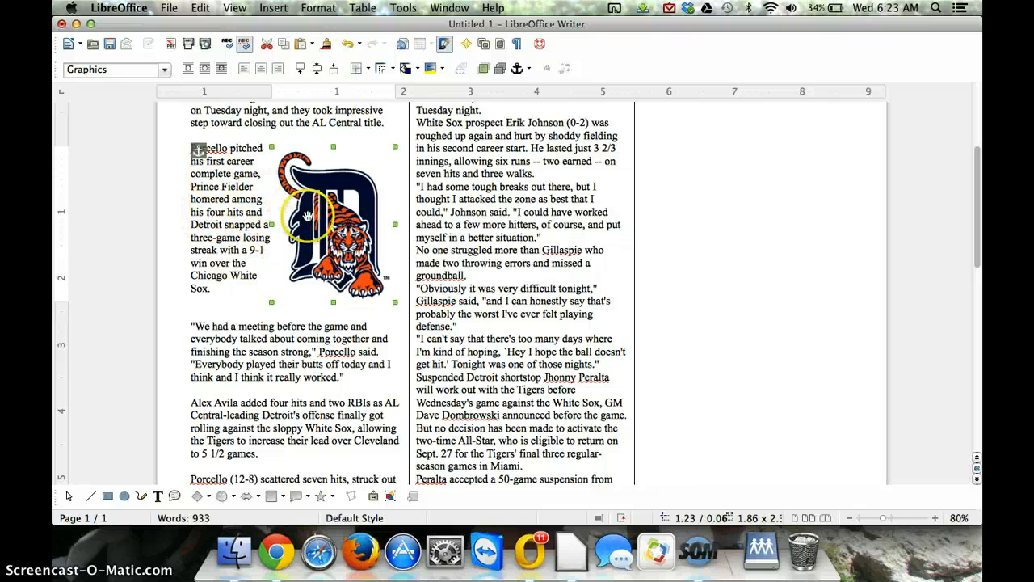
Review the text wrap options for the logo and nudge the picture slightly upward beside its paragraph
click(328, 7)
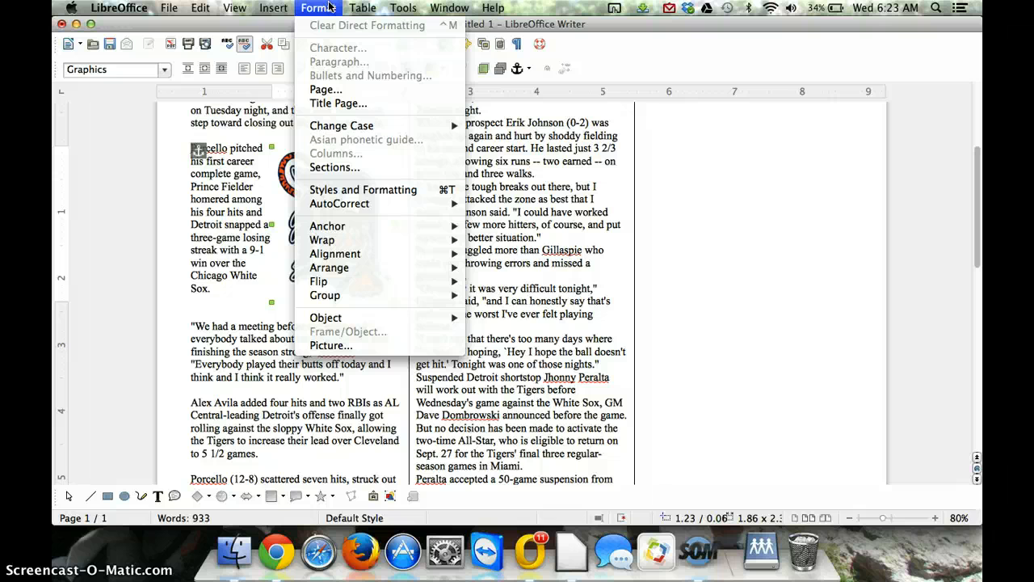
mouse_move(386, 240)
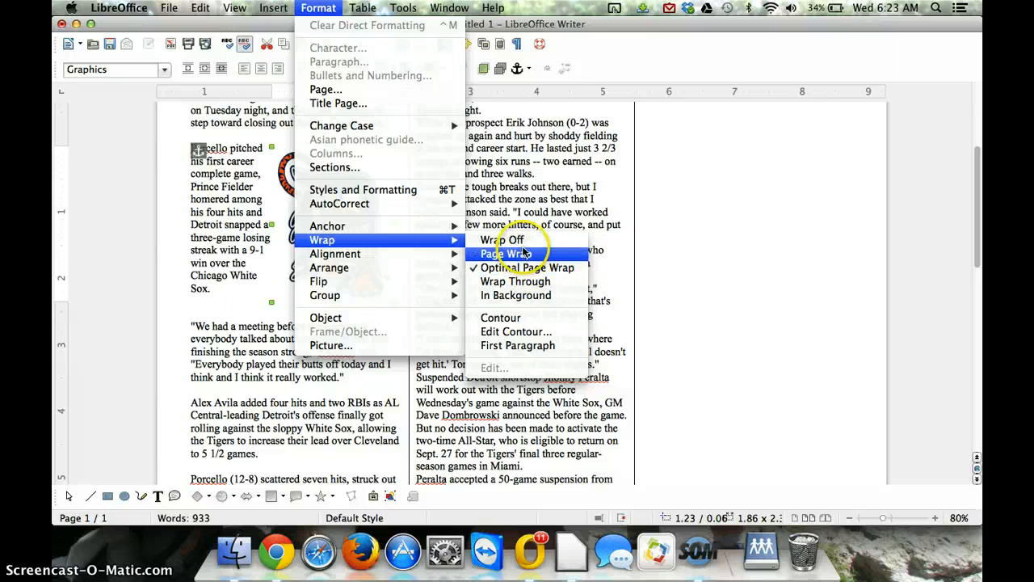
click(197, 265)
drag(319, 238, 345, 231)
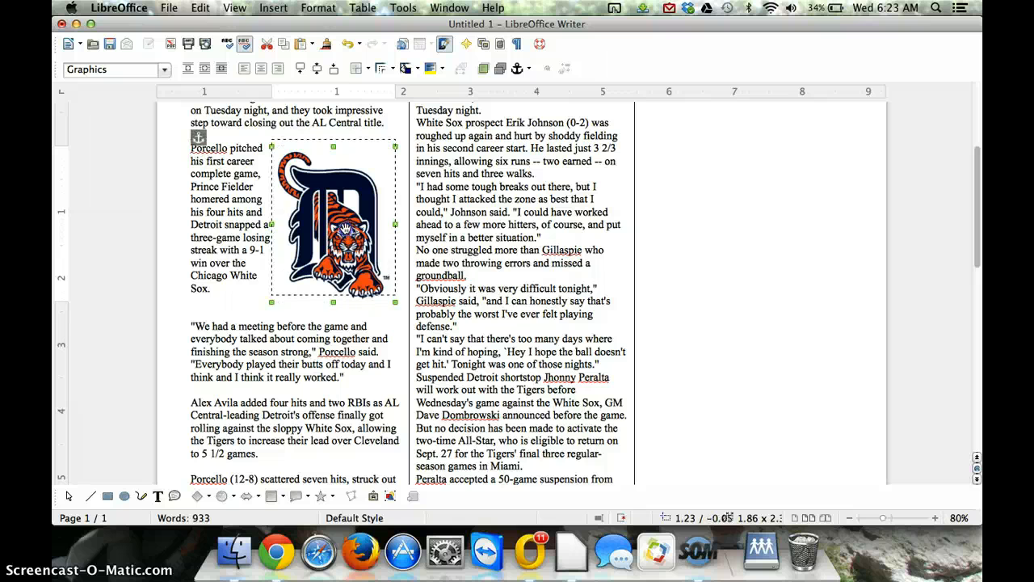
Add a solid black 0.05pt box border around all four sides of the logo and deselect it
double_click(345, 230)
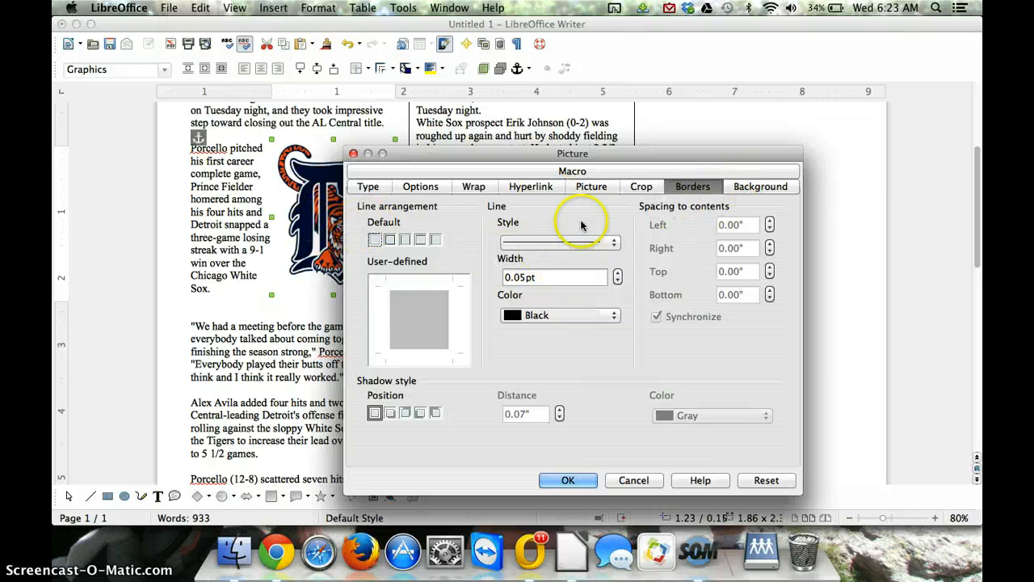
click(759, 186)
click(703, 187)
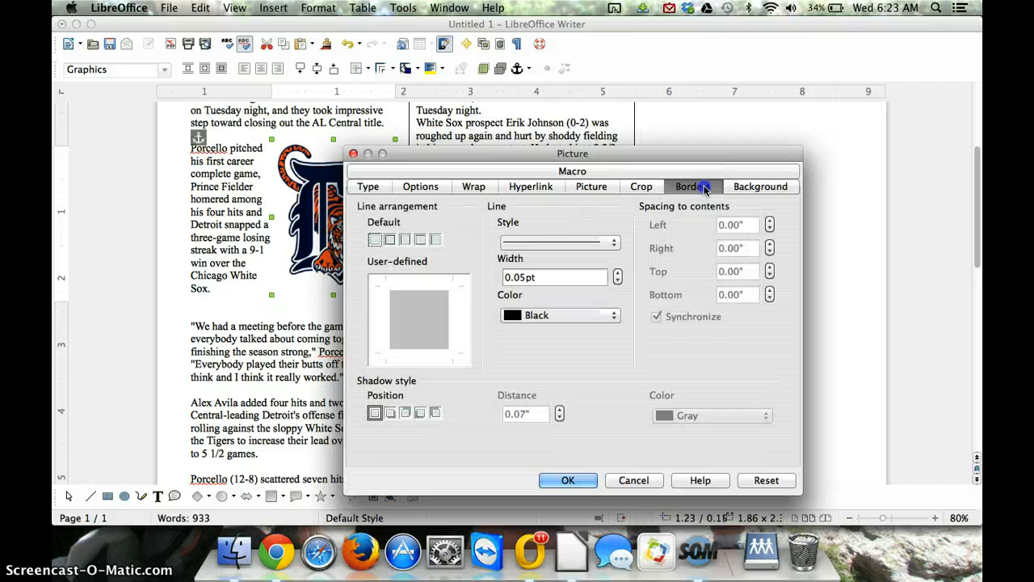
click(390, 239)
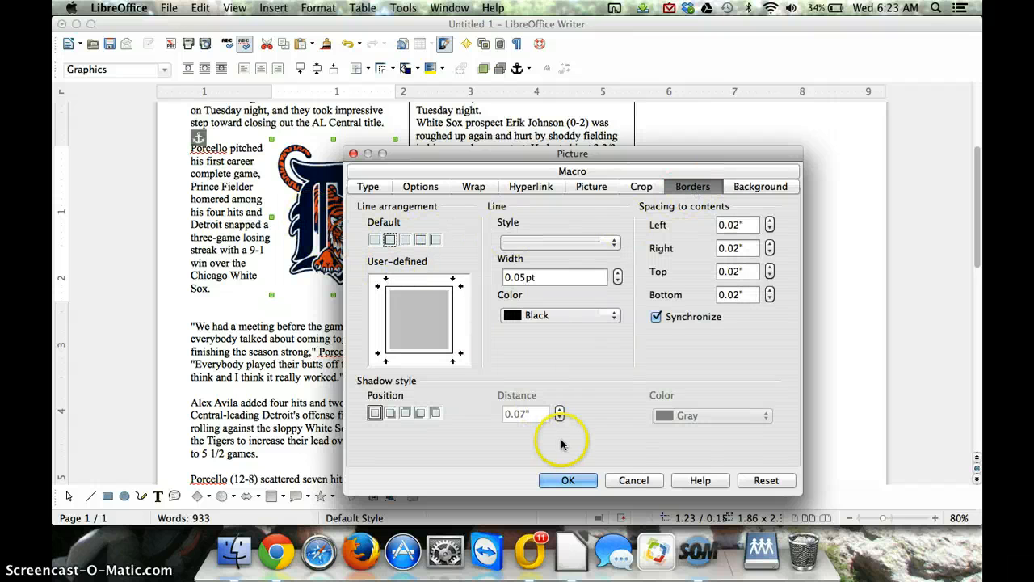
click(567, 481)
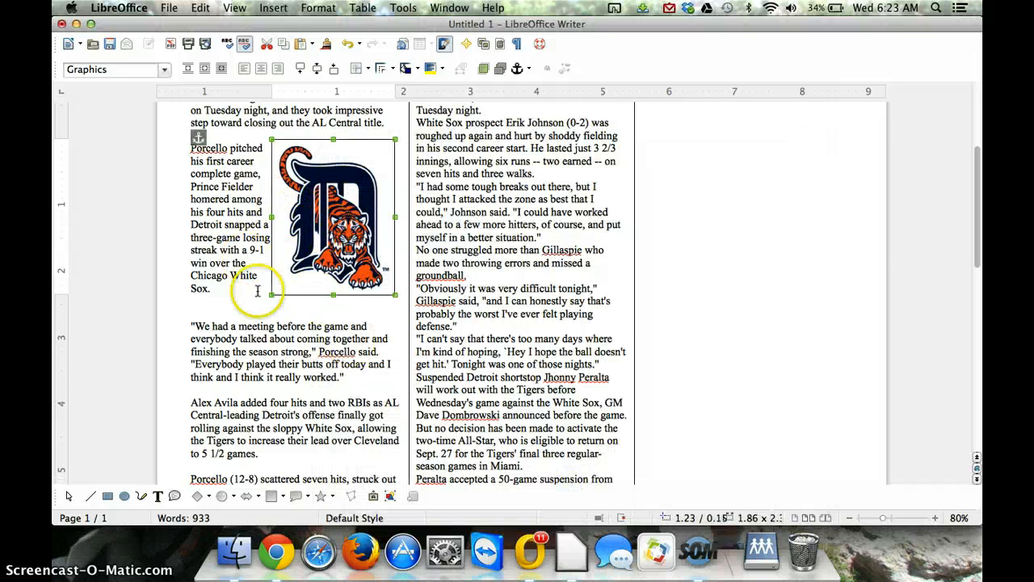
click(292, 347)
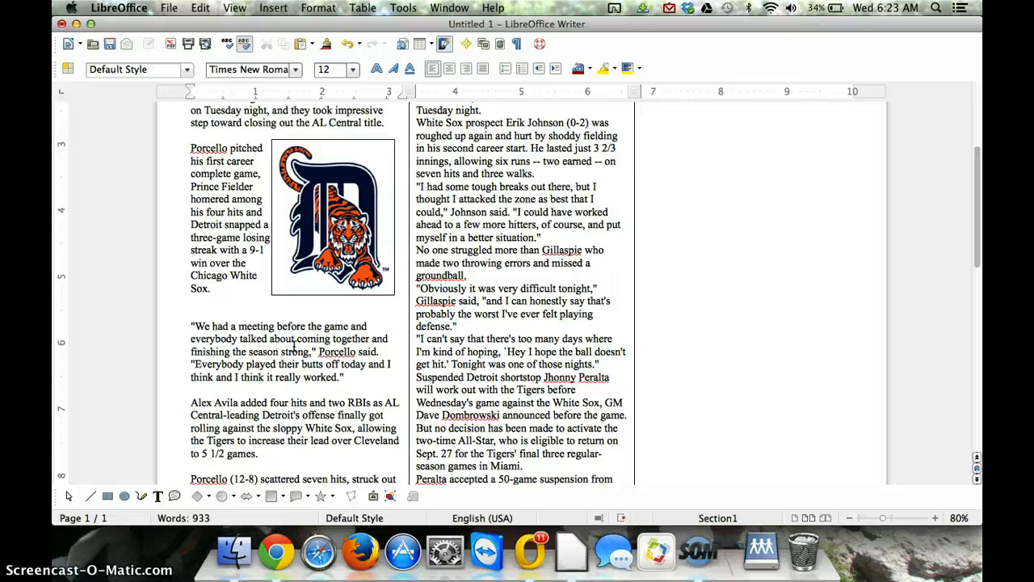
Switch to Chrome and go through the Moodle assignment requirements from page size to multiple stories with hyperlinks to source
scroll(294, 346, up, 5)
key(super+Tab)
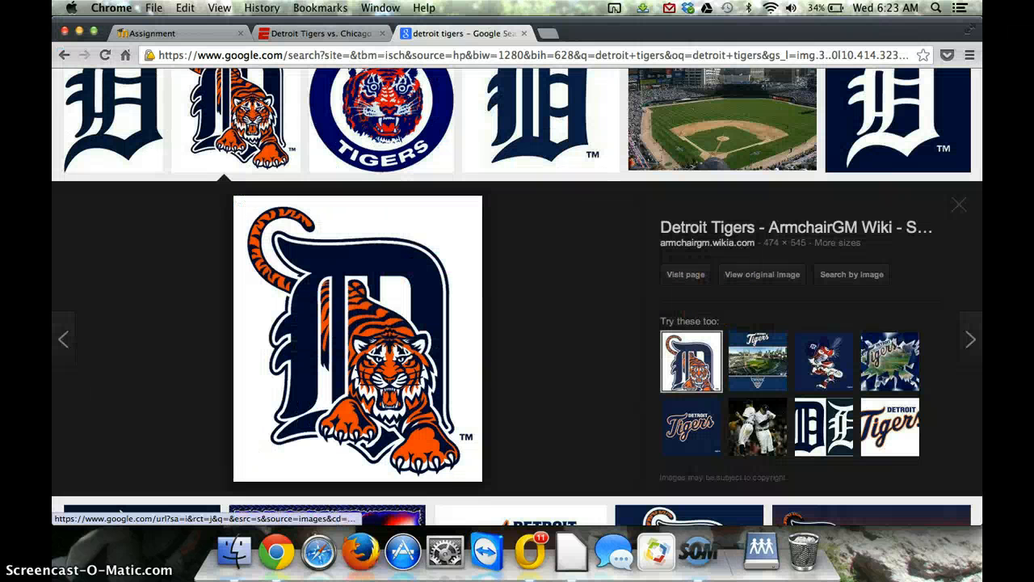
click(157, 33)
drag(303, 255, 484, 290)
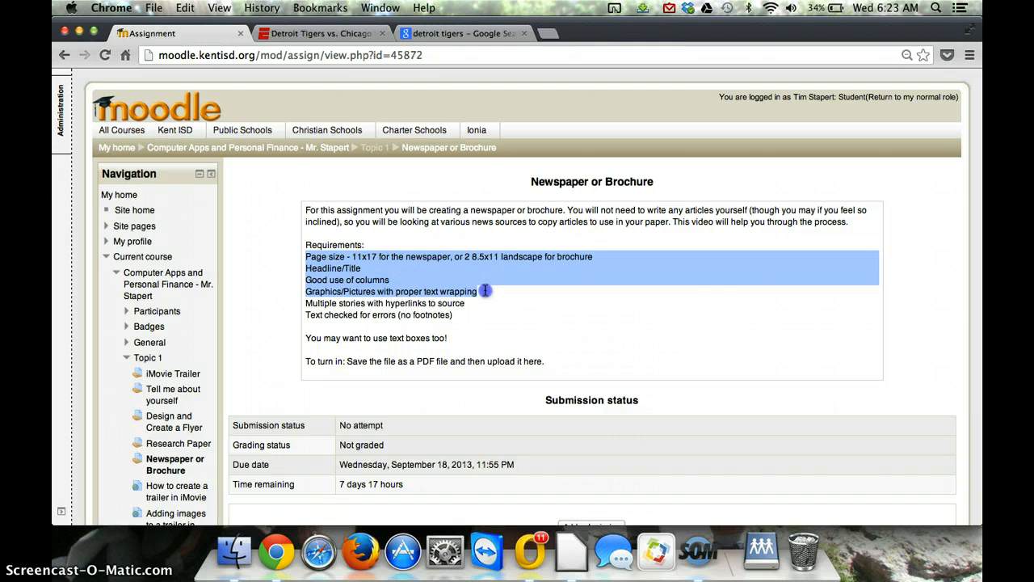
drag(484, 290, 484, 299)
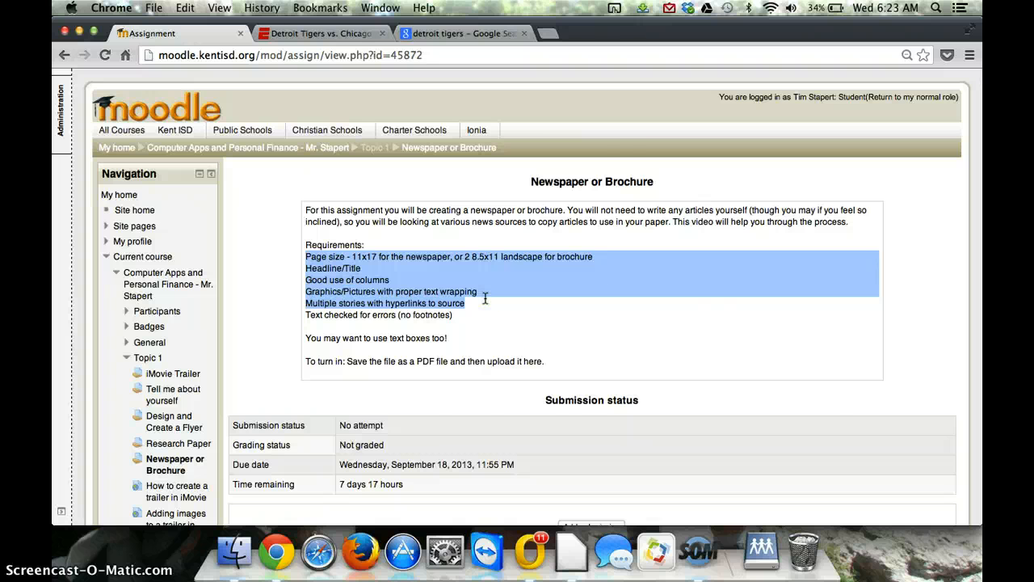
Look over the article columns in the LibreOffice Writer newspaper, and return to the Moodle requirements in Chrome
key(super+Tab)
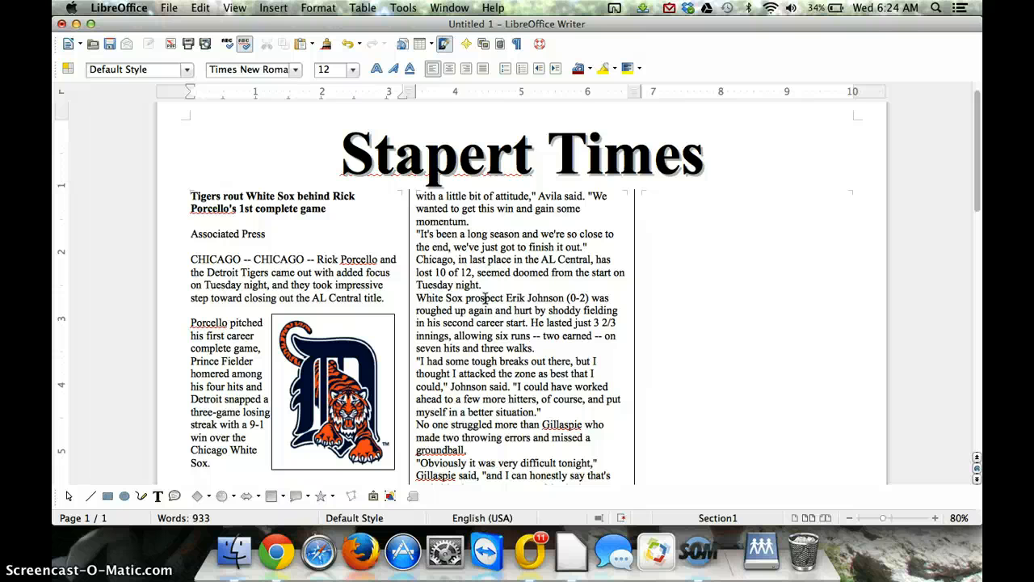
scroll(485, 297, down, 20)
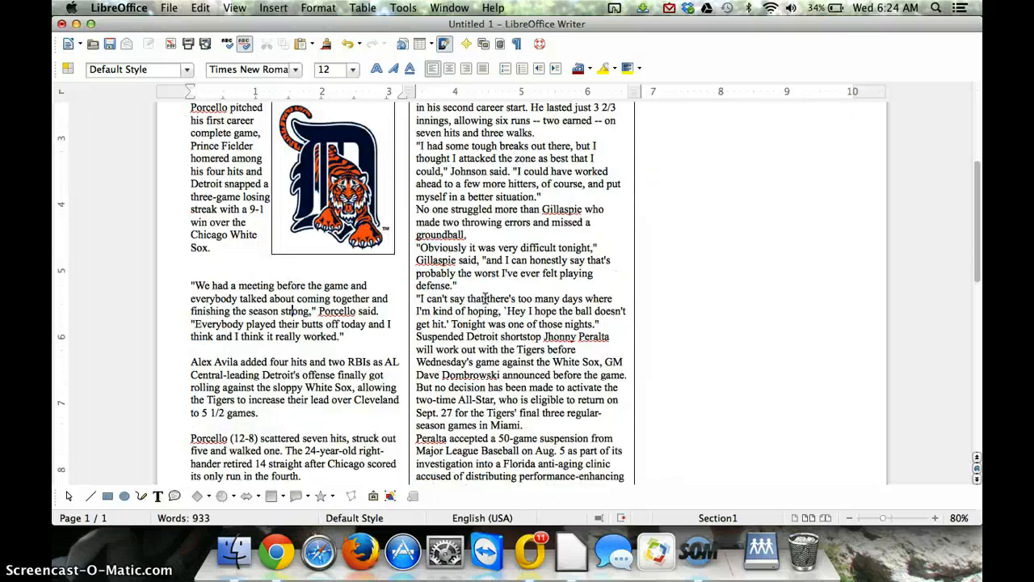
scroll(484, 298, up, 20)
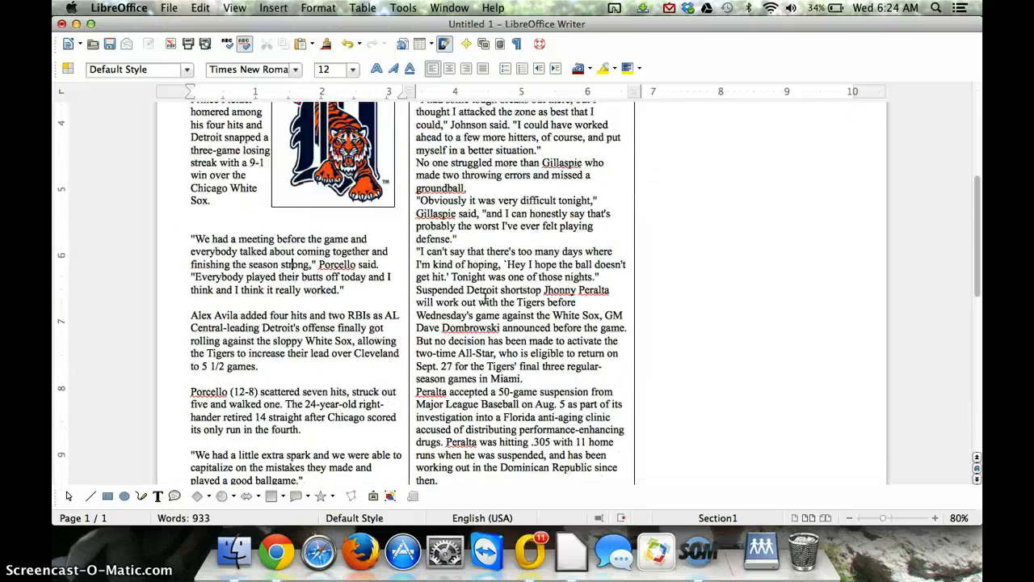
scroll(484, 298, down, 15)
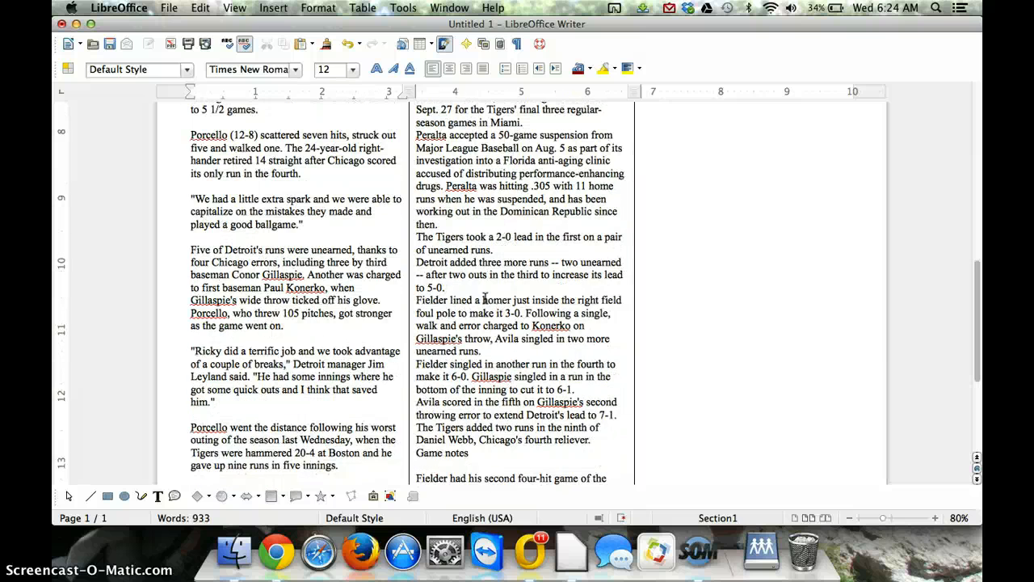
key(super+Tab)
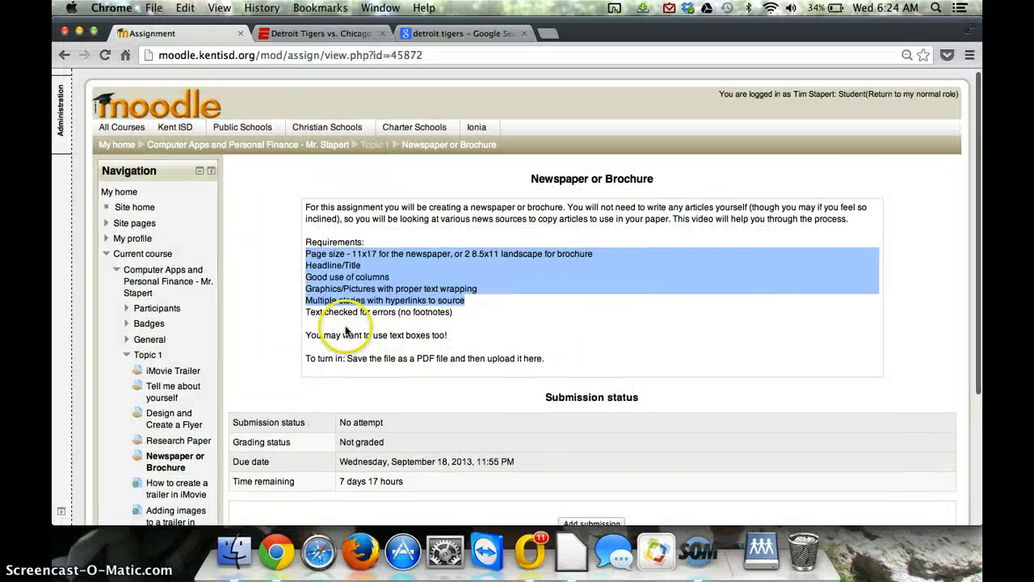
click(307, 301)
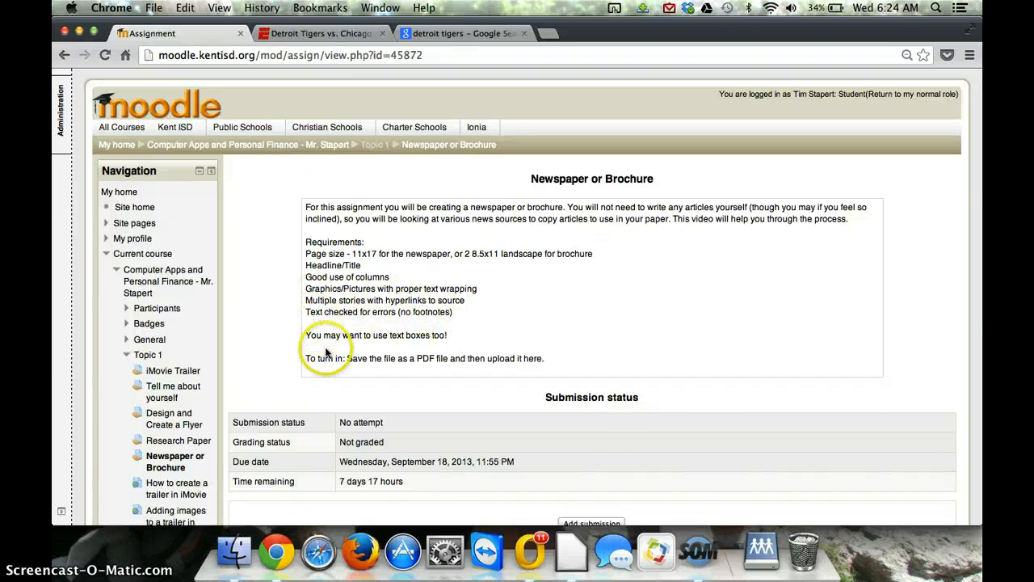
Switch to LibreOffice Writer and delete all the article text in the second newspaper column
key(super+Tab)
scroll(443, 400, up, 1)
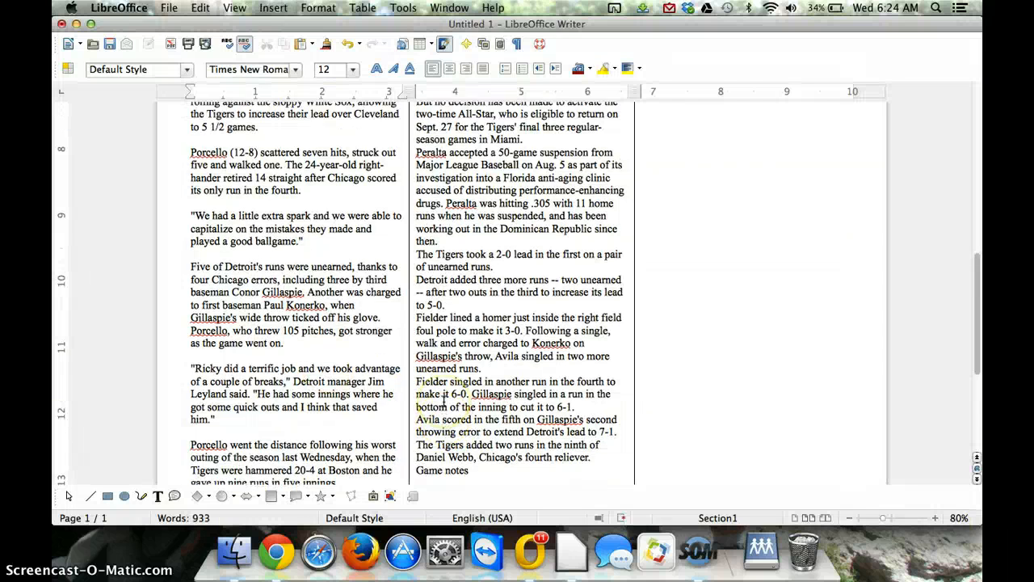
scroll(444, 400, down, 5)
click(443, 408)
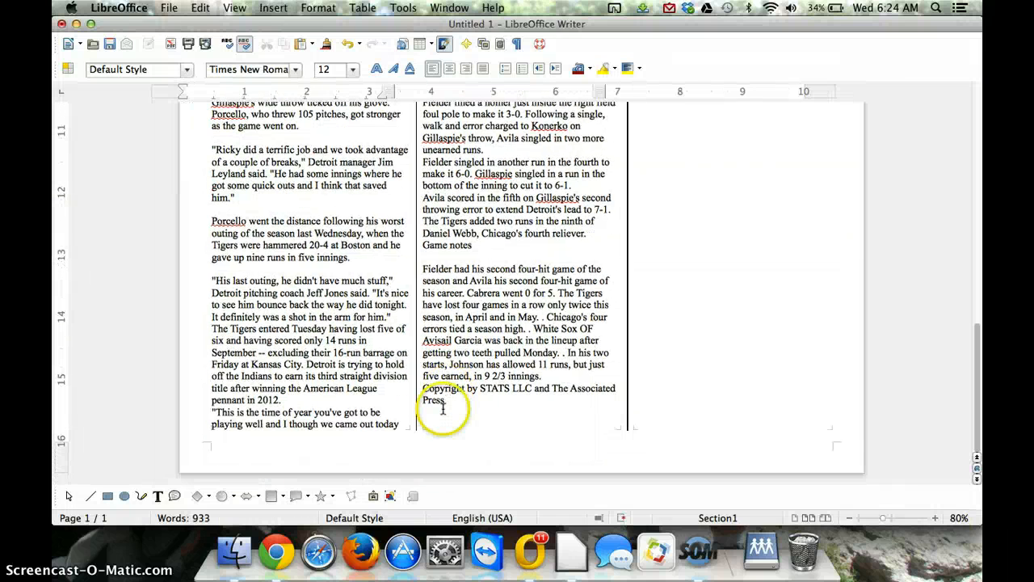
drag(445, 403, 422, 219)
key(BackSpace)
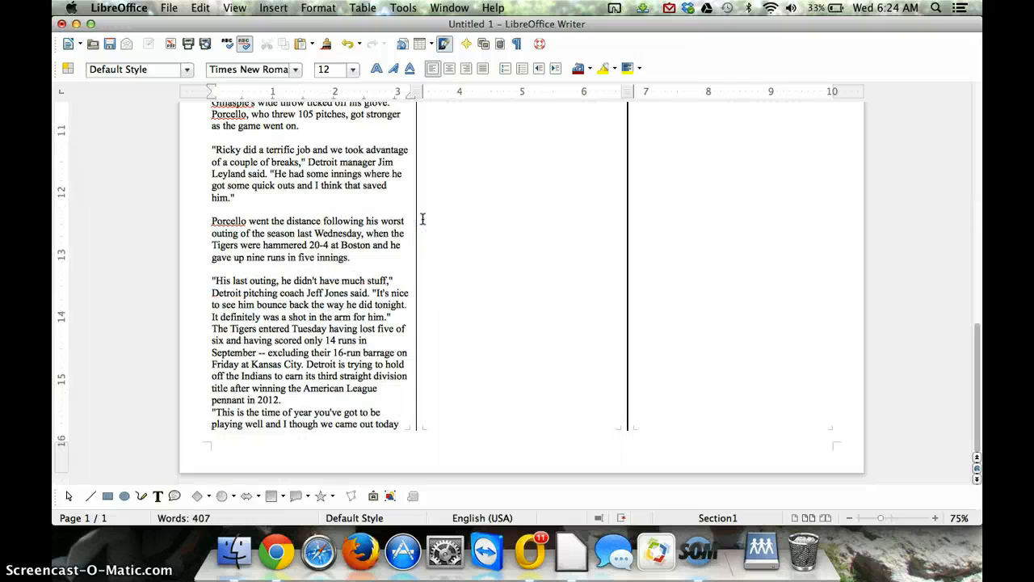
Delete the cut-off quote ending the first column and add a blank line before the paragraph starting "The Tigers entered Tuesday"
drag(401, 424, 210, 416)
key(BackSpace)
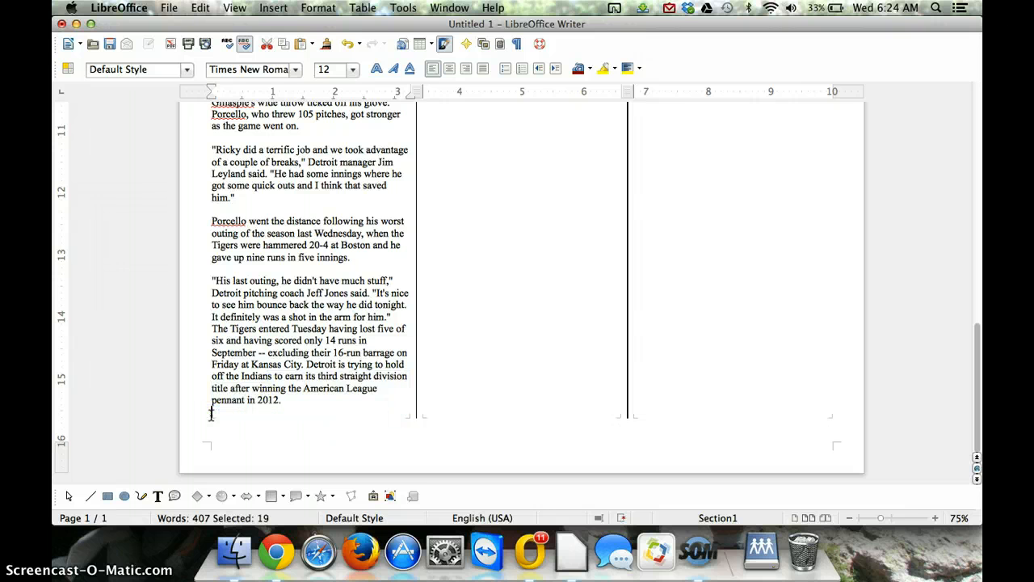
click(211, 328)
key(Return)
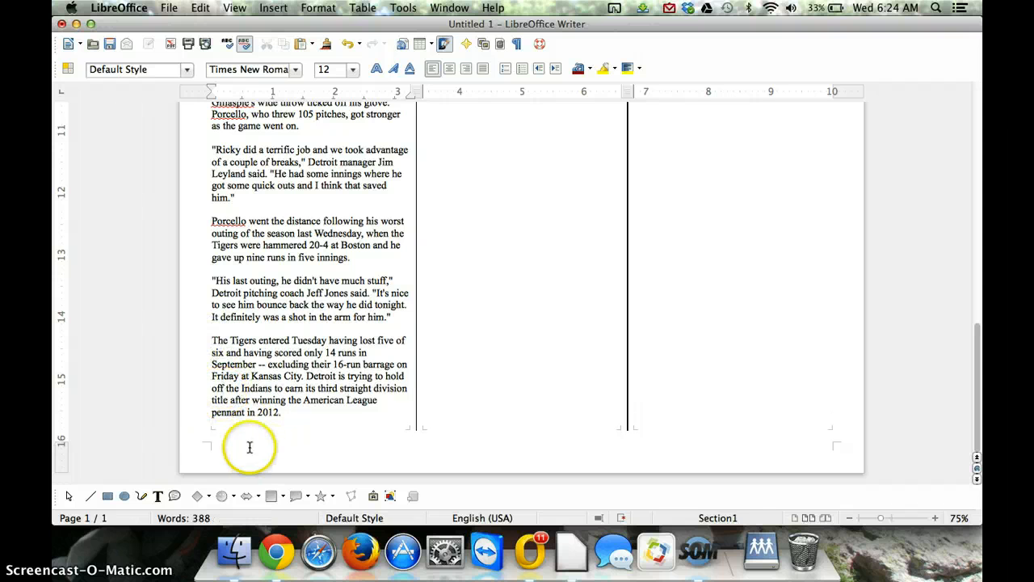
Add the line "Continue on B2" at the end of the article in the first column
click(240, 423)
text(Cont)
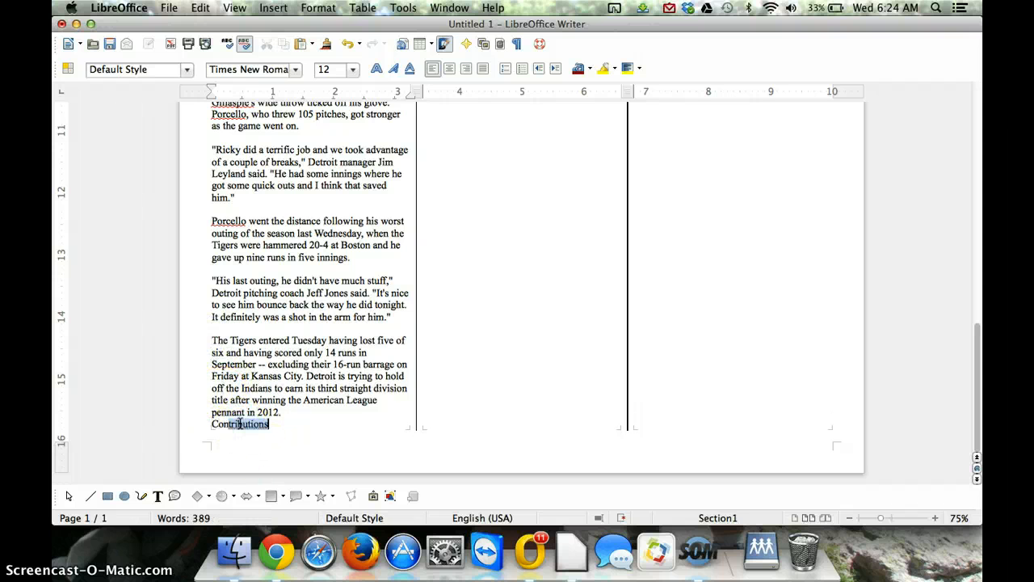
text(inue on B2)
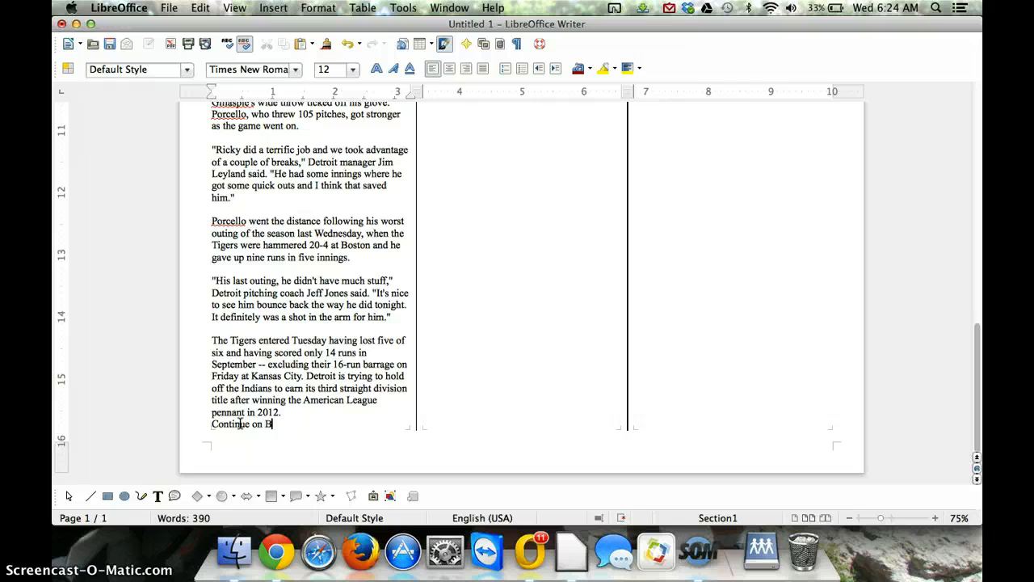
Try to insert a blank line above "Continue on B2", and restore the line directly below the last paragraph
click(290, 412)
key(Return)
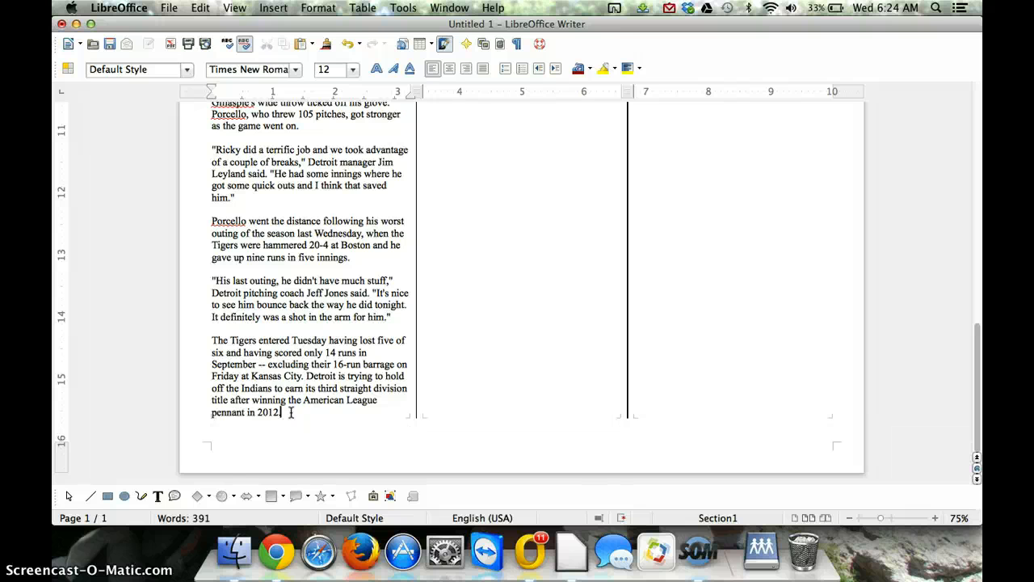
key(Down)
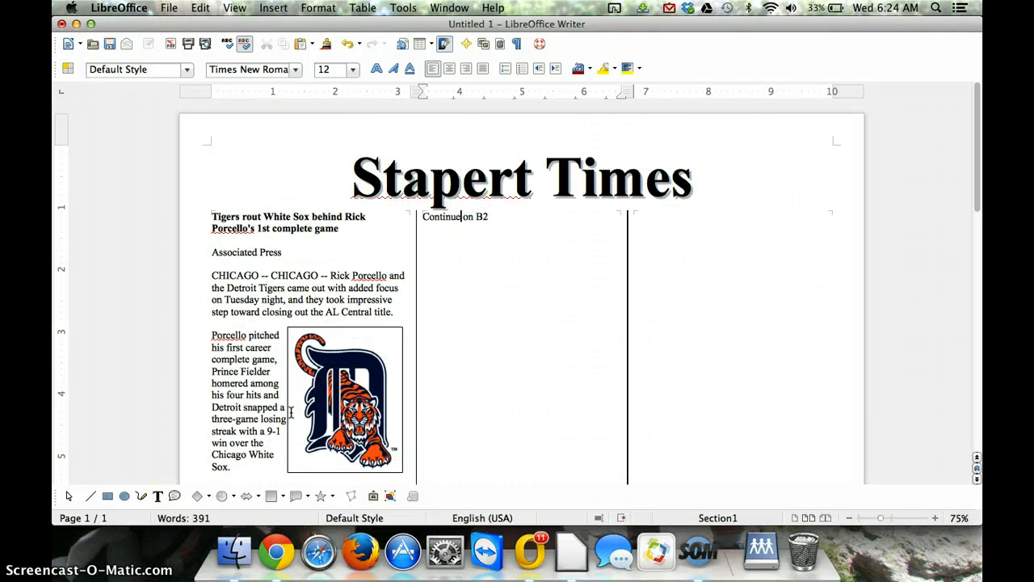
key(BackSpace)
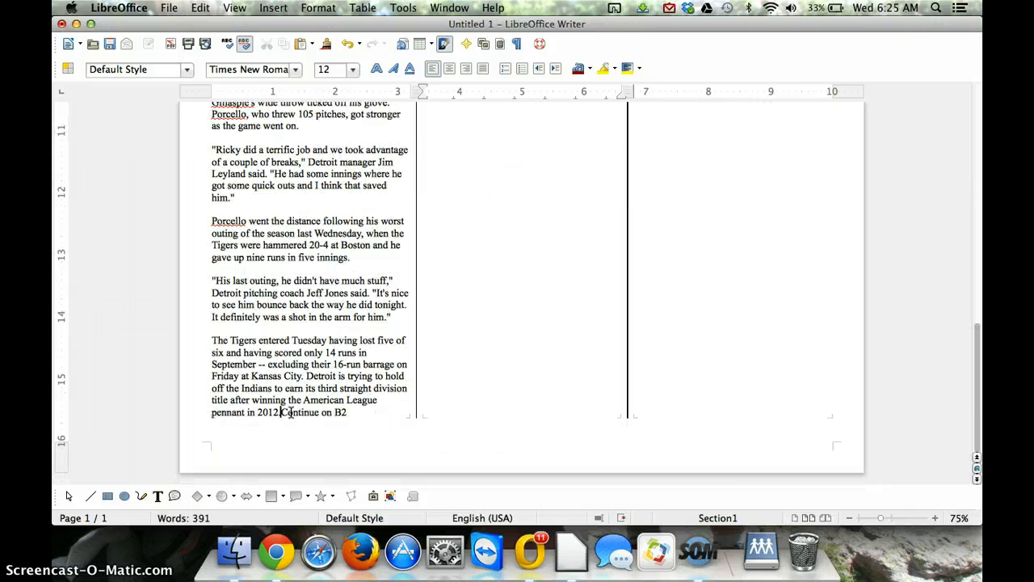
key(Return)
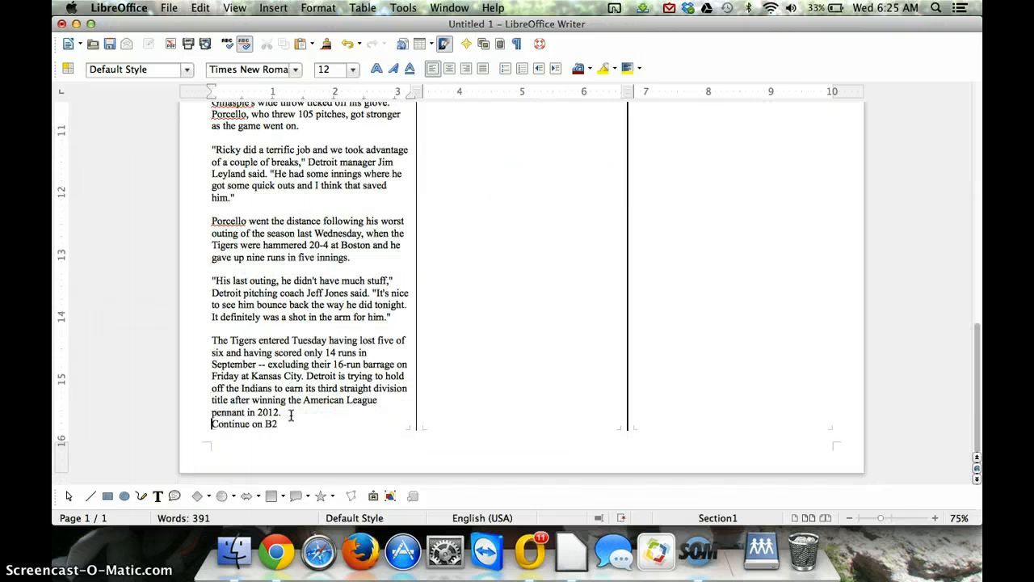
Change the closing line from "Continue on B2" to "Continue Here" and select that text
click(291, 424)
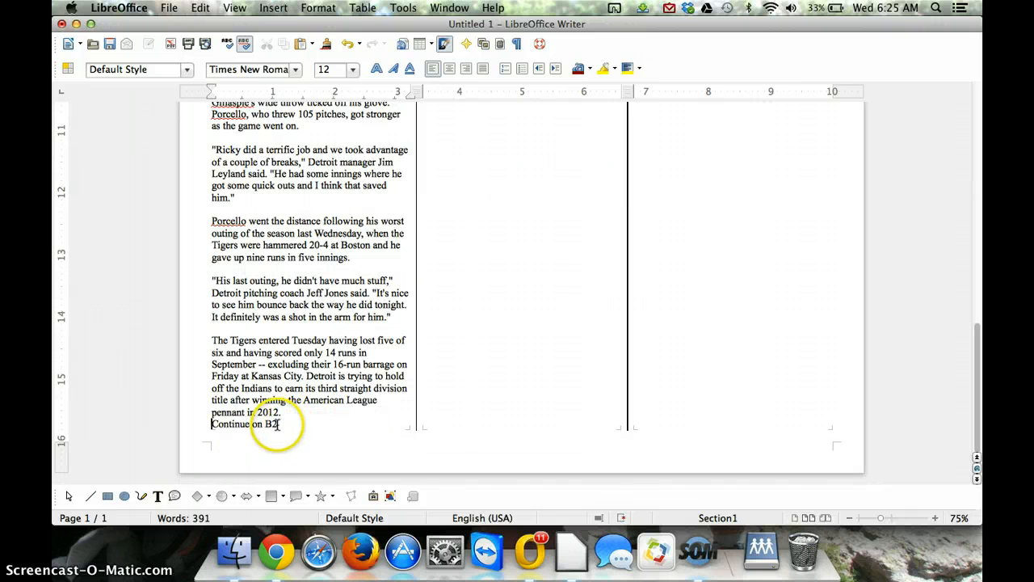
click(277, 424)
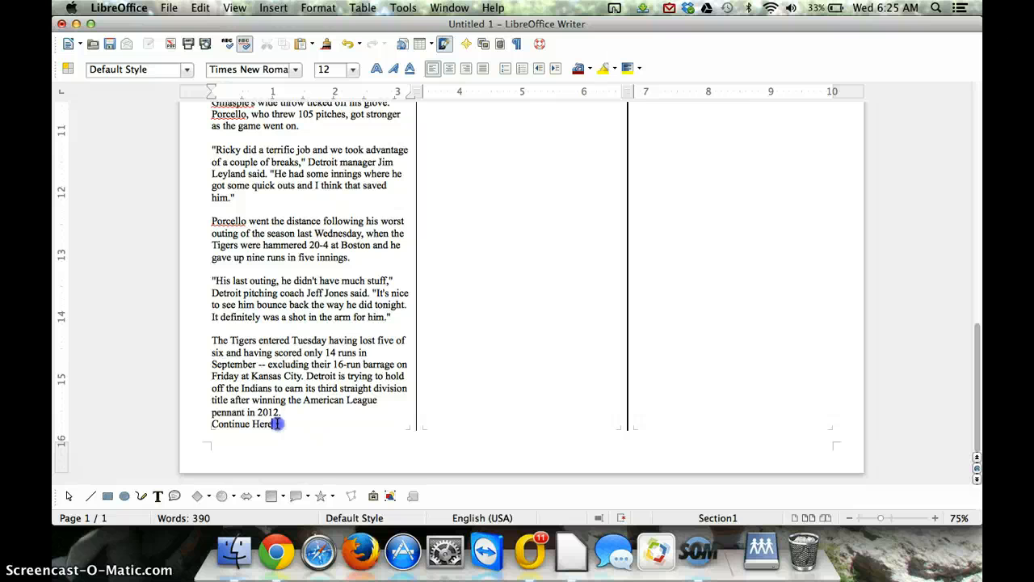
drag(277, 424, 211, 424)
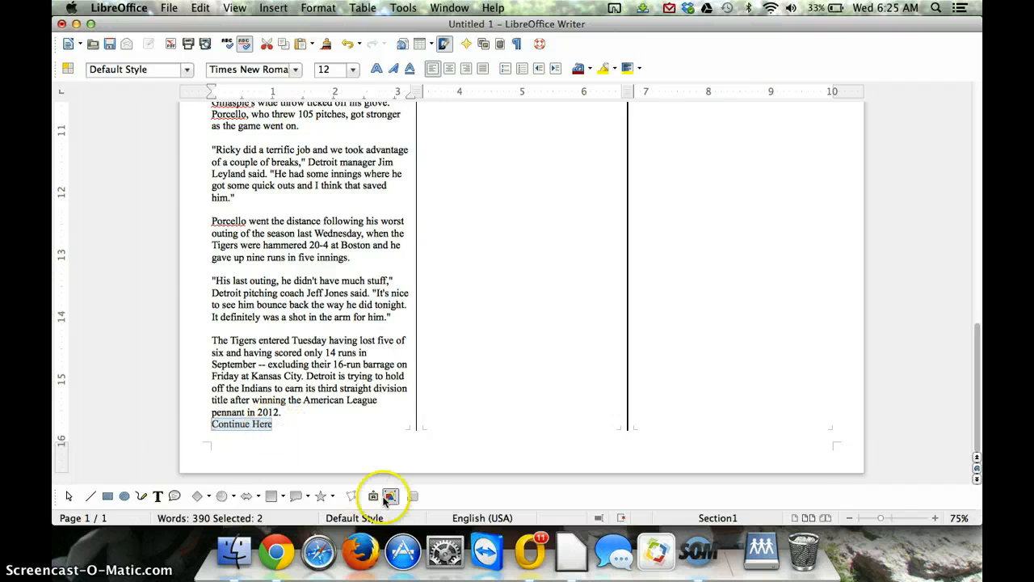
Switch to Chrome, copy the web address of the ESPN Tigers game recap, and return to LibreOffice Writer
key(super+Tab)
click(361, 38)
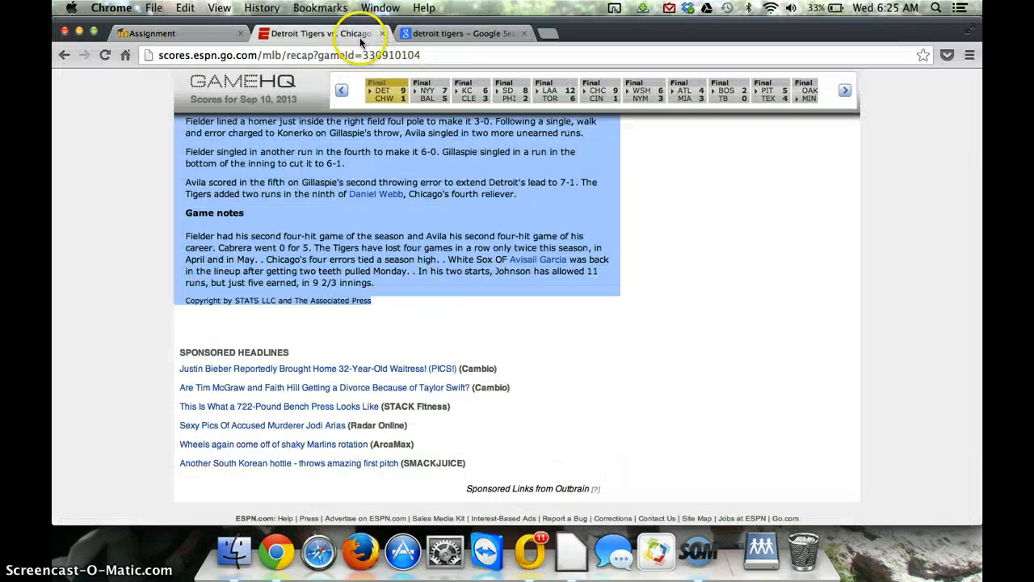
scroll(444, 266, up, 10)
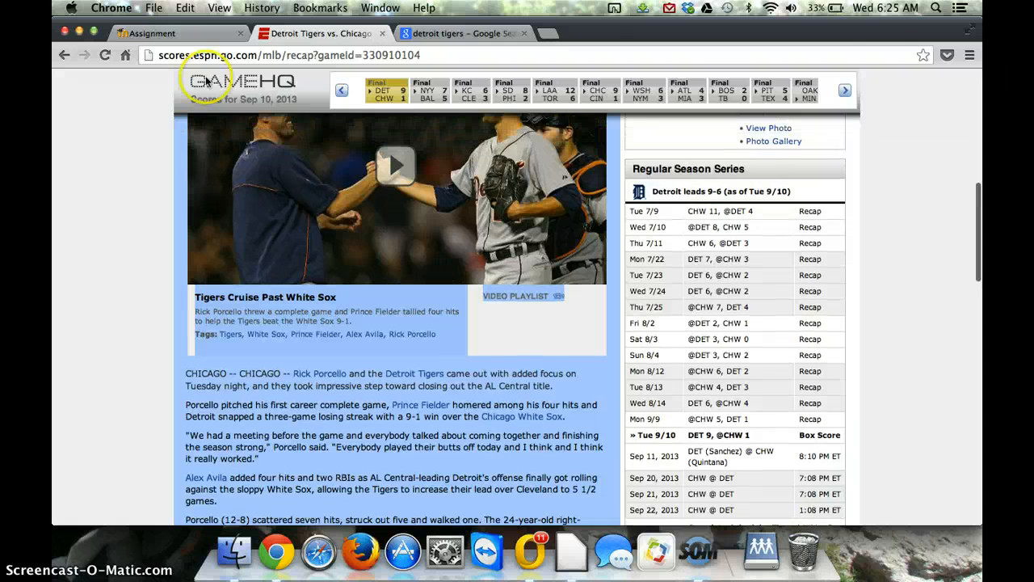
click(149, 33)
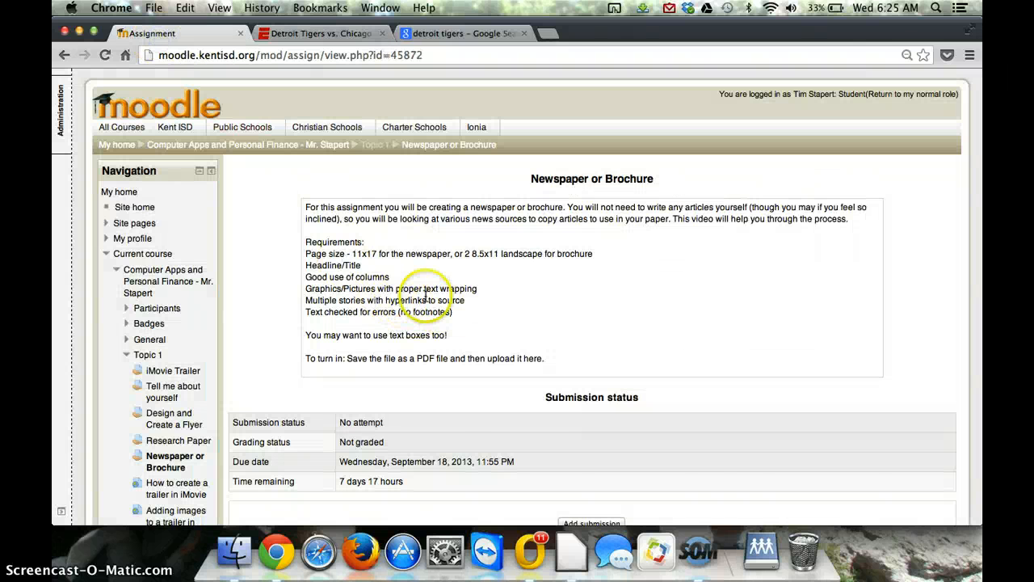
click(334, 39)
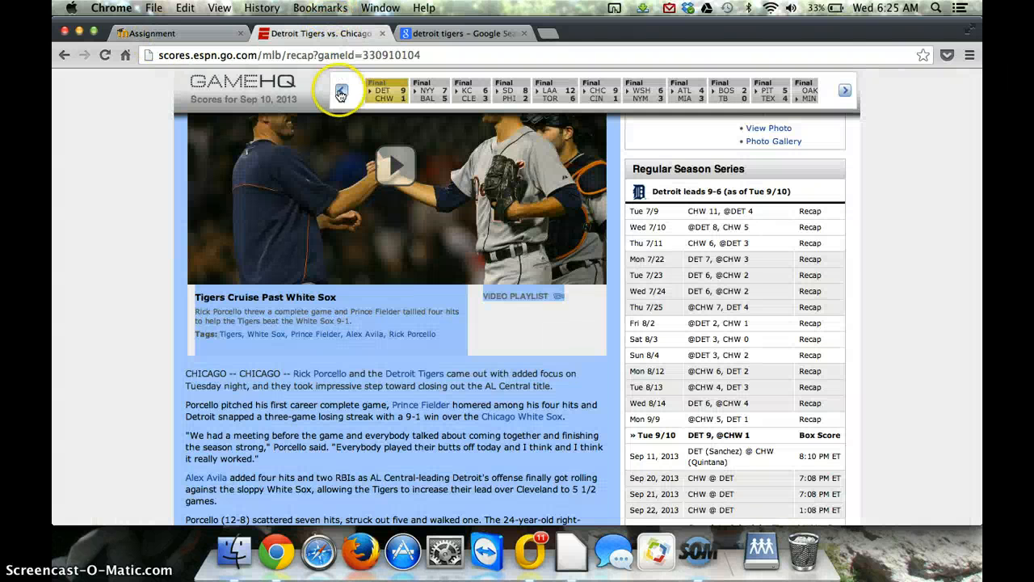
click(420, 57)
key(super+c)
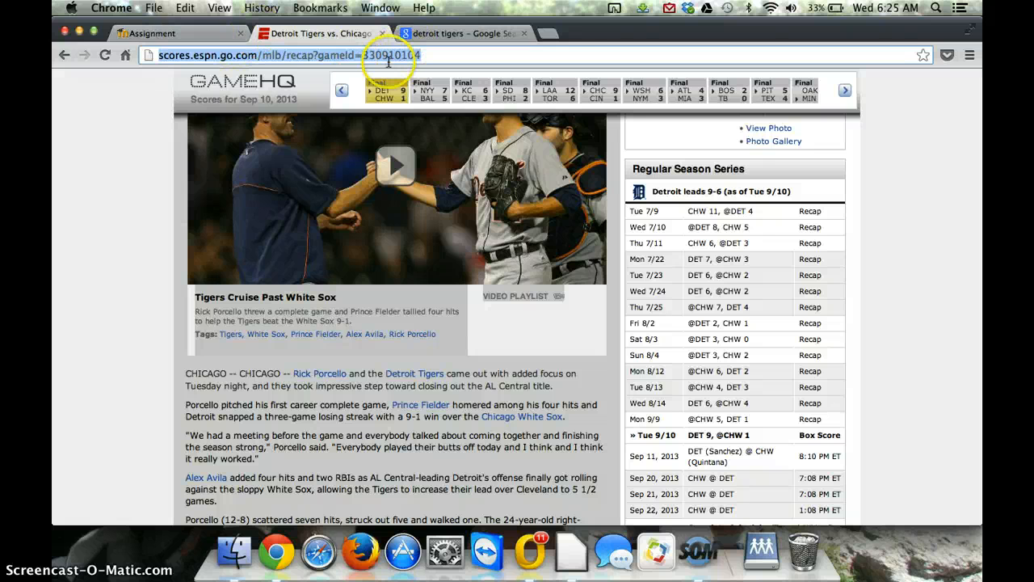
key(super+Tab)
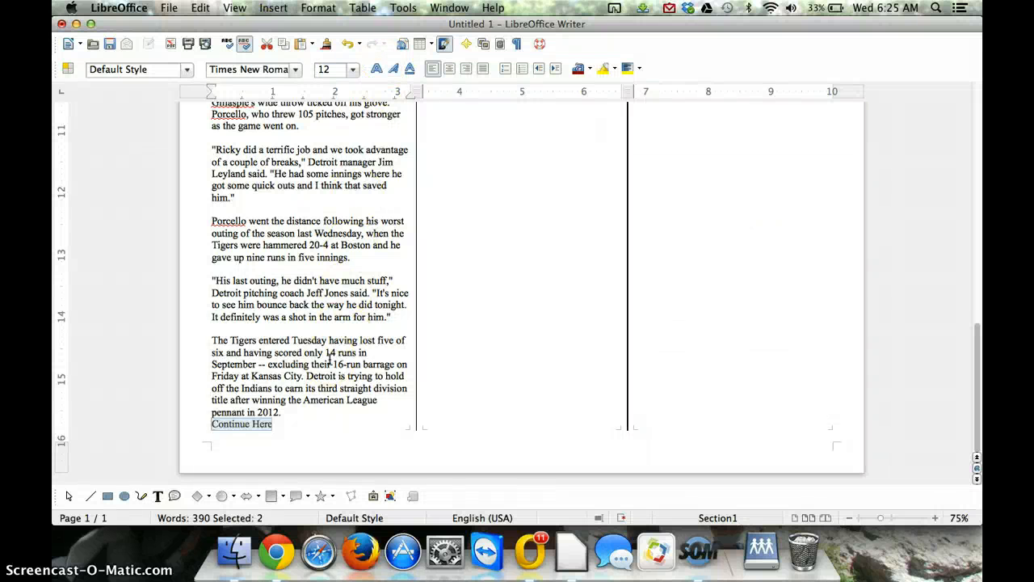
Try replacing "Continue Here" with the copied recap address, and undo the replacement
text(http://espn.go.com/mlb/recap?gameId=330910104)
scroll(452, 256, down, 15)
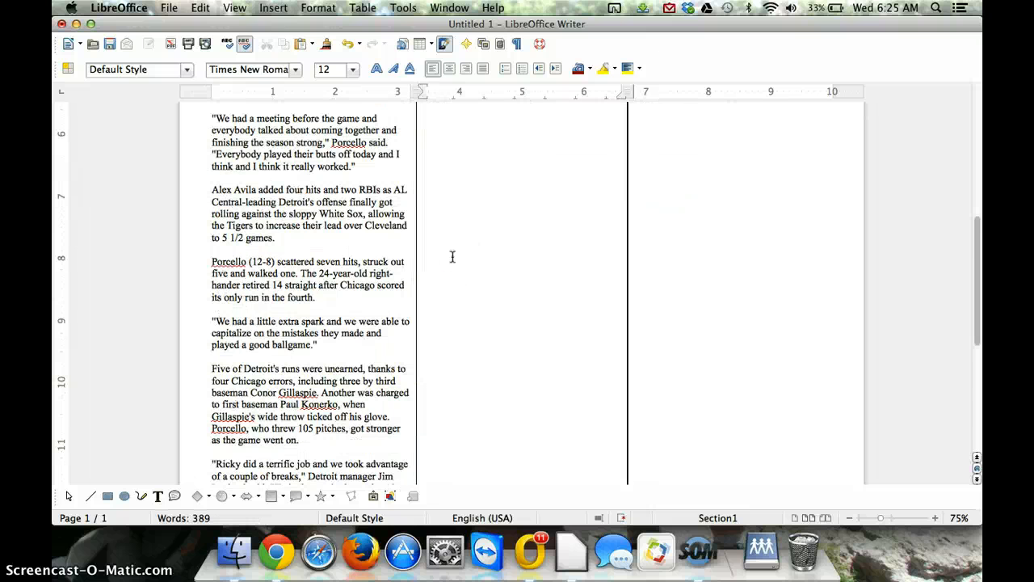
scroll(453, 256, down, 3)
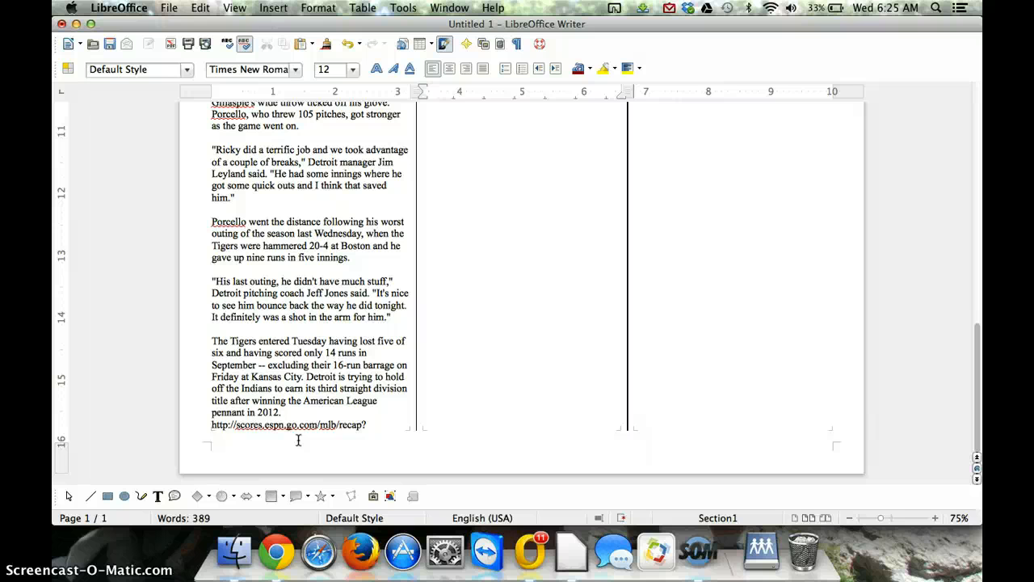
key(super+z)
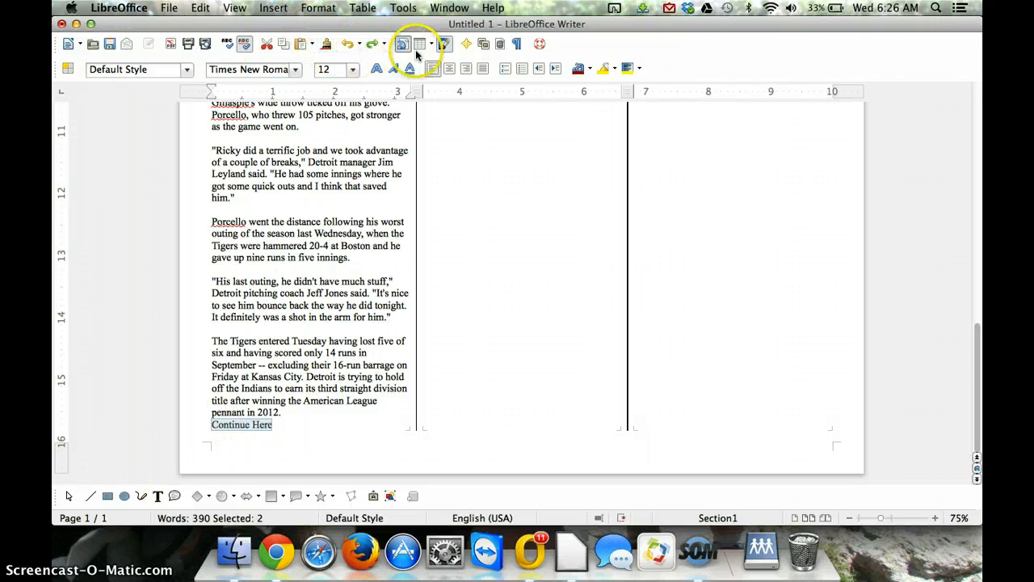
click(273, 8)
click(315, 103)
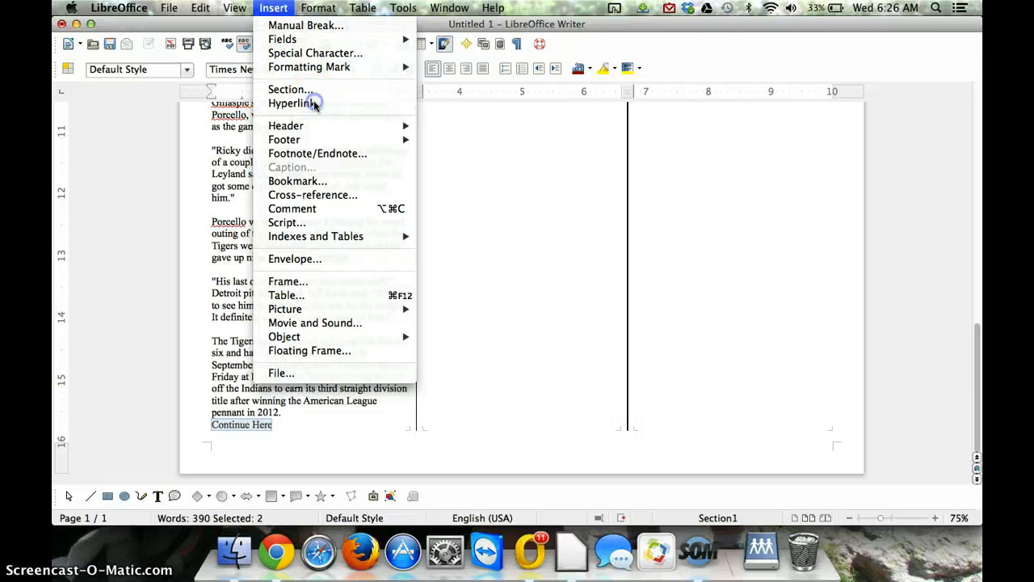
key(super+v)
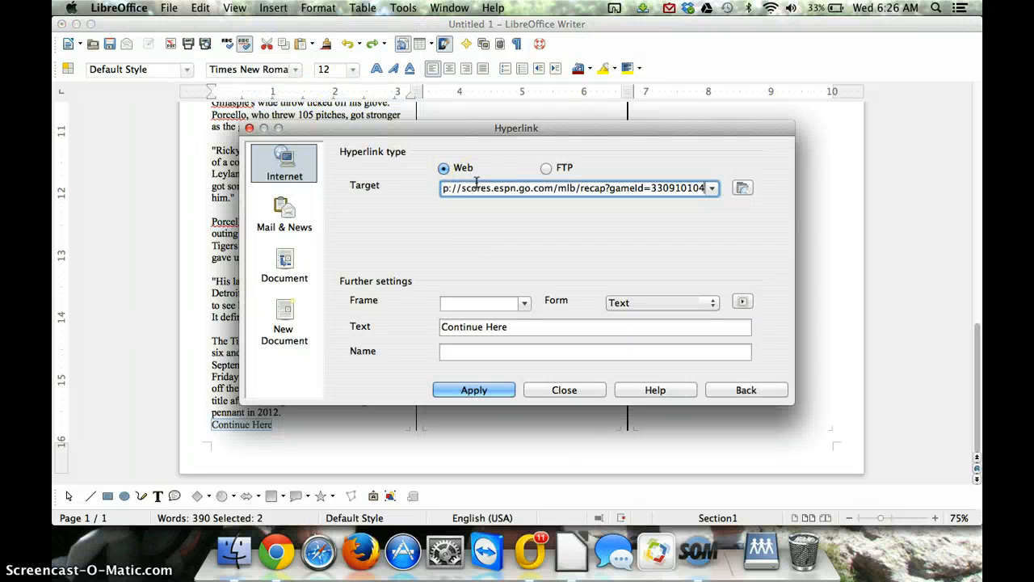
click(452, 191)
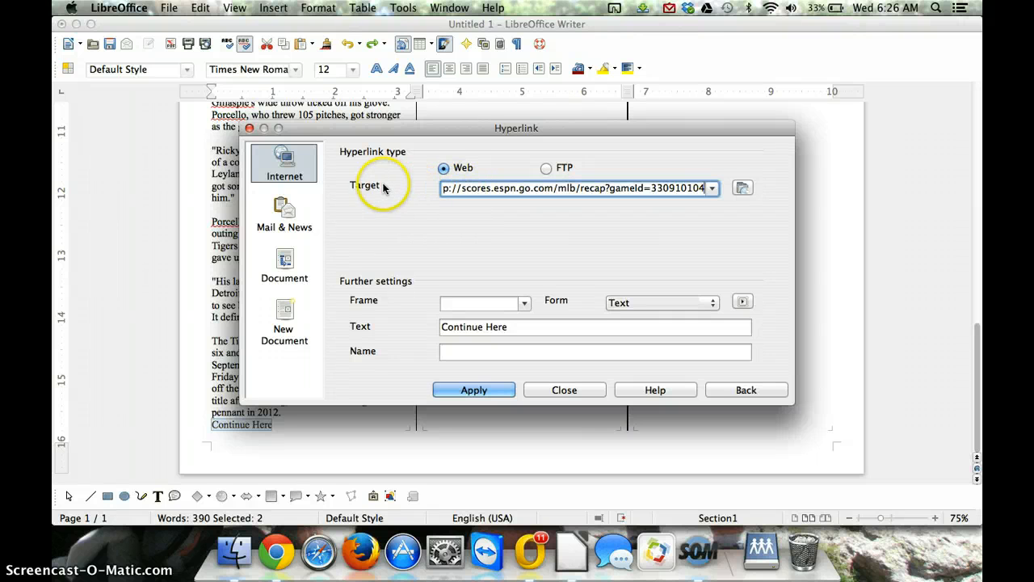
click(484, 389)
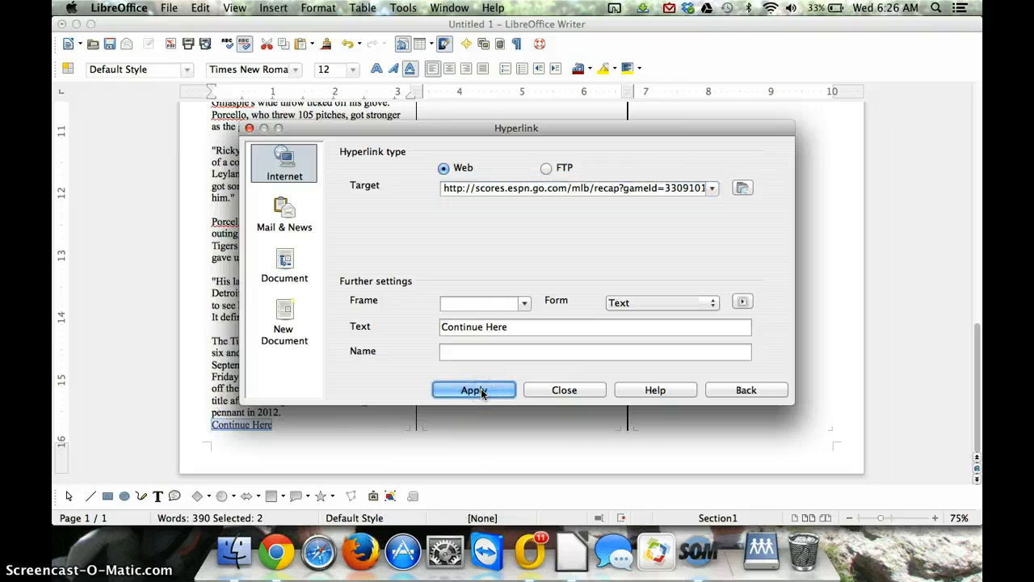
click(568, 394)
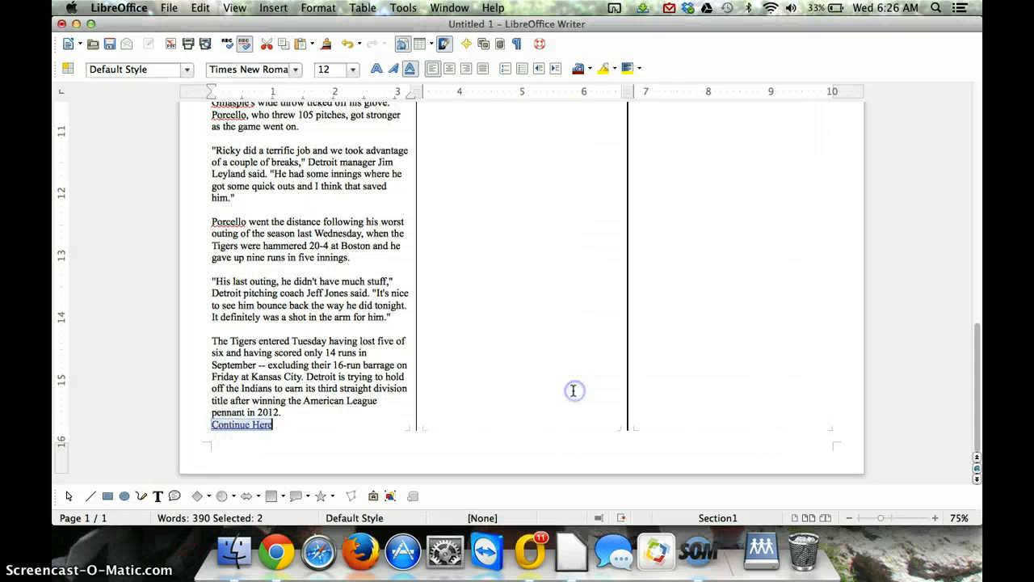
click(315, 420)
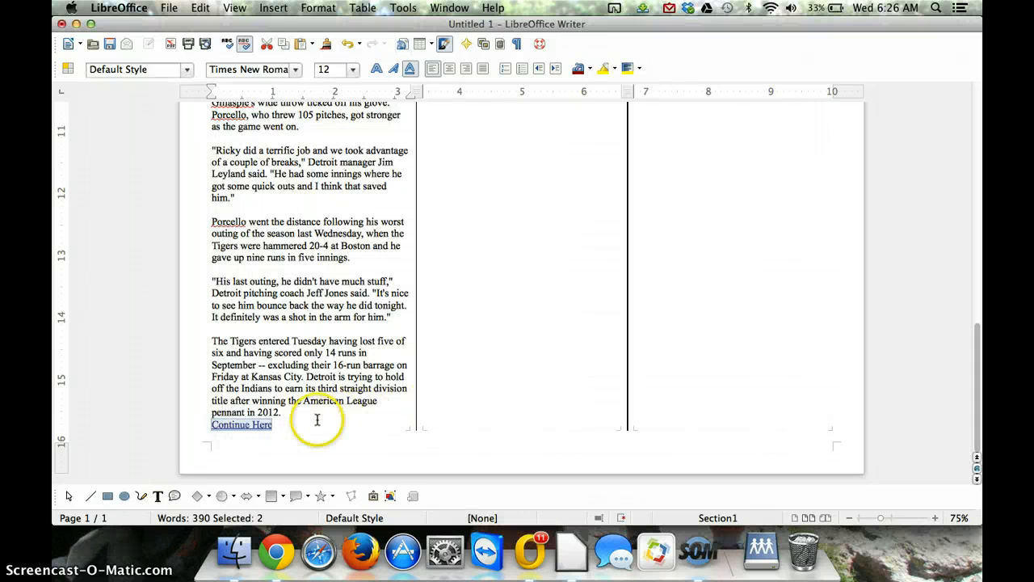
click(243, 425)
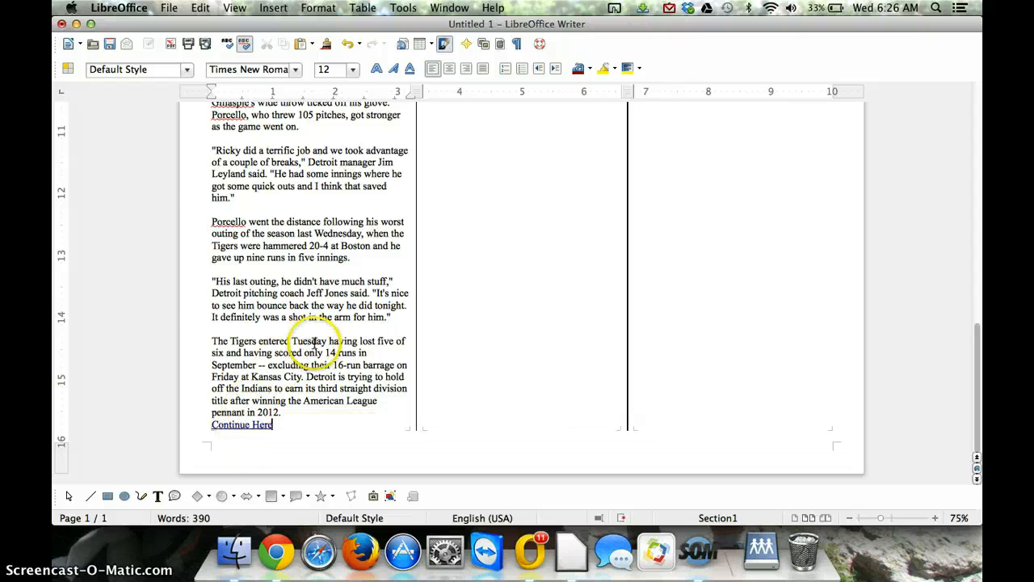
Insert a column break before the paragraph beginning "Porcello (12-8) scattered seven hits" so the article continues in the second column
scroll(515, 198, up, 5)
scroll(515, 197, up, 13)
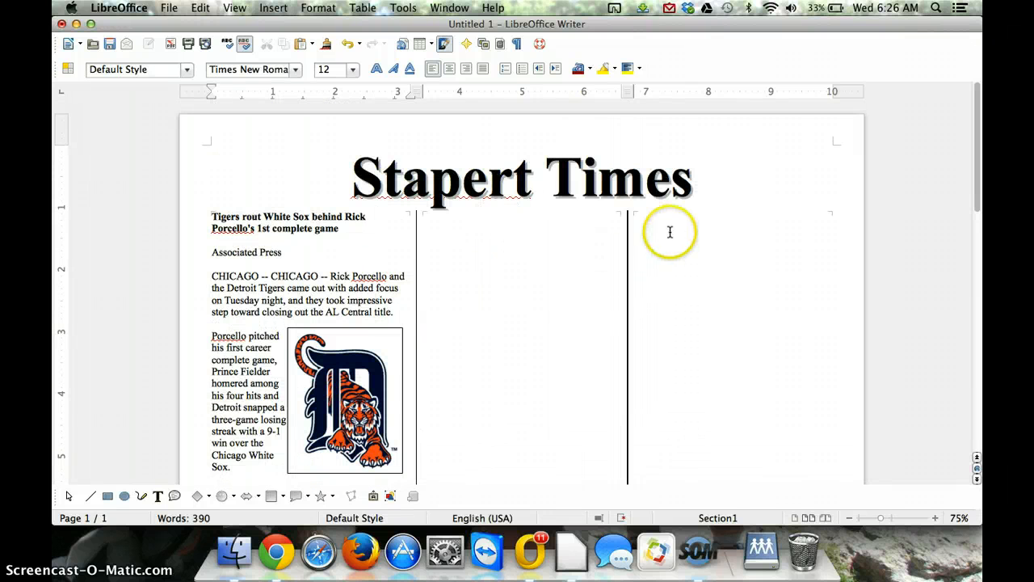
scroll(558, 295, down, 7)
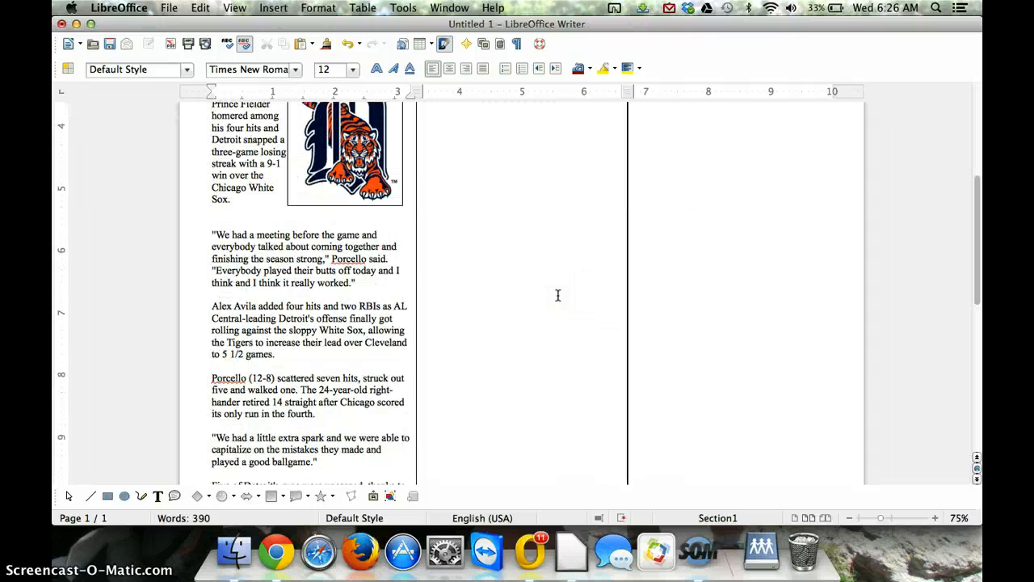
click(211, 377)
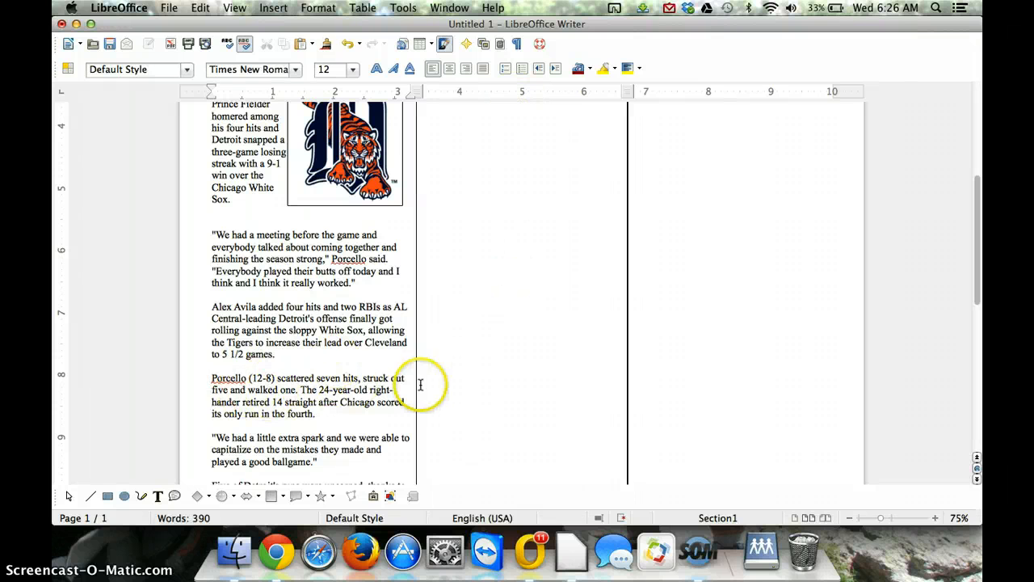
click(261, 7)
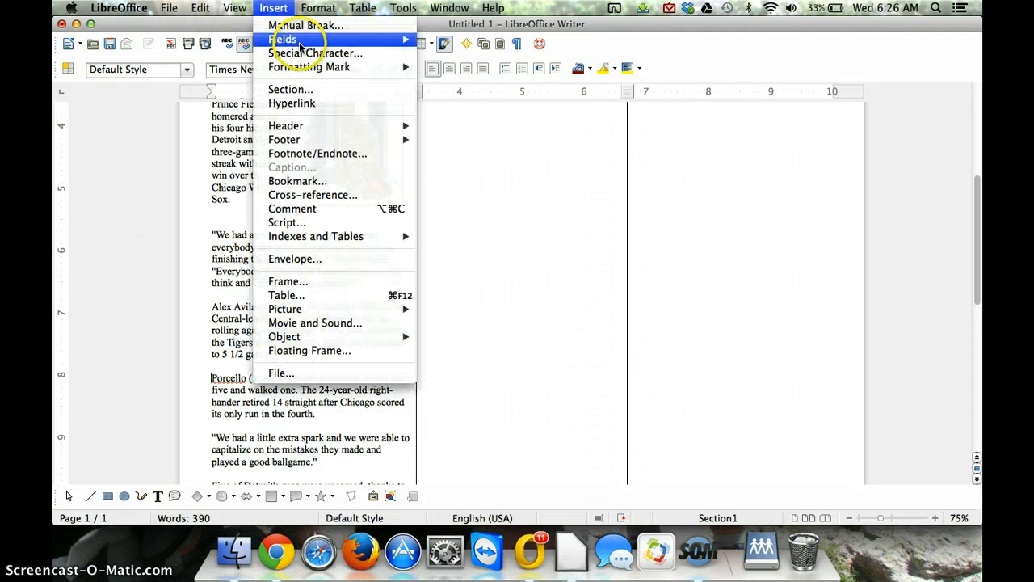
click(301, 27)
click(311, 172)
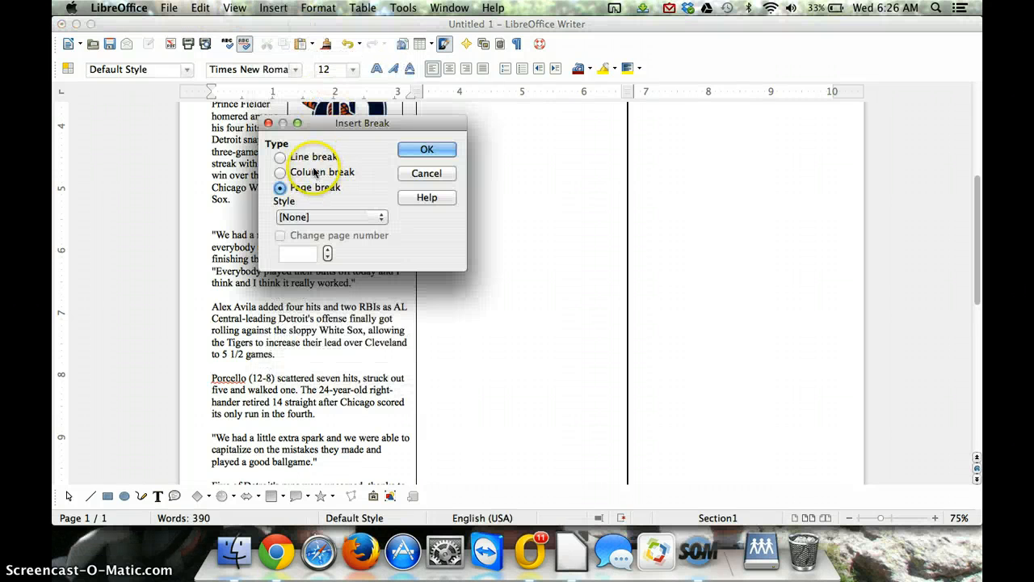
click(426, 149)
Add a run of blank lines below the "Continue Here" link to lengthen the column section
scroll(480, 310, down, 8)
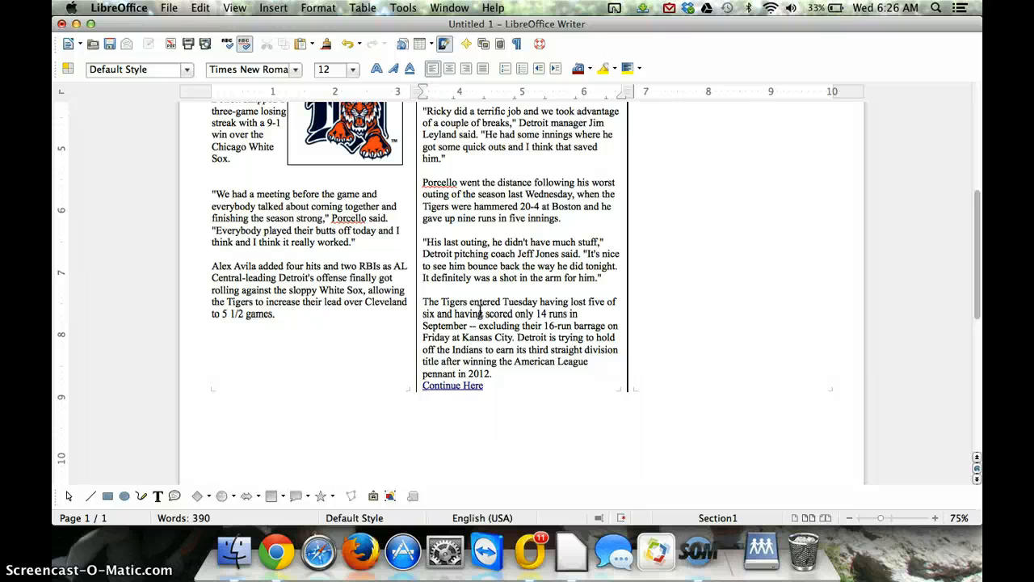
scroll(309, 376, down, 6)
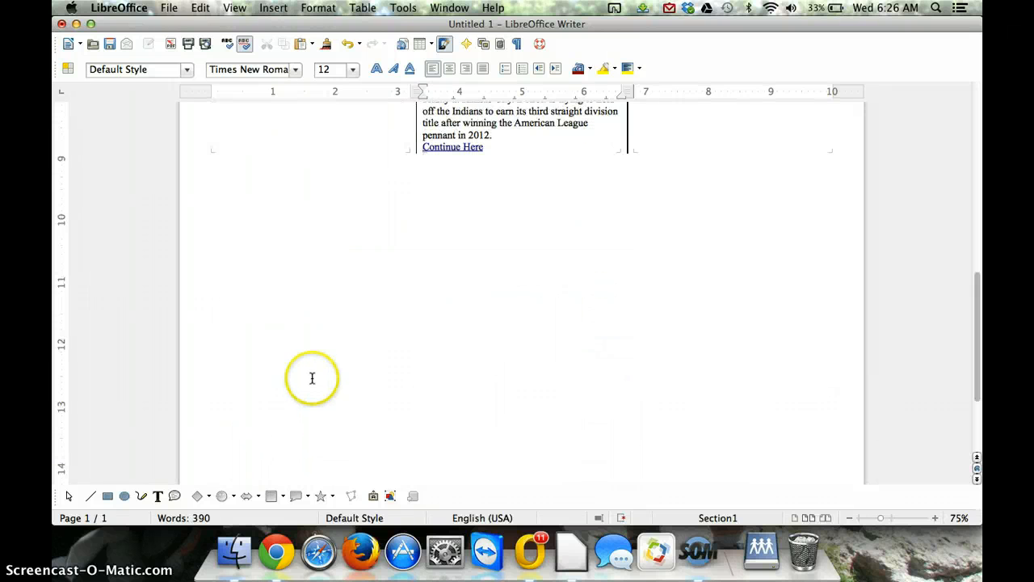
click(529, 150)
key(Return)
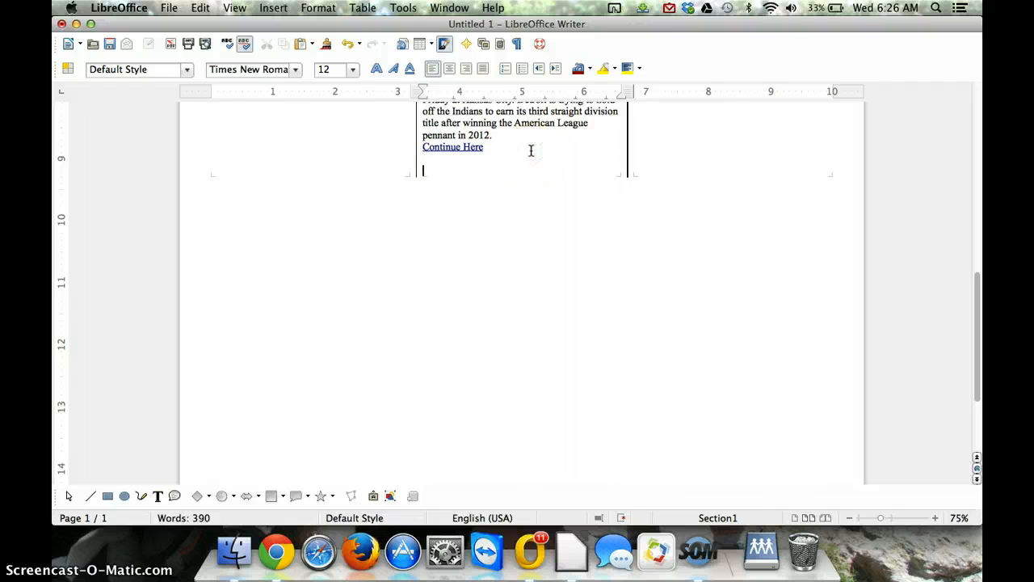
key(Return)
key(Return)
key(Return)
key(Return)
key(Return)
key(Return)
key(Return)
key(Return)
key(Return)
key(Return)
key(Return)
key(Return)
key(Return)
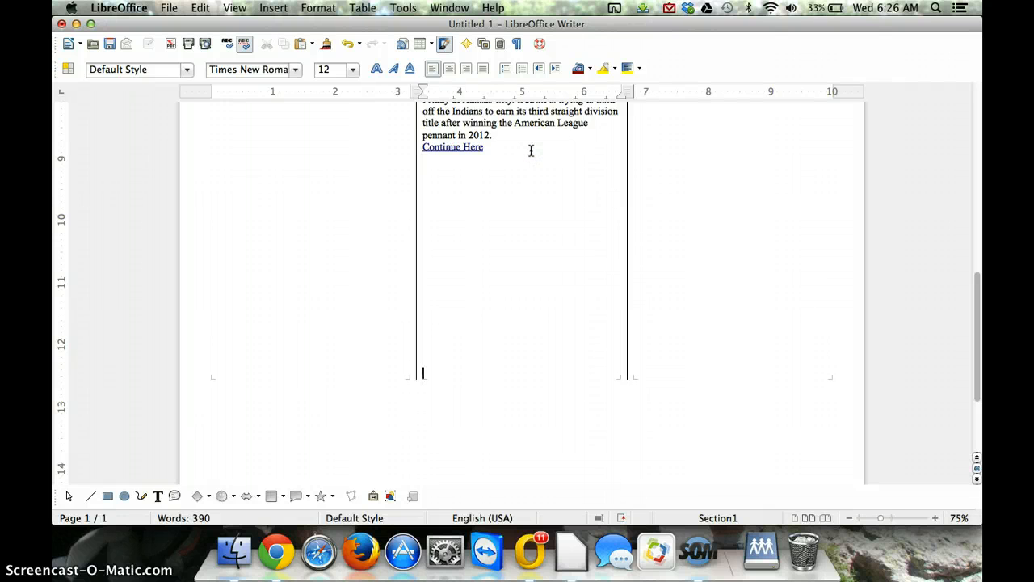
Draw a text box about 3.15 by 5.9 inches in the first column, below the paragraph ending "5 1/2 games"
click(274, 169)
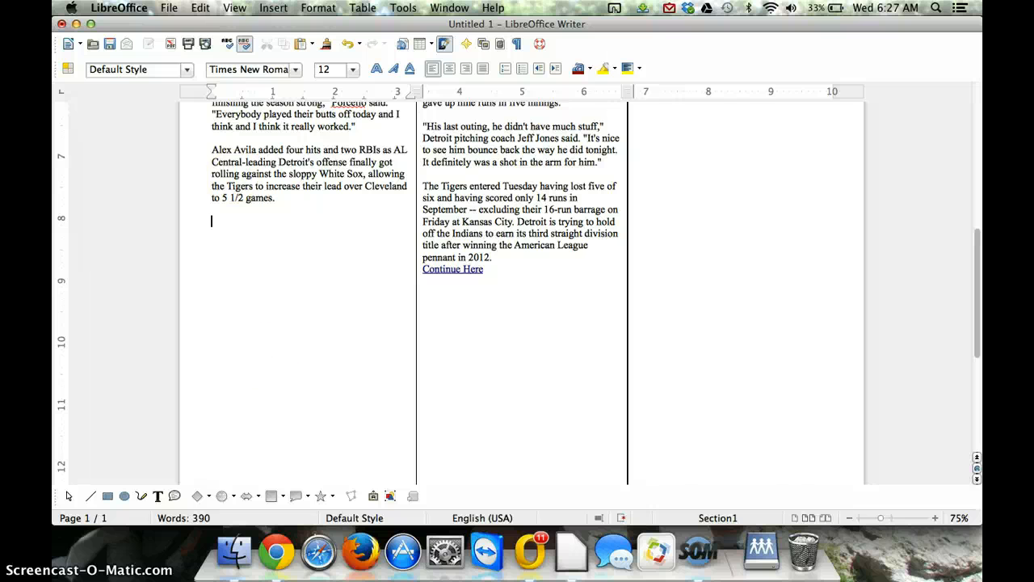
click(234, 8)
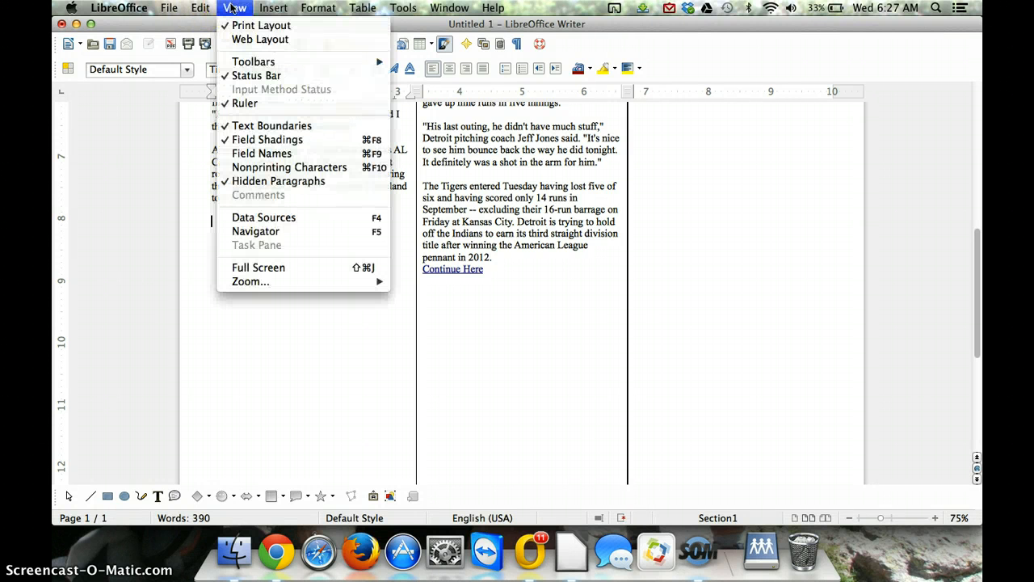
mouse_move(258, 61)
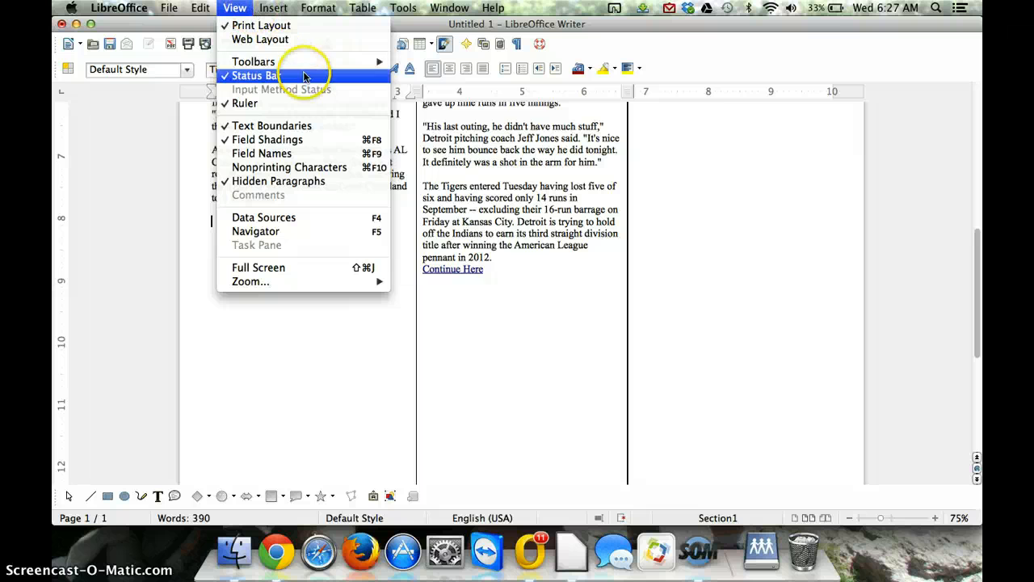
mouse_move(322, 61)
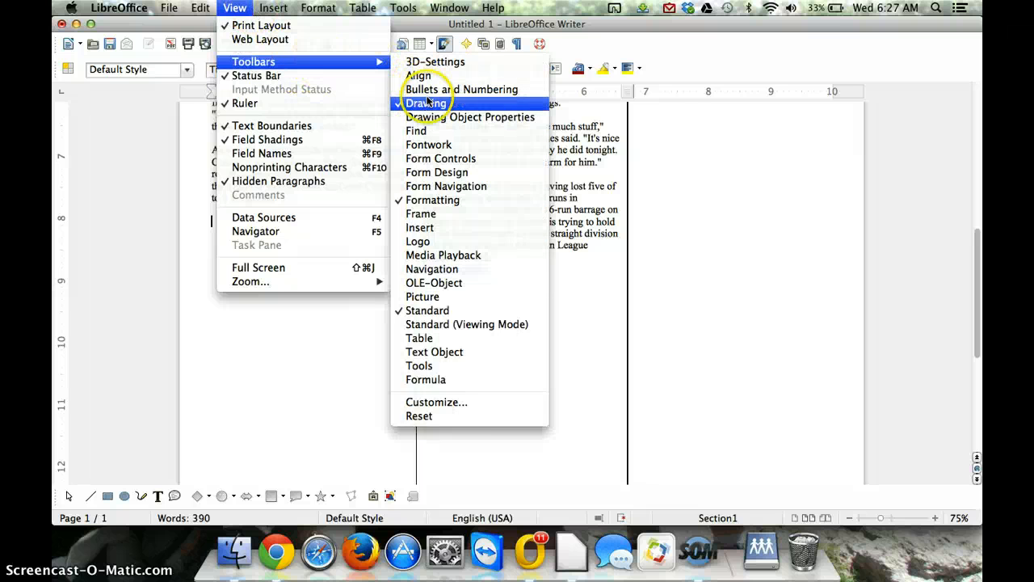
click(241, 382)
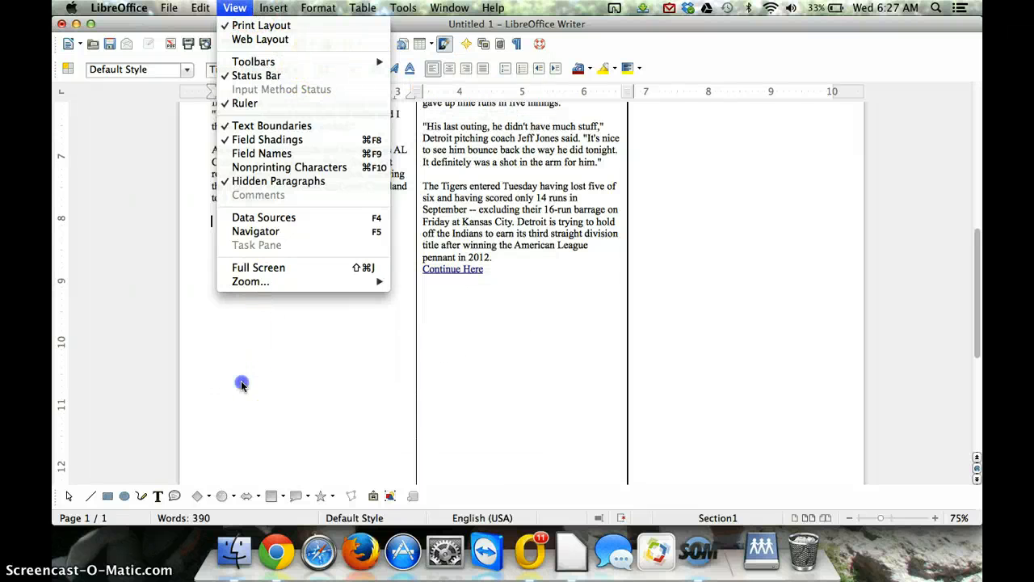
click(157, 494)
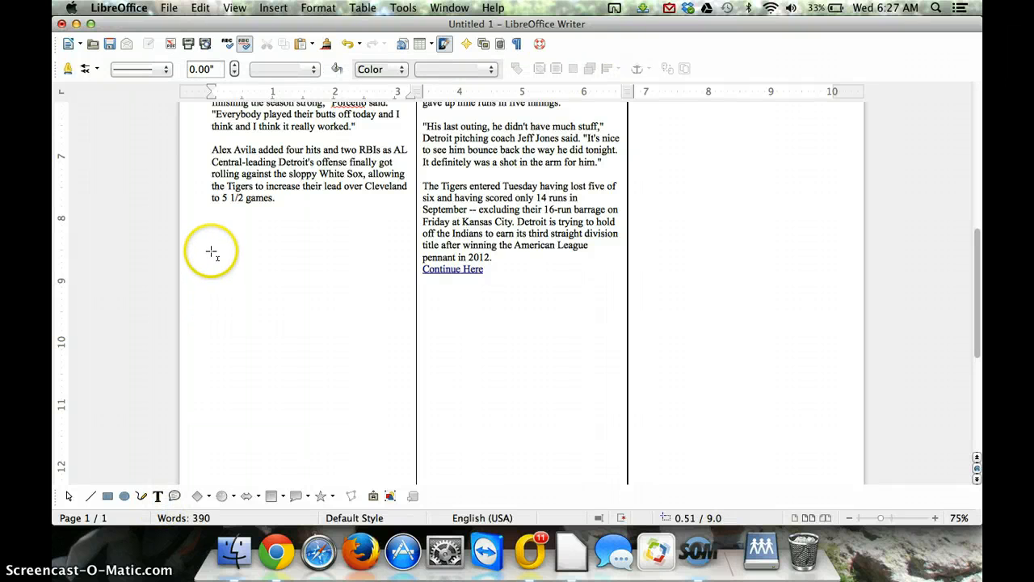
mouse_move(209, 225)
mouse_down()
mouse_move(292, 315)
mouse_move(376, 492)
mouse_move(392, 355)
mouse_move(405, 343)
mouse_up()
click(296, 224)
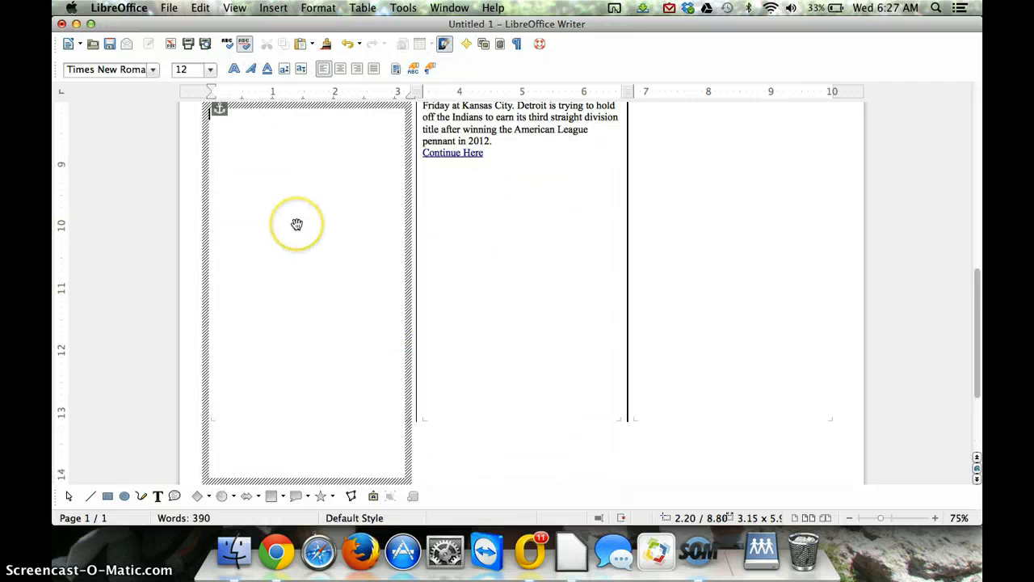
Enter the headline "Another Story" in the text box and make it bold
text(Another Story)
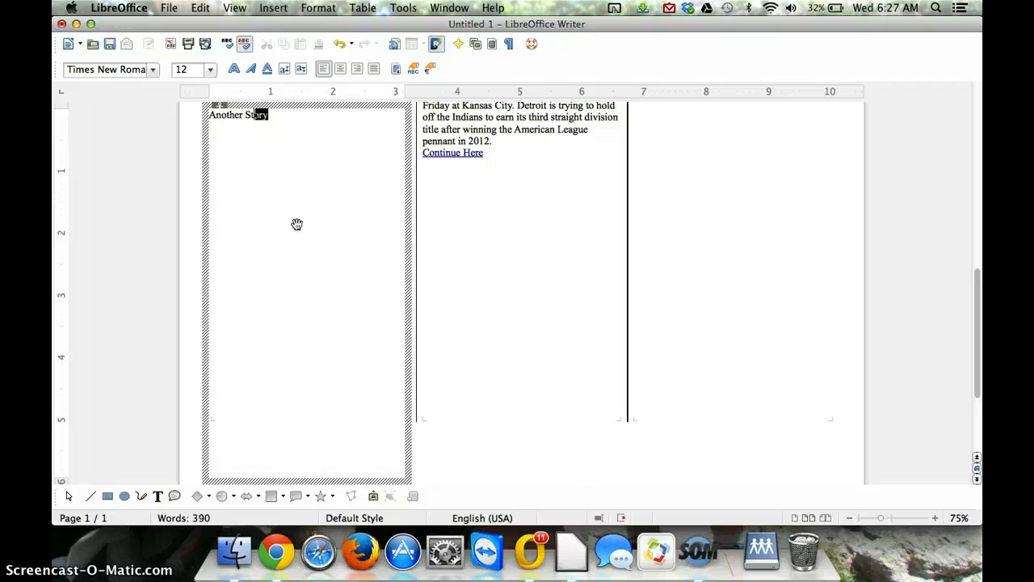
key(shift+Left)
key(shift+Left)
key(shift+Left)
key(shift+Left)
key(shift+Left)
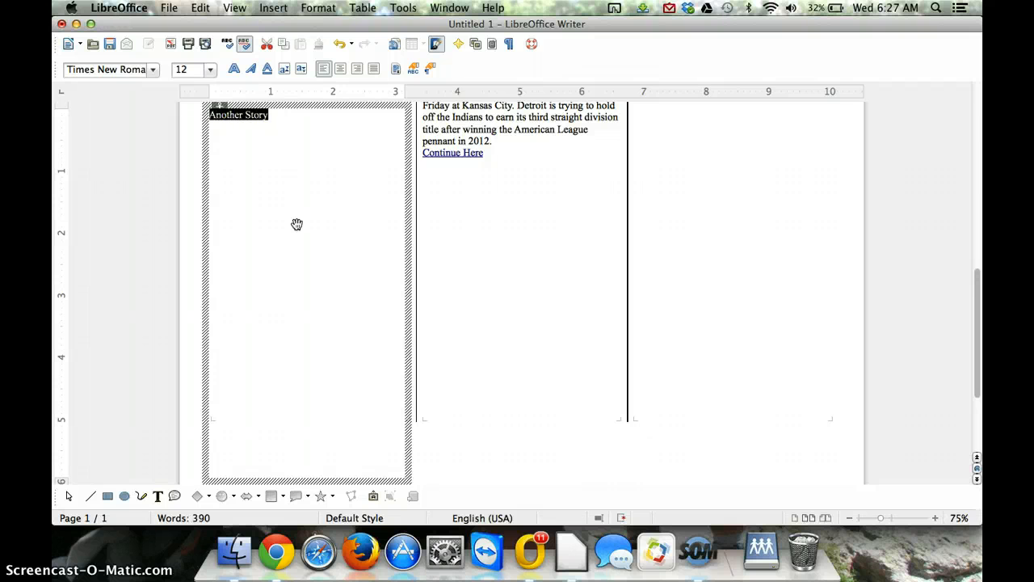
key(super+b)
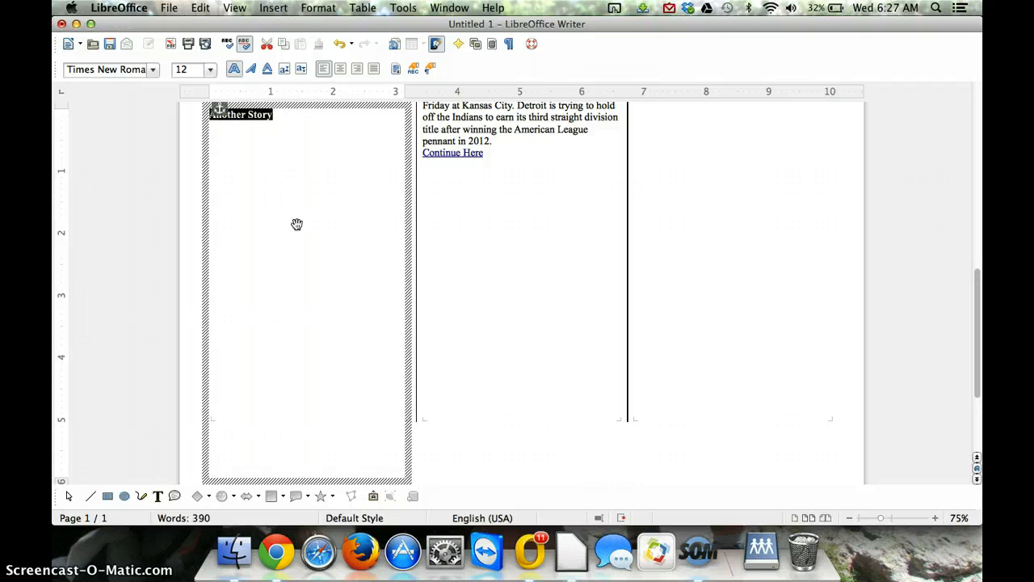
Switch to Chrome and review the Moodle assignment's notes on checking text for errors and using text boxes
scroll(296, 224, up, 8)
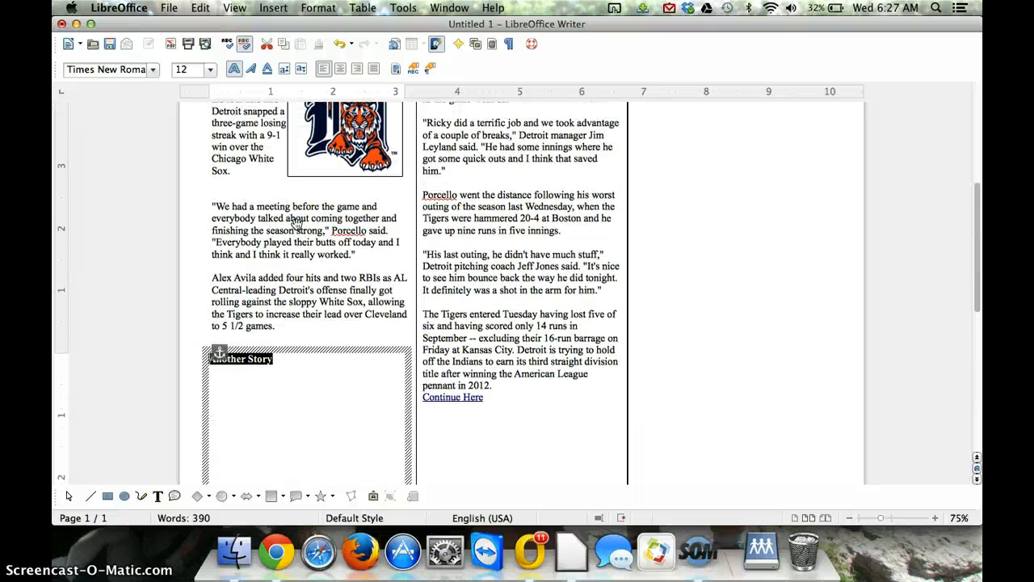
key(super+Tab)
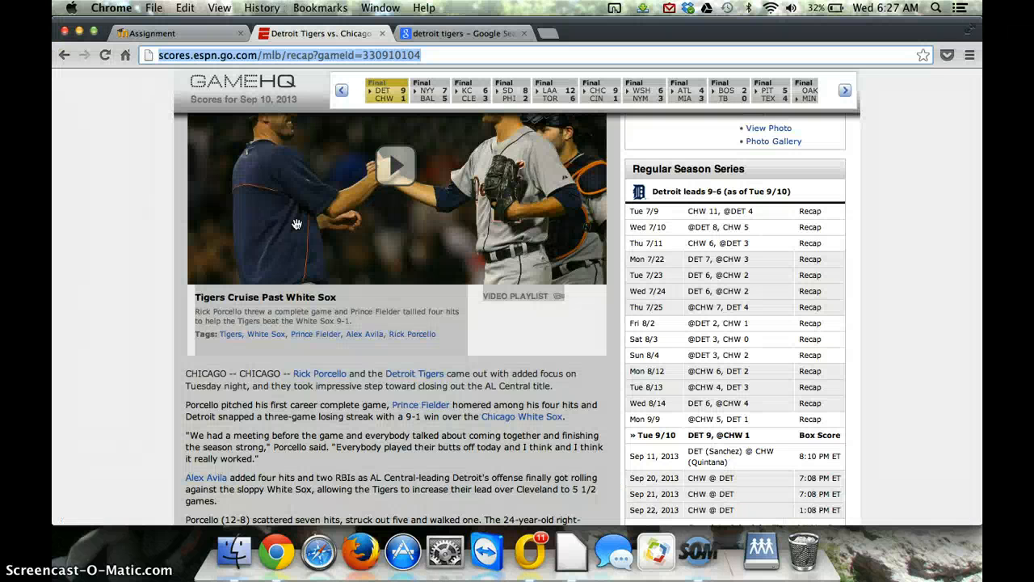
click(188, 51)
click(184, 34)
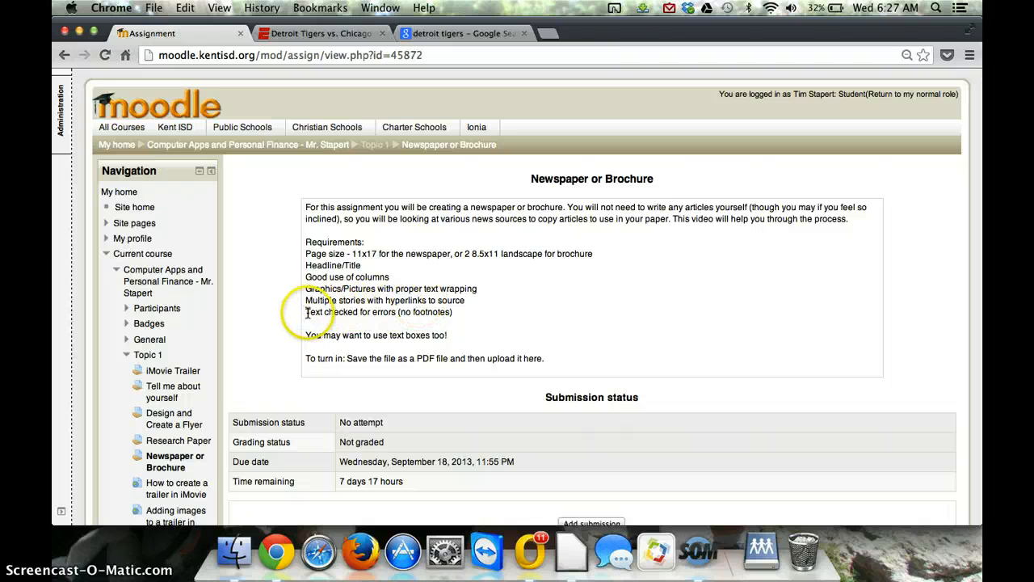
drag(307, 312, 458, 314)
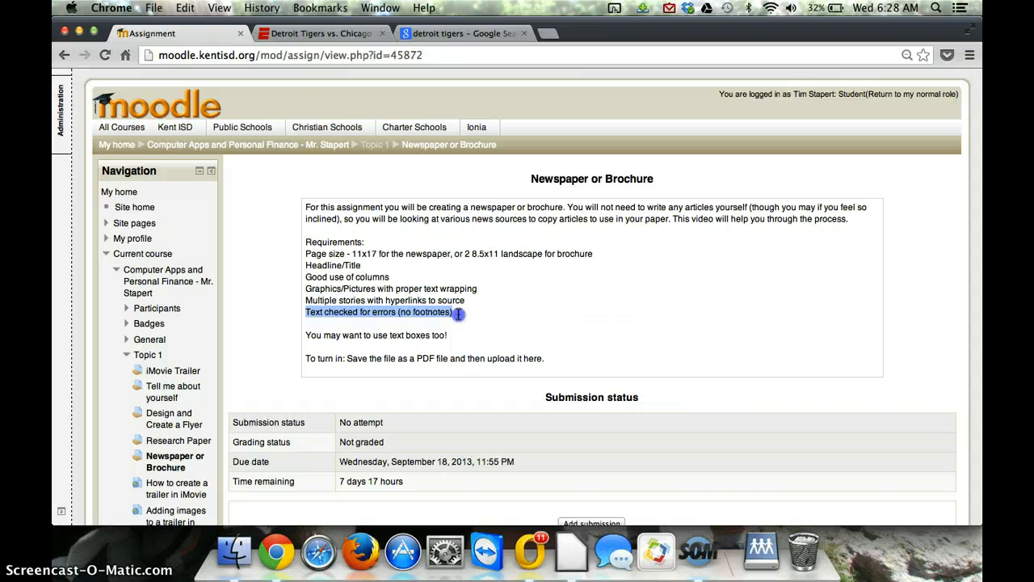
drag(310, 334, 458, 335)
click(458, 335)
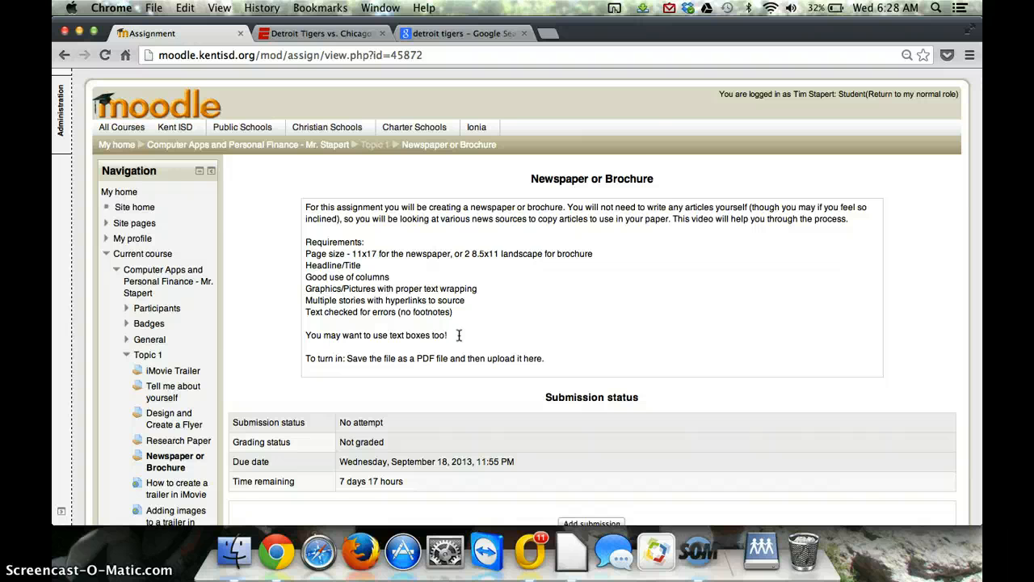
Return to LibreOffice Writer, look over the newspaper page and examine the available PDF export options without exporting
key(super+Tab)
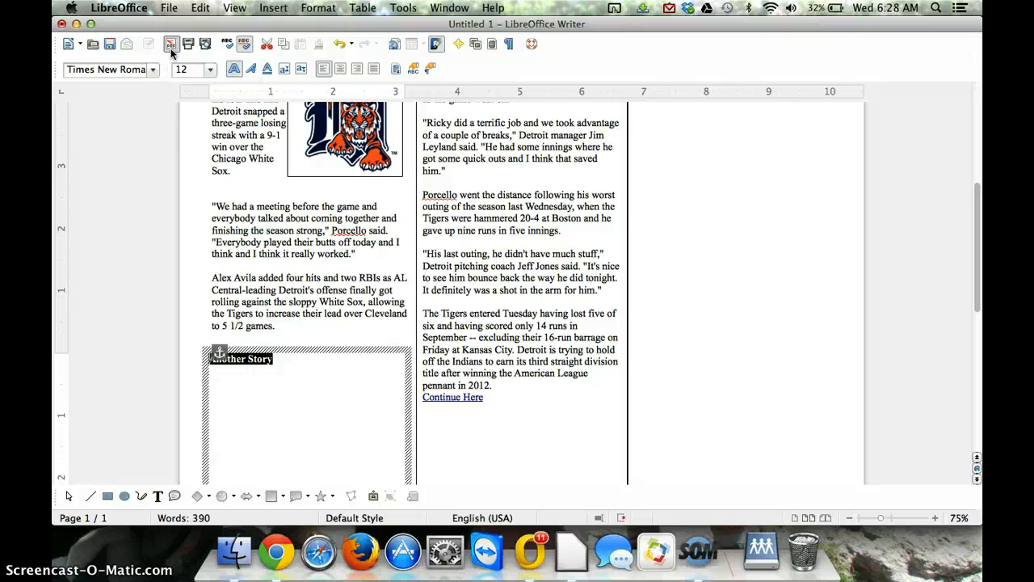
scroll(302, 181, up, 7)
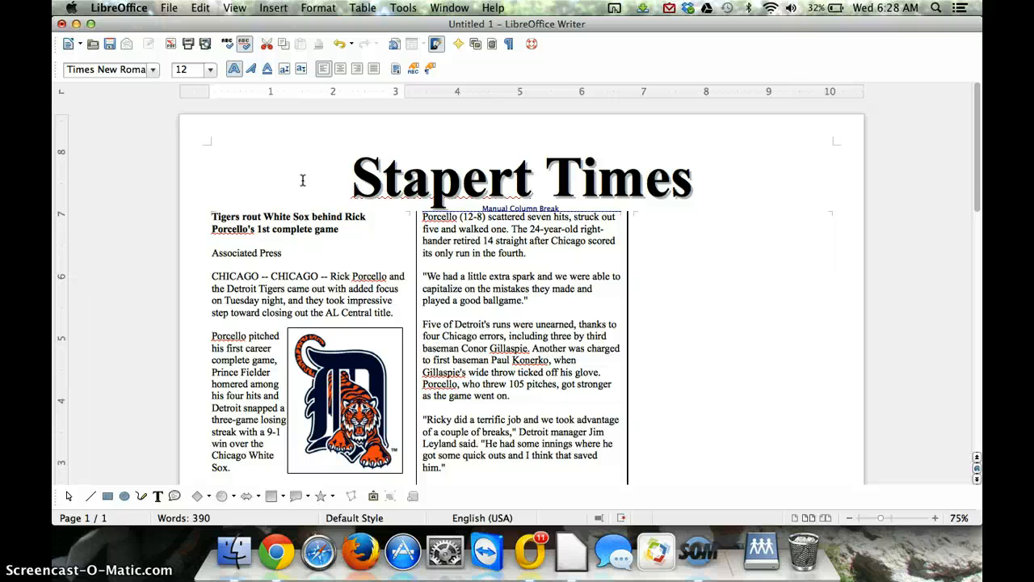
scroll(302, 181, down, 7)
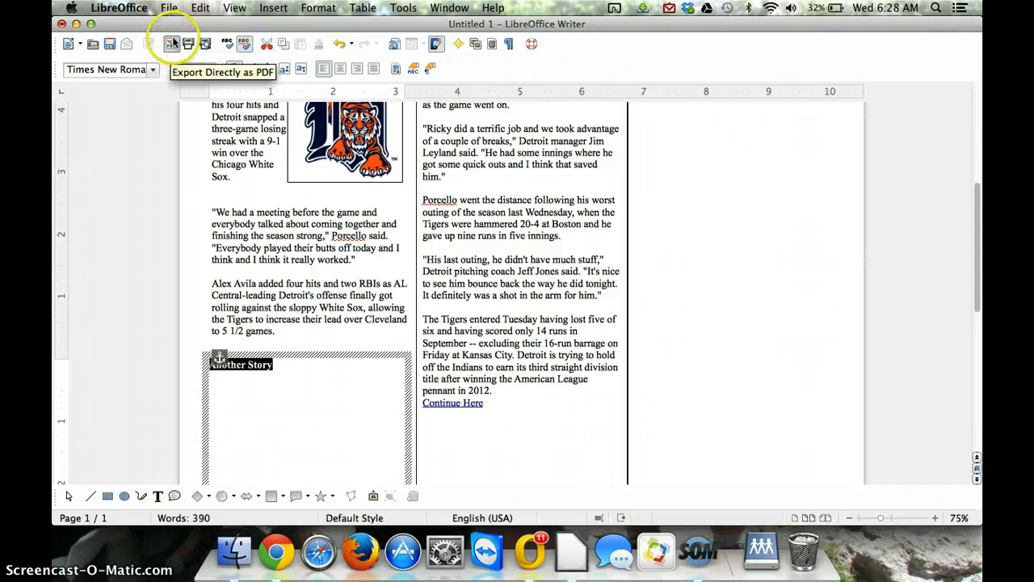
click(169, 7)
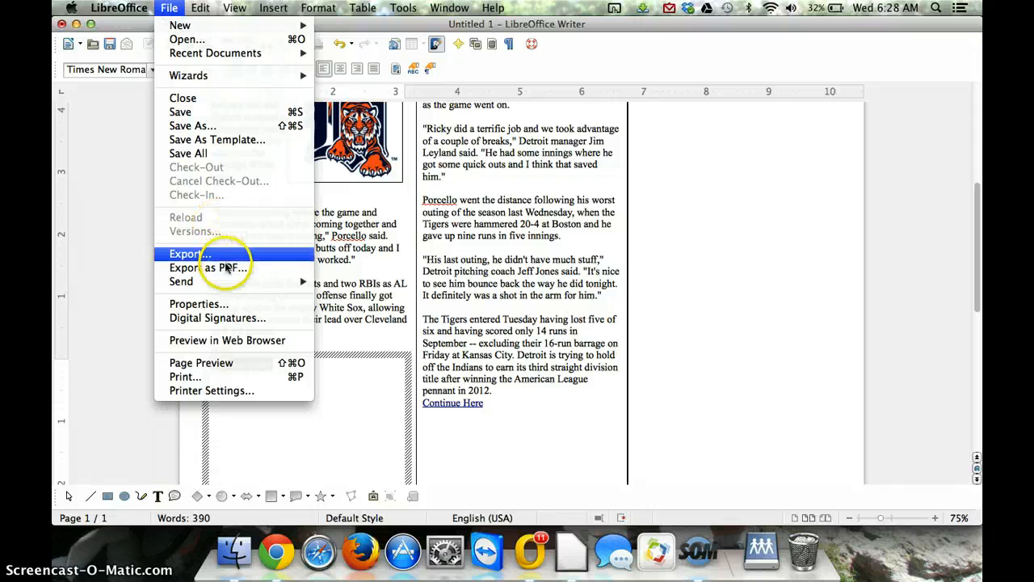
click(391, 280)
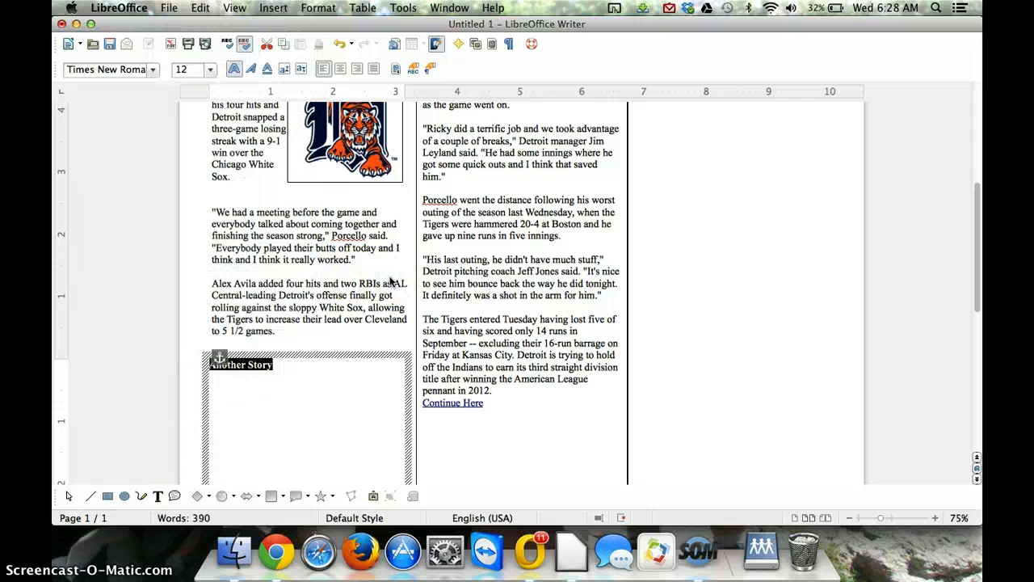
scroll(391, 280, up, 10)
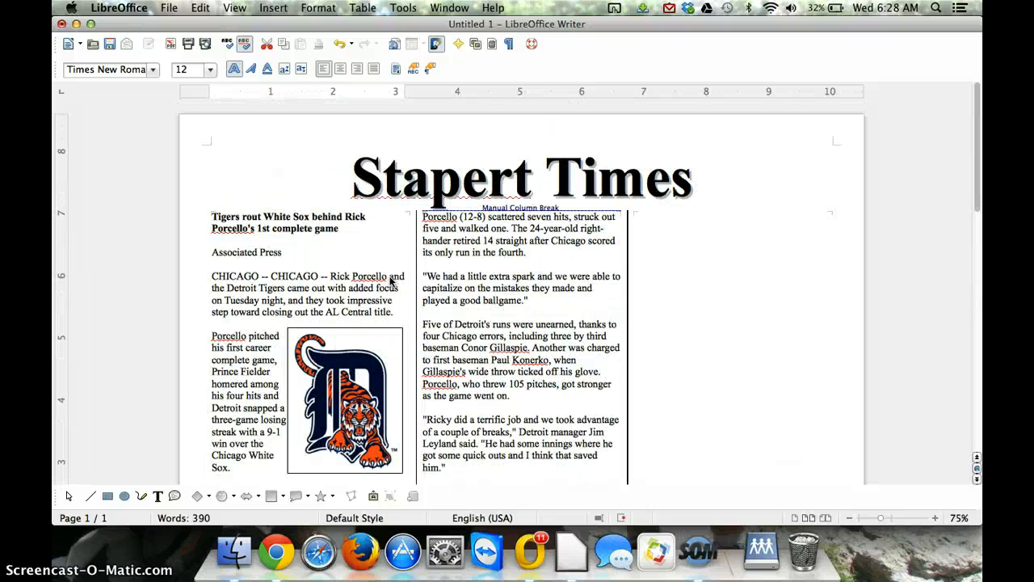
Switch to Chrome and highlight the Moodle assignment's requirements from the page size through the text box suggestion
key(super+Tab)
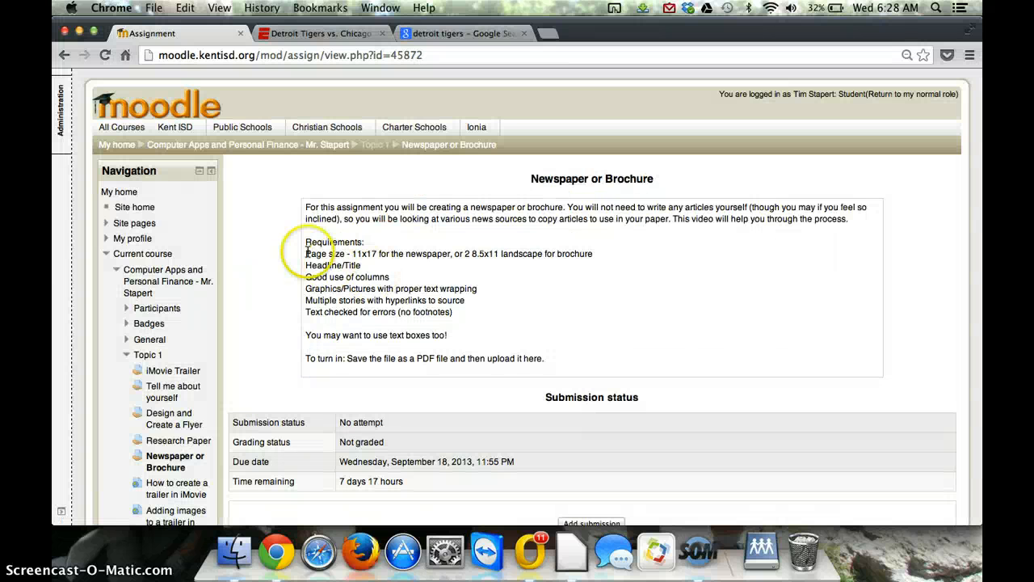
drag(306, 251, 456, 333)
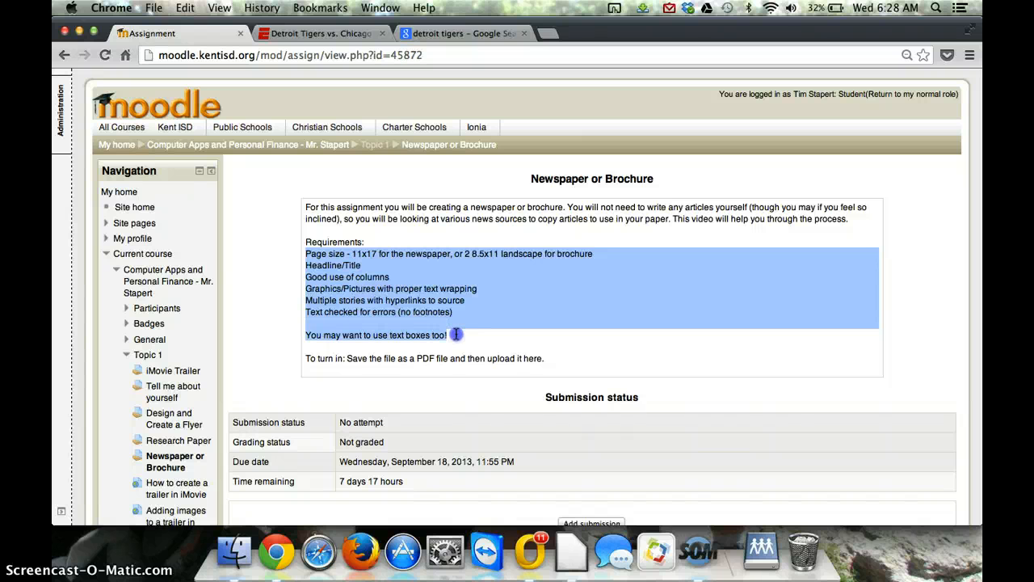